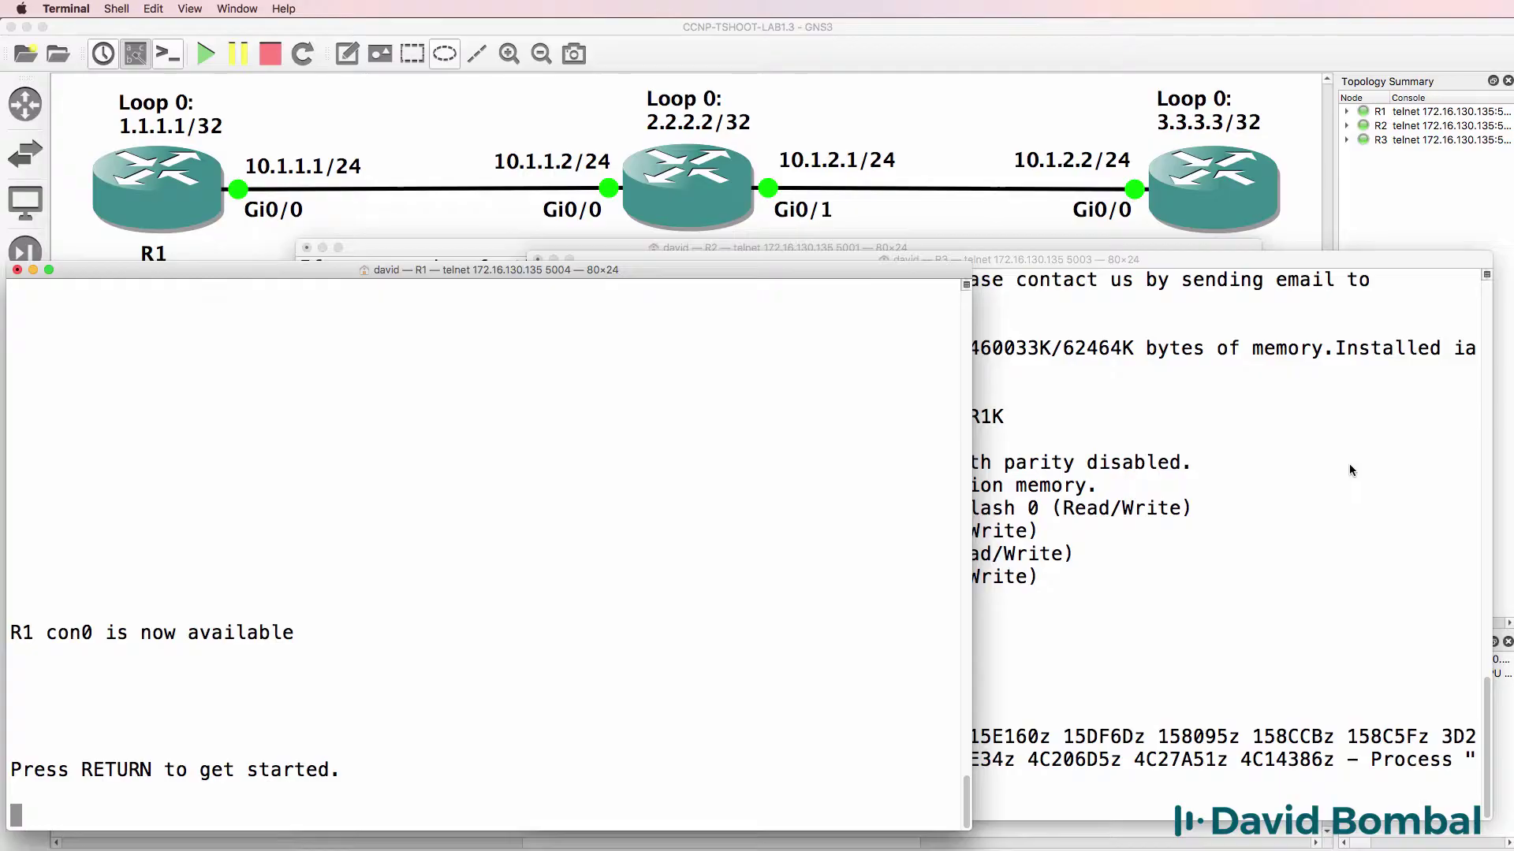
# From R1's console, ping R3's loopback 3.3.3.3 and abort the failing ping
pyautogui.press('Return')
pyautogui.write('ping 3.3.3.3')
pyautogui.press('Return')
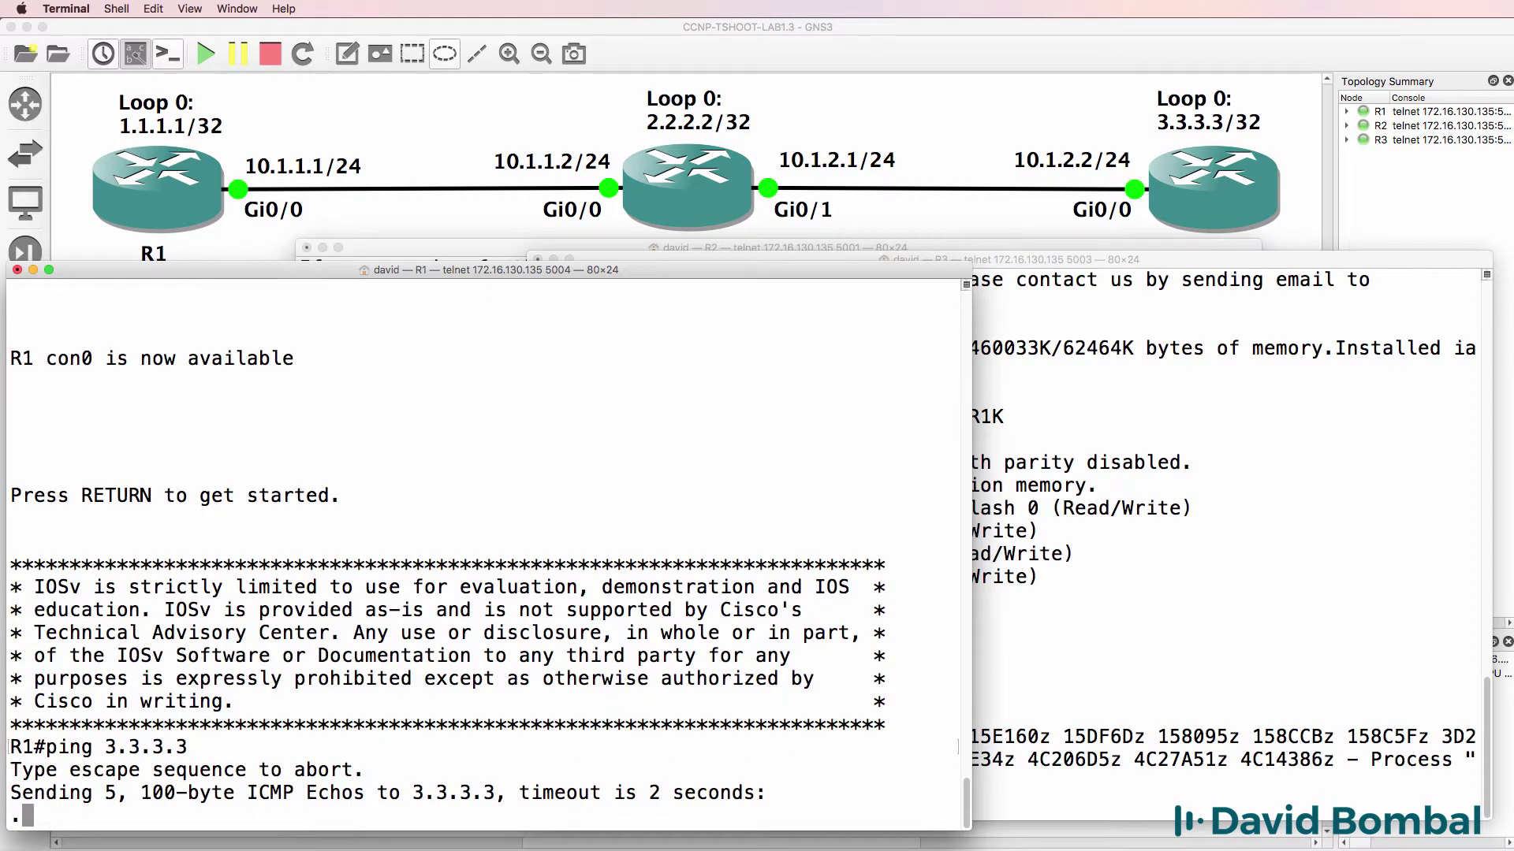
pyautogui.hotkey('ctrl', 'shift', '6')
# Display R1's routing table and highlight its connected-only route entries
pyautogui.write('sh ip route')
pyautogui.press('Return')
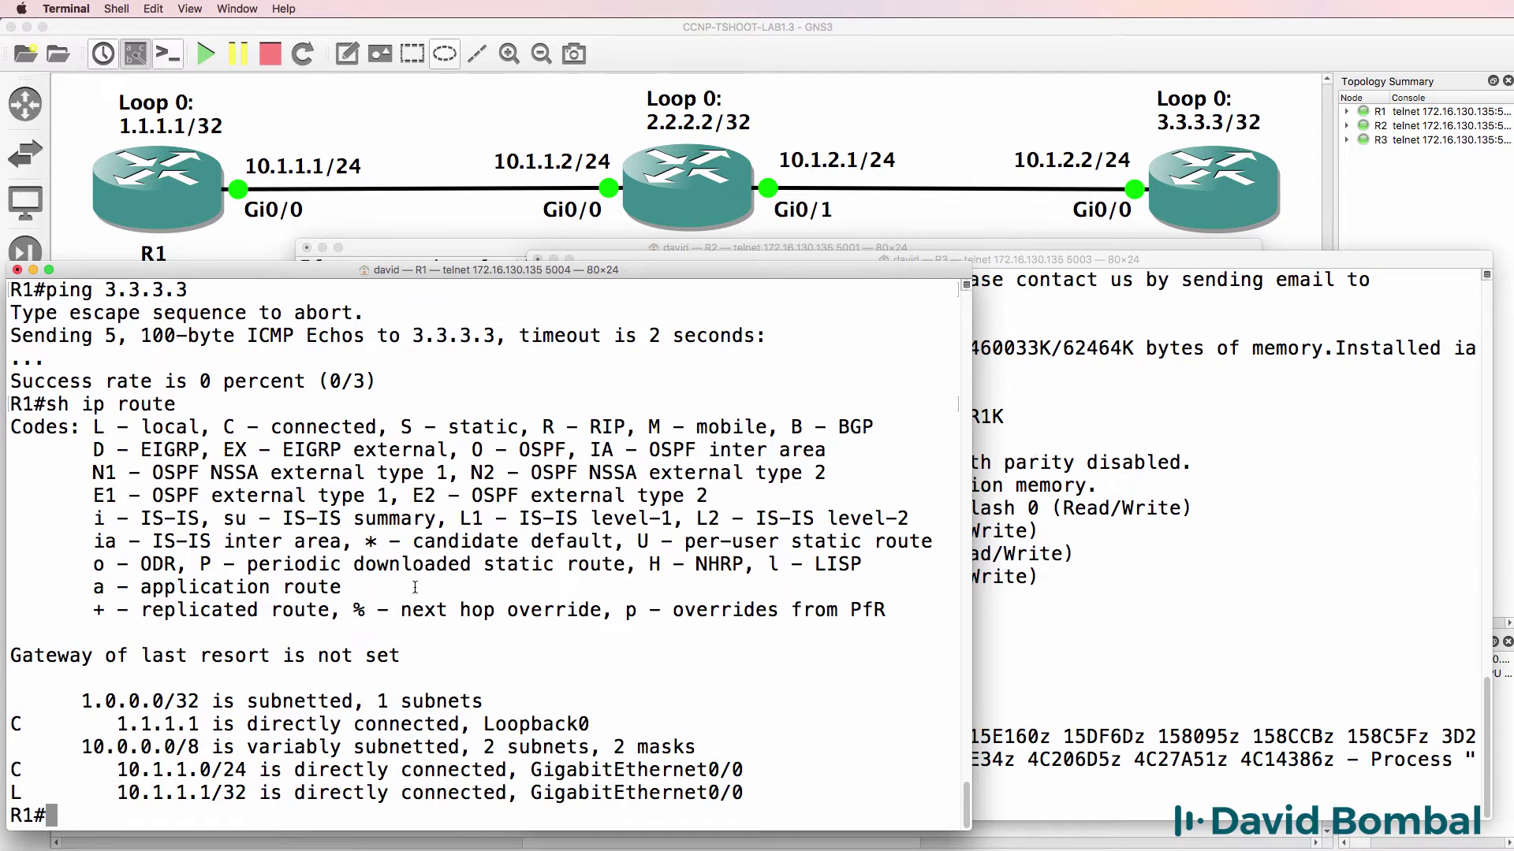
pyautogui.moveTo(386, 639); pyautogui.dragTo(867, 820)
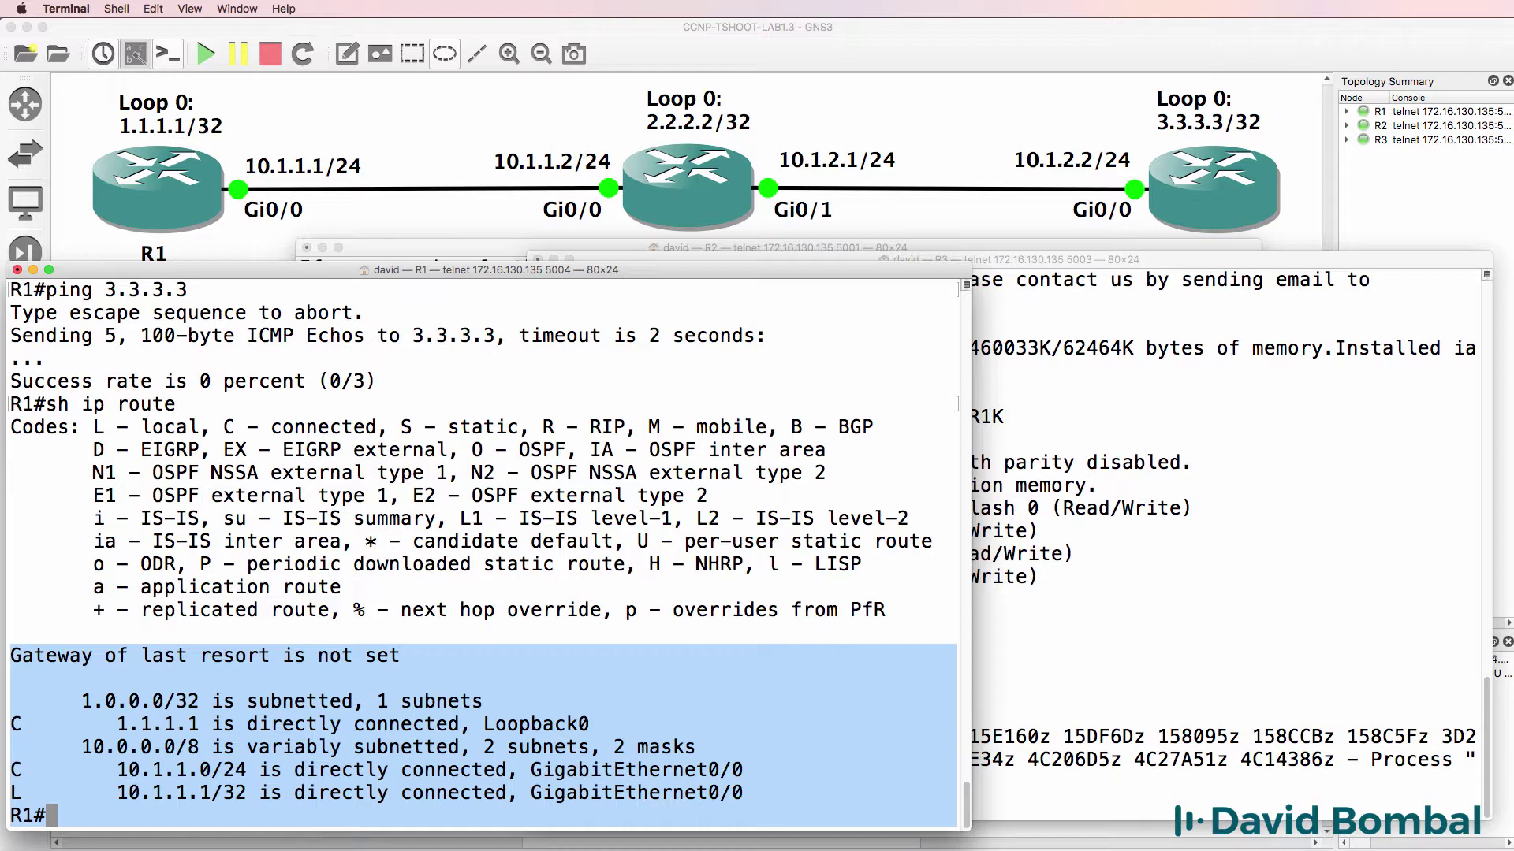
# Show R1's routing protocols and highlight the bgp 65001 section with neighbor 10.1.1.2
pyautogui.write('sh ip prot')
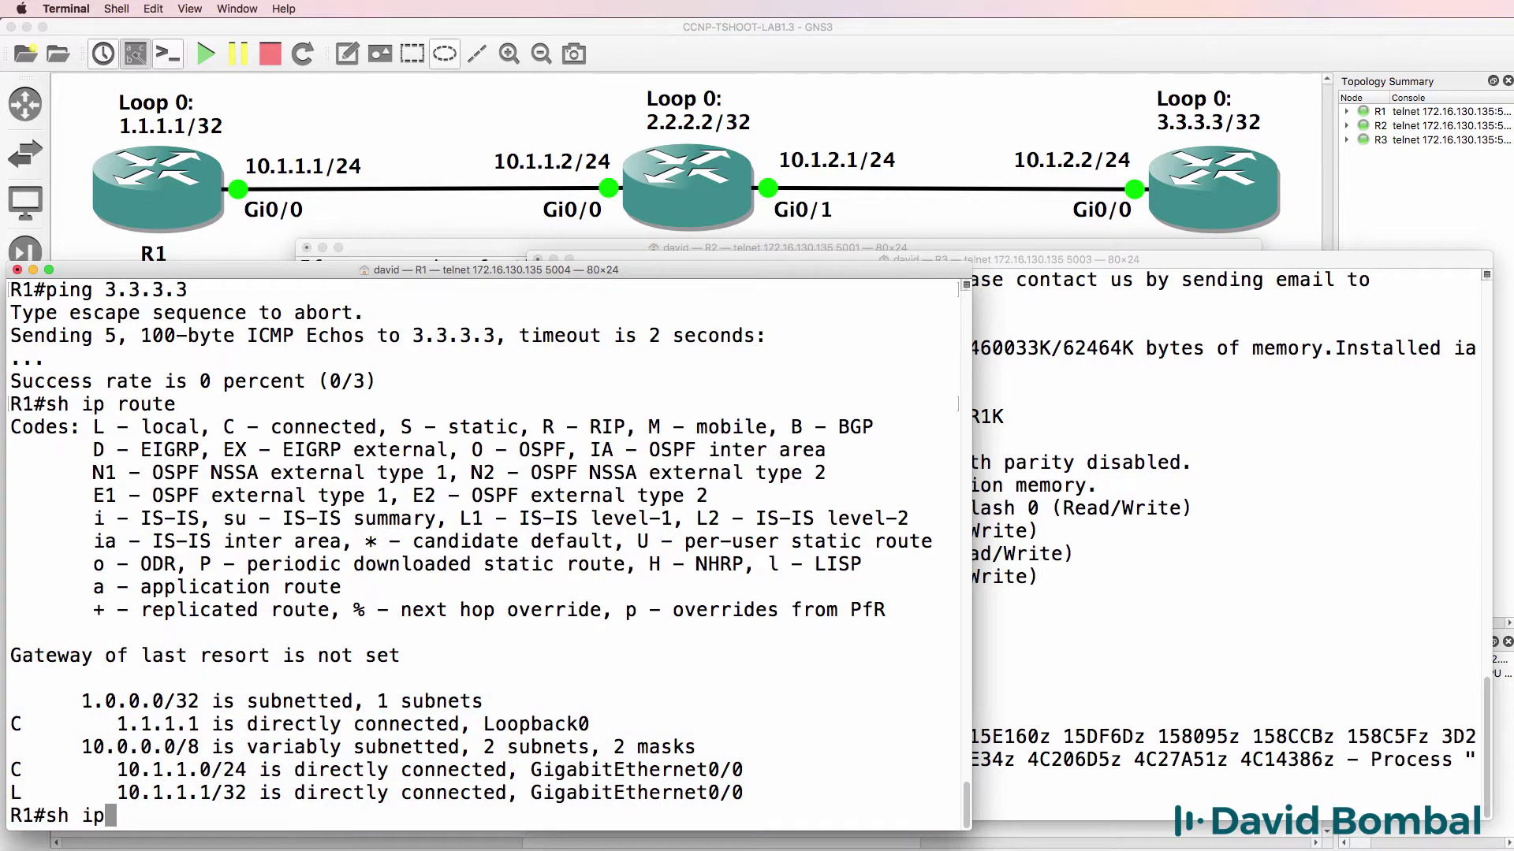
pyautogui.press('Tab')
pyautogui.press('Return')
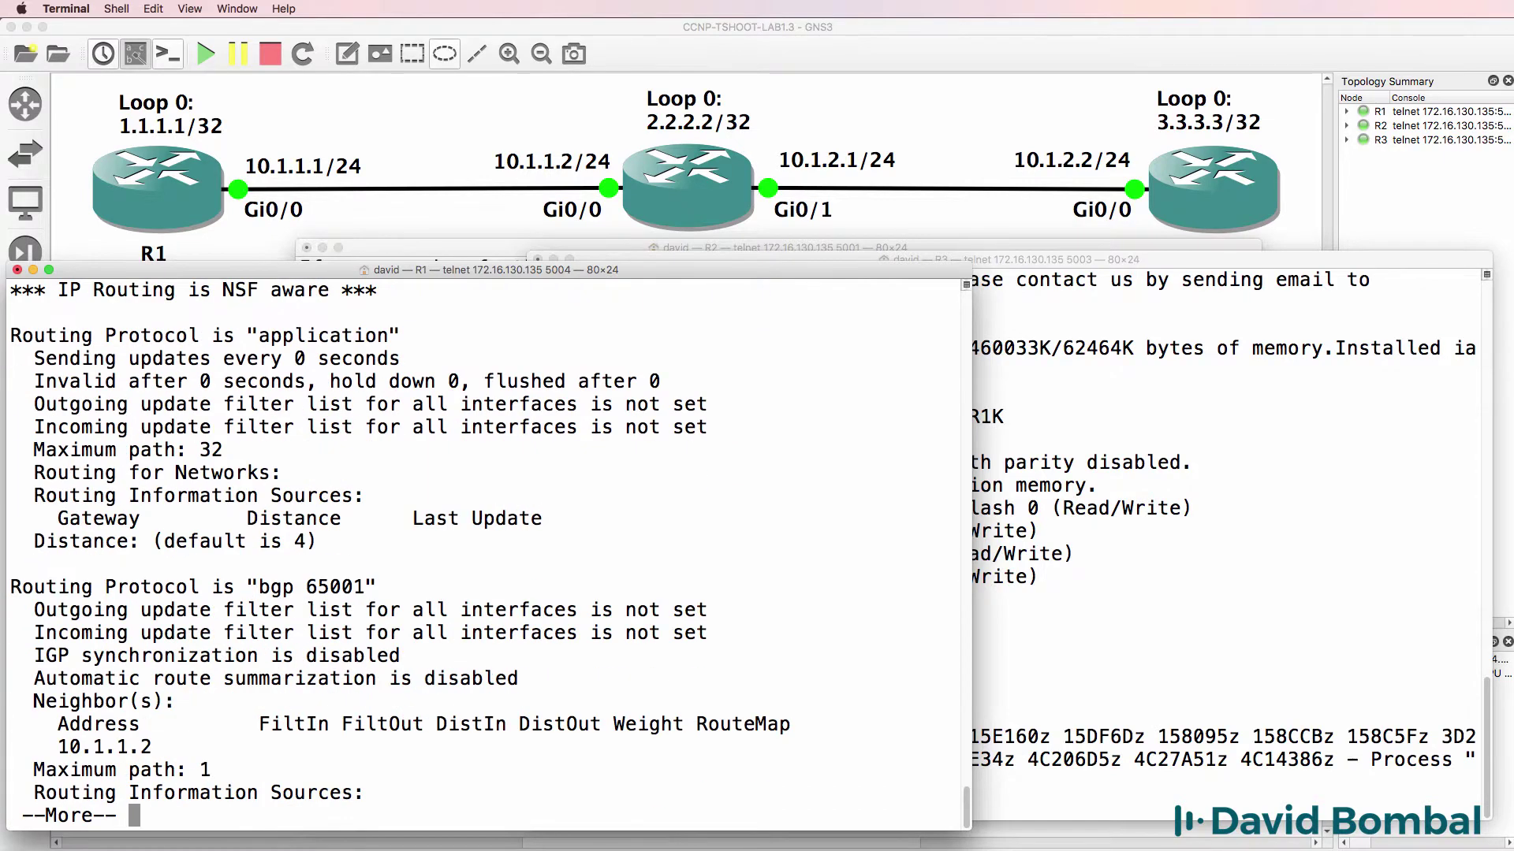
pyautogui.press('space')
pyautogui.moveTo(11, 518); pyautogui.dragTo(599, 799)
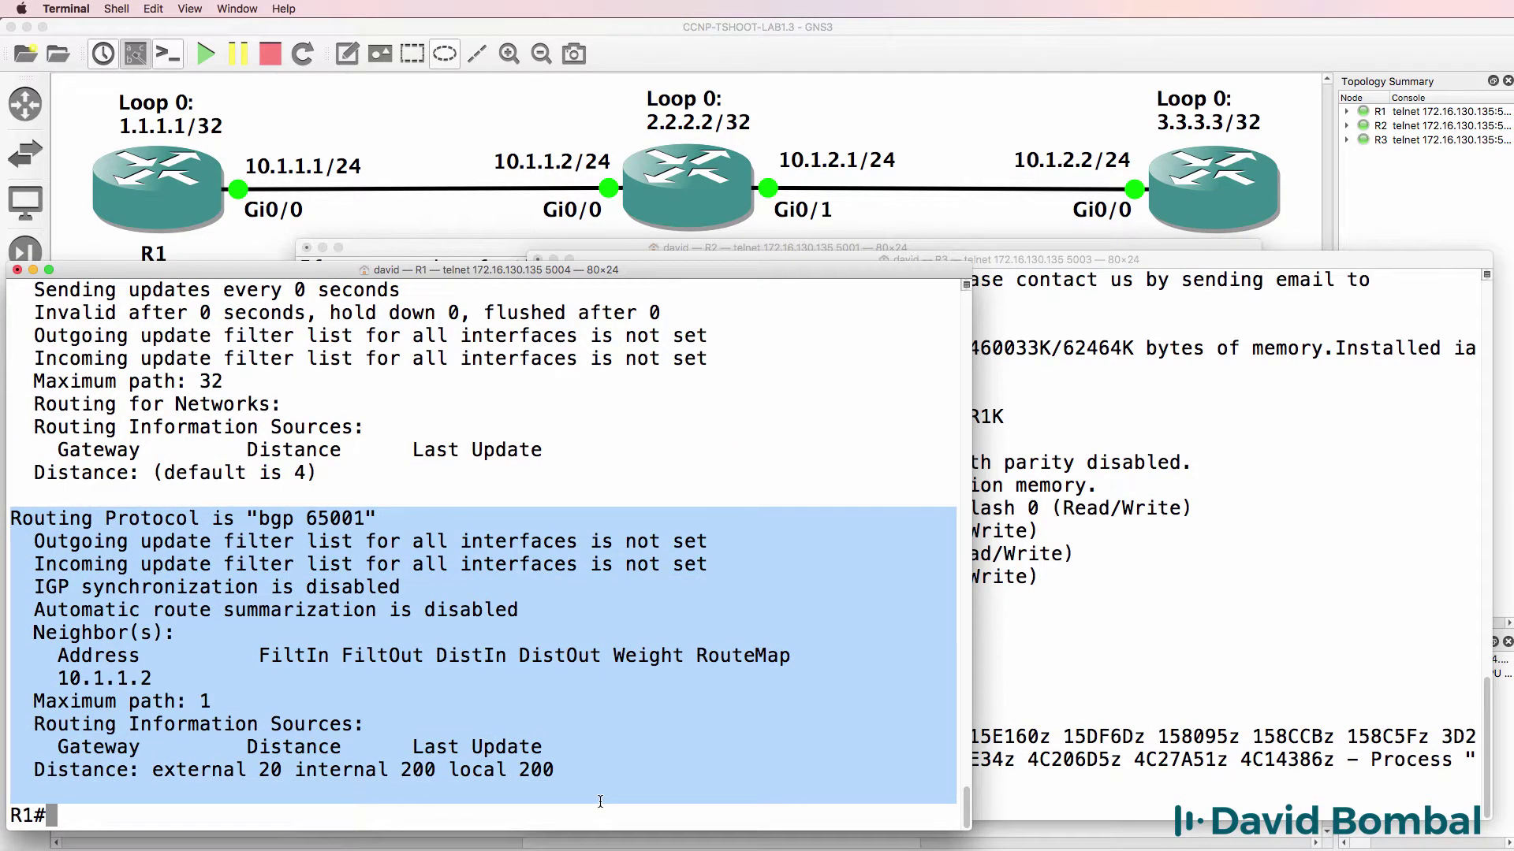
# Display R1's BGP table and highlight its two local network entries
pyautogui.write('sh ip bgp')
pyautogui.press('Return')
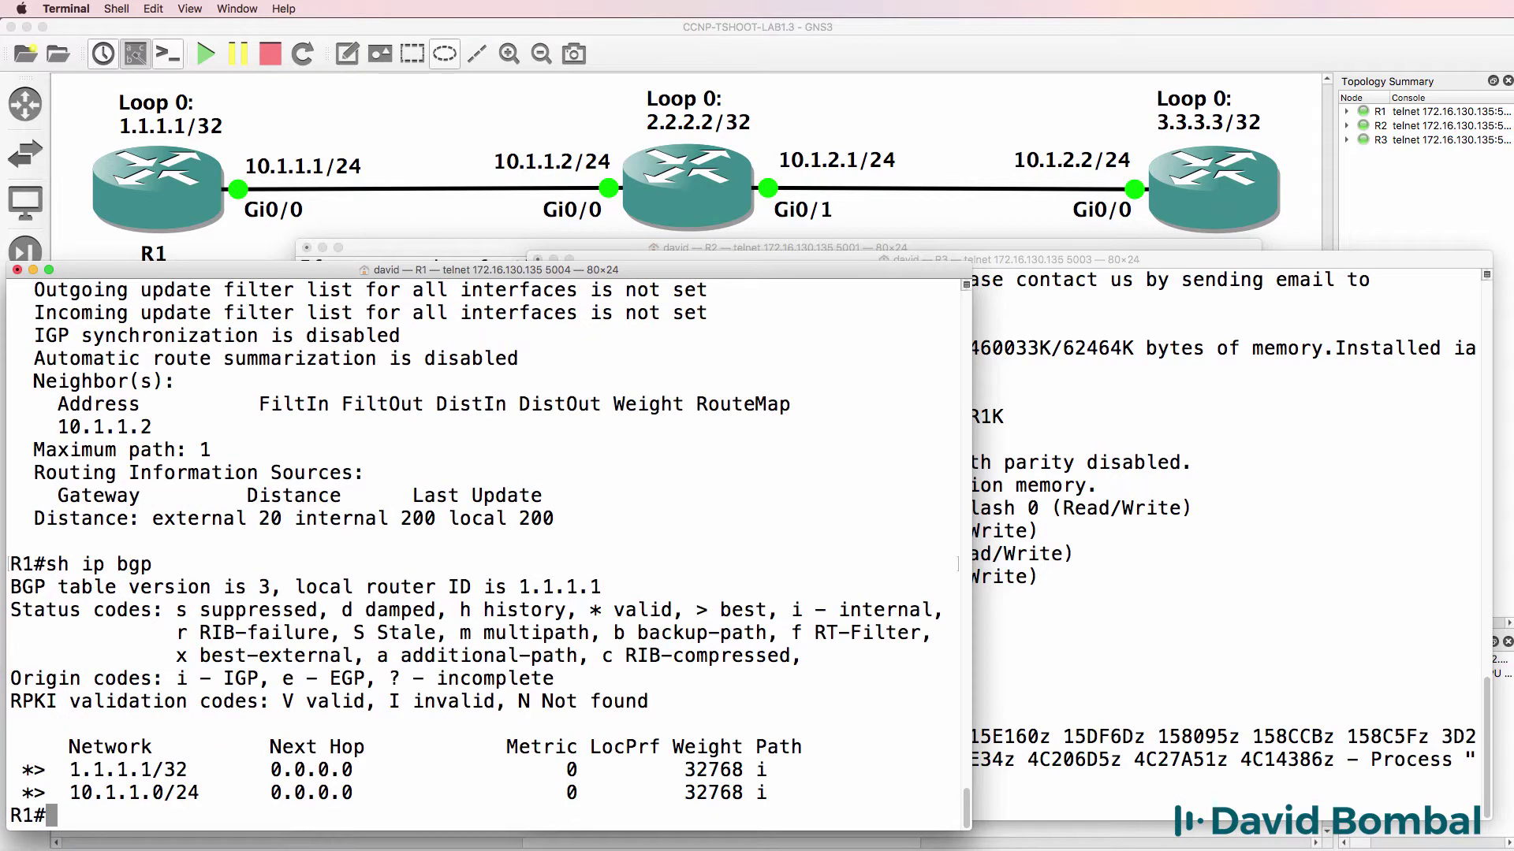
pyautogui.moveTo(31, 729); pyautogui.dragTo(1255, 812)
# Run show ip bgp summary on R1 and highlight neighbor 10.1.1.2 in Idle state
pyautogui.write('sh ip bgp sum')
pyautogui.press('Return')
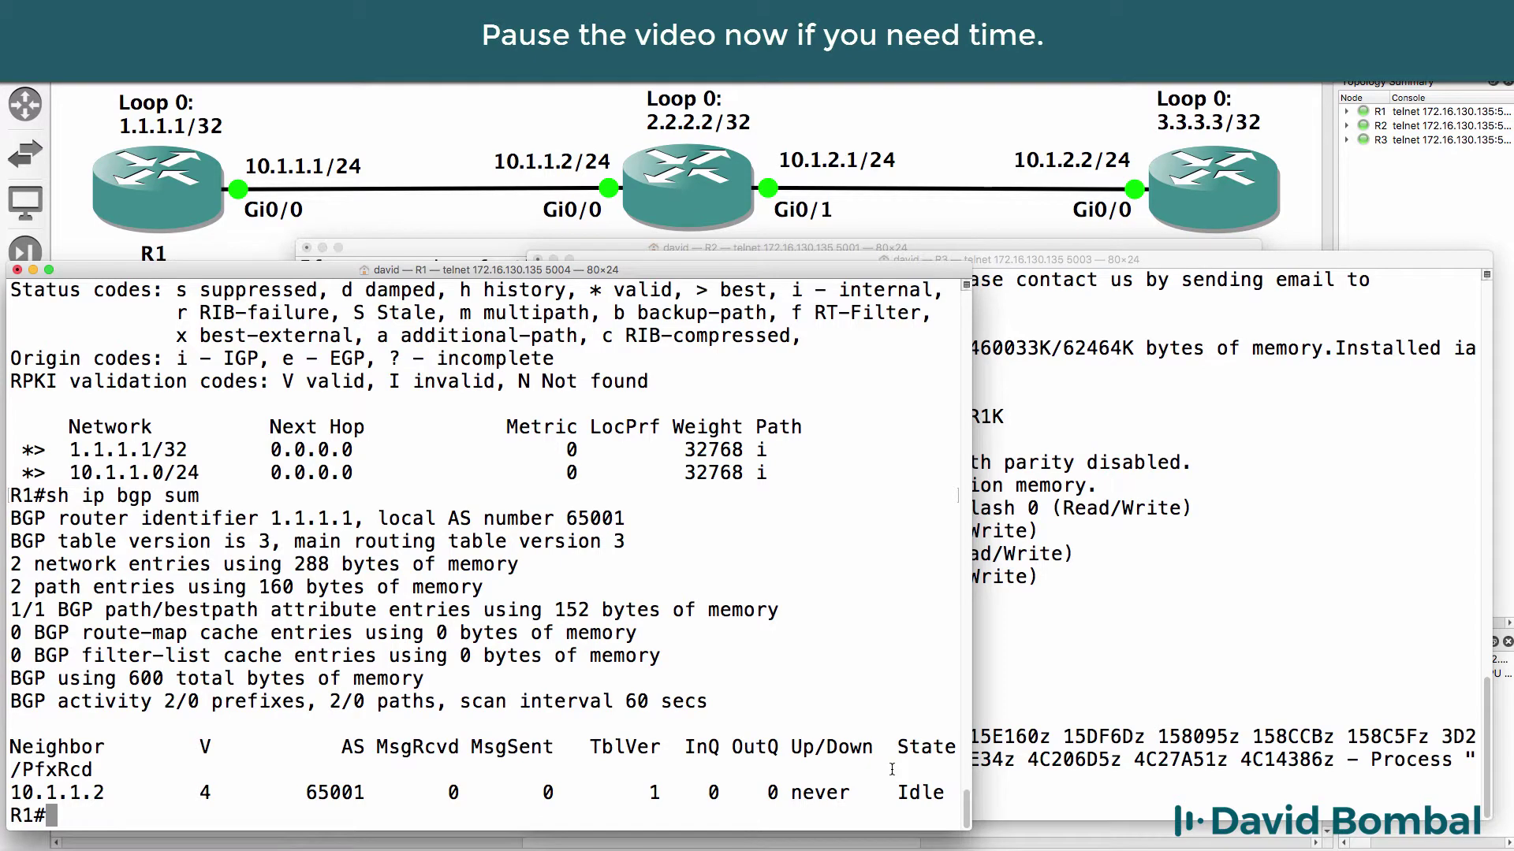
pyautogui.moveTo(130, 795); pyautogui.dragTo(3, 795)
pyautogui.moveTo(884, 797); pyautogui.dragTo(1024, 792)
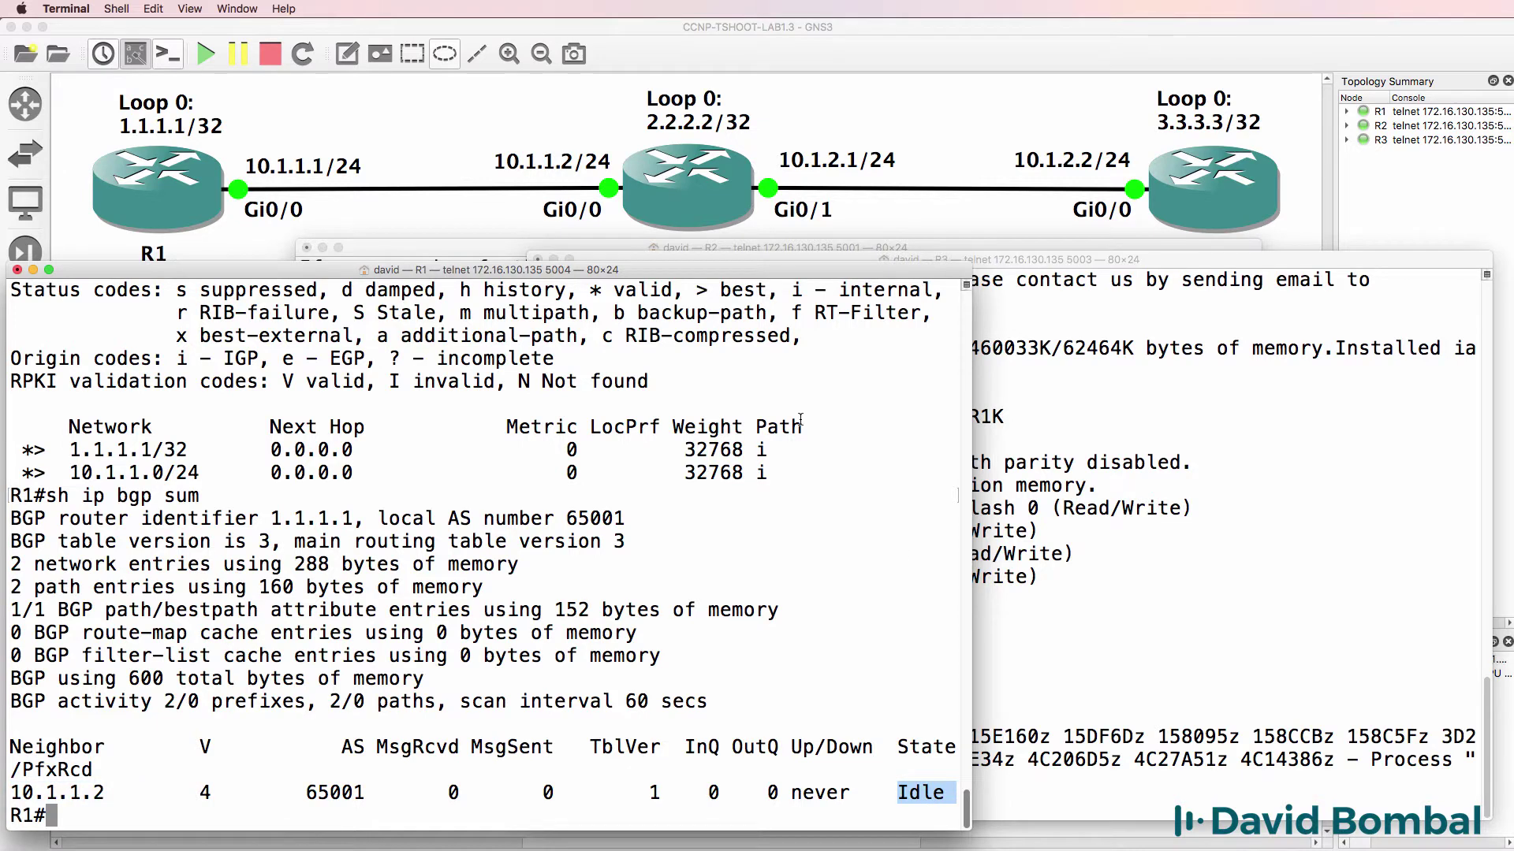
# Ping neighbor 10.1.1.2 from R1, succeeding at 100 percent
pyautogui.write('oubg')
pyautogui.press('BackSpace')
pyautogui.press('BackSpace')
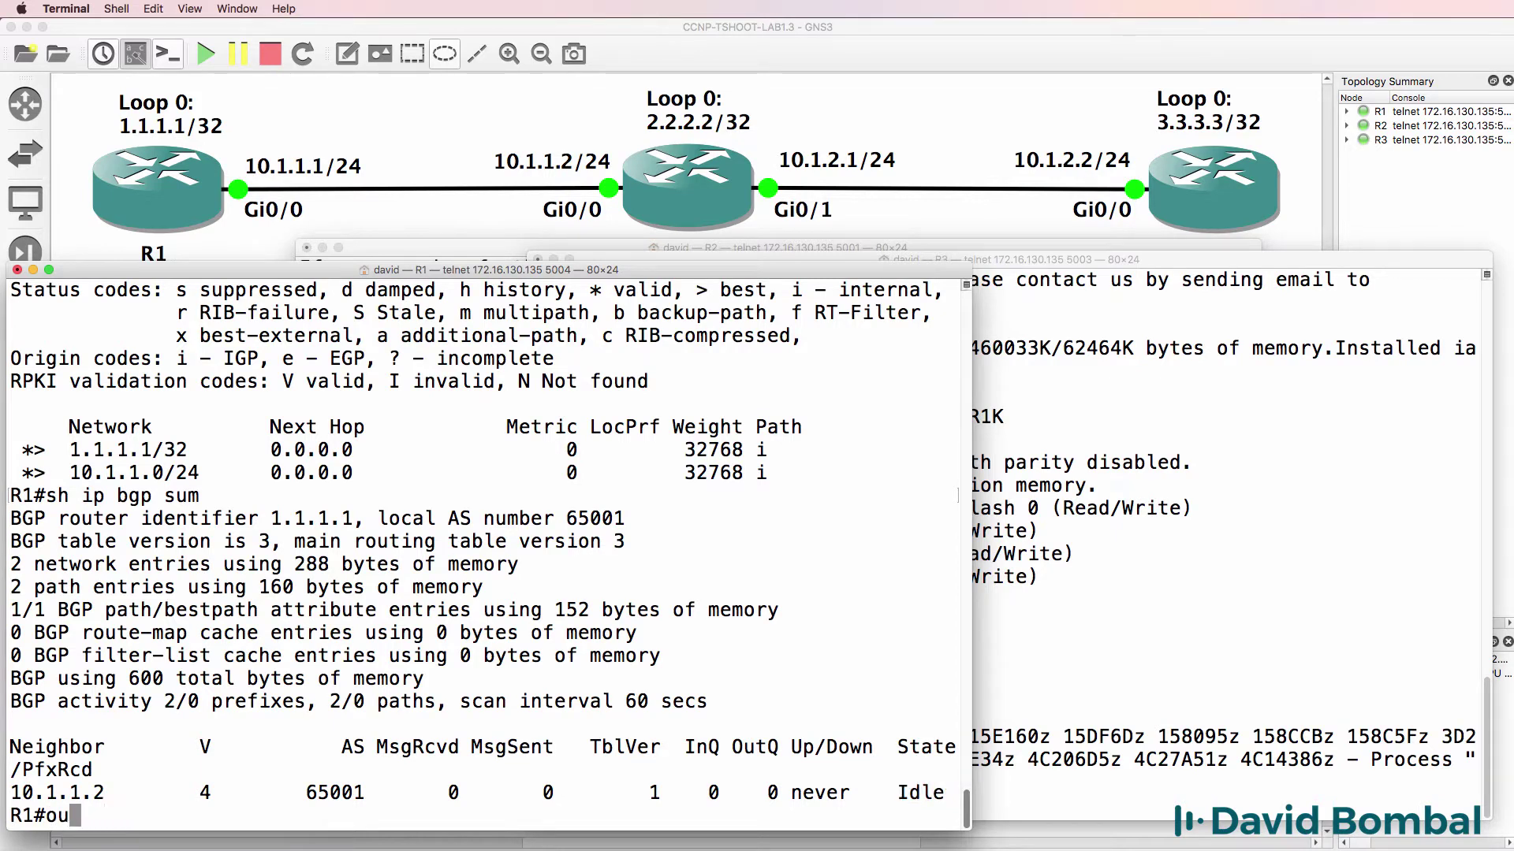
pyautogui.press('BackSpace')
pyautogui.press('BackSpace')
pyautogui.write('ping 10.1.1.2')
pyautogui.press('Return')
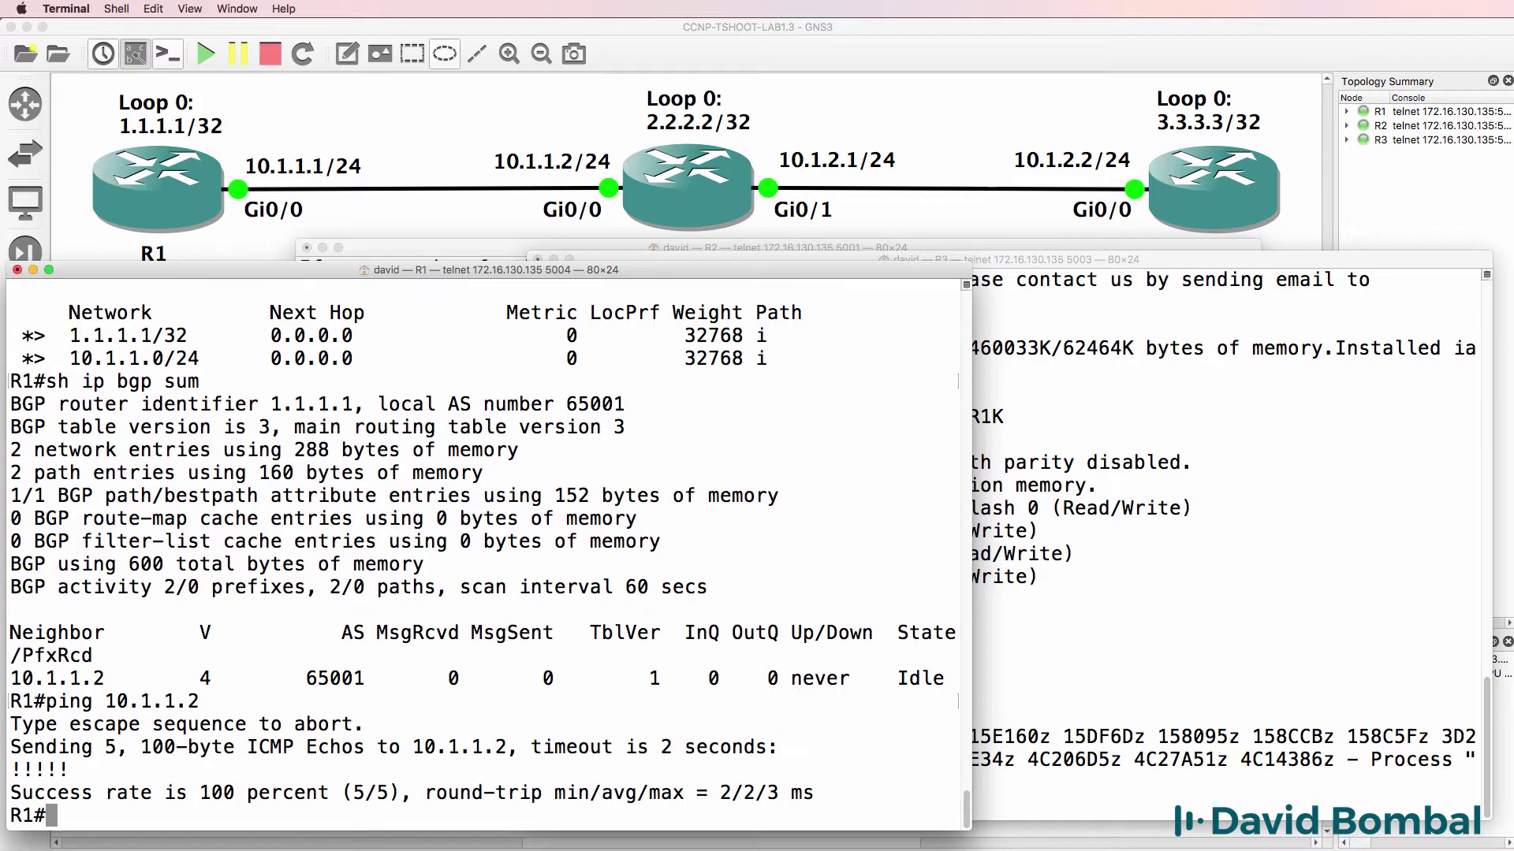
# Rerun R1's BGP summary, still showing the neighbor Idle, and bring R2's console forward
pyautogui.press('Up')
pyautogui.press('Up')
pyautogui.press('Return')
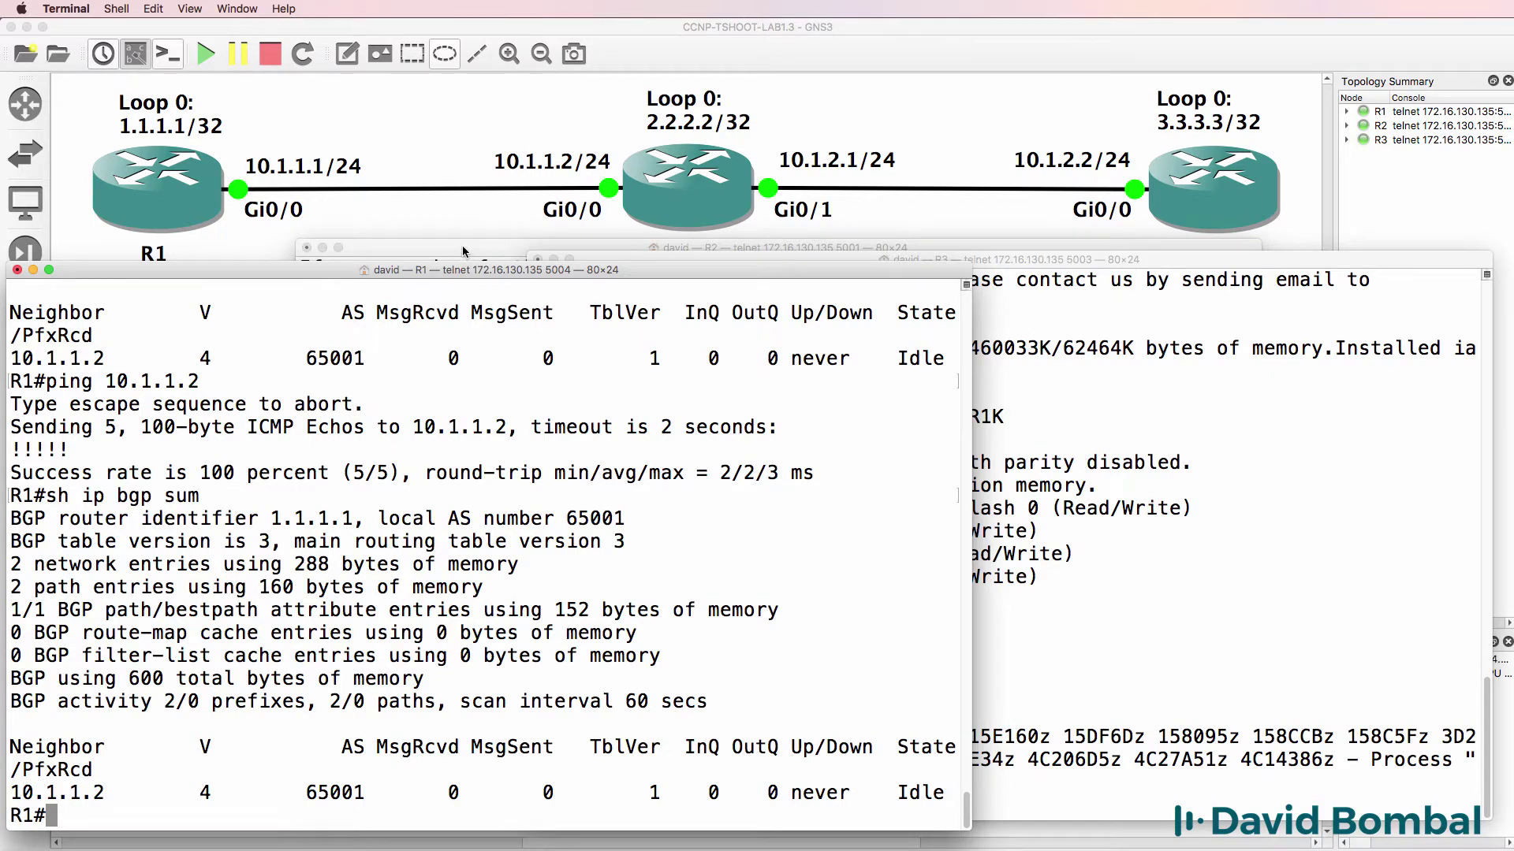
pyautogui.moveTo(462, 244); pyautogui.dragTo(688, 258)
# Run show ip bgp summary on R2 and highlight its local AS 65002
pyautogui.press('Return')
pyautogui.press('Return')
pyautogui.press('Return')
pyautogui.write('sh ip bgp sum')
pyautogui.press('Return')
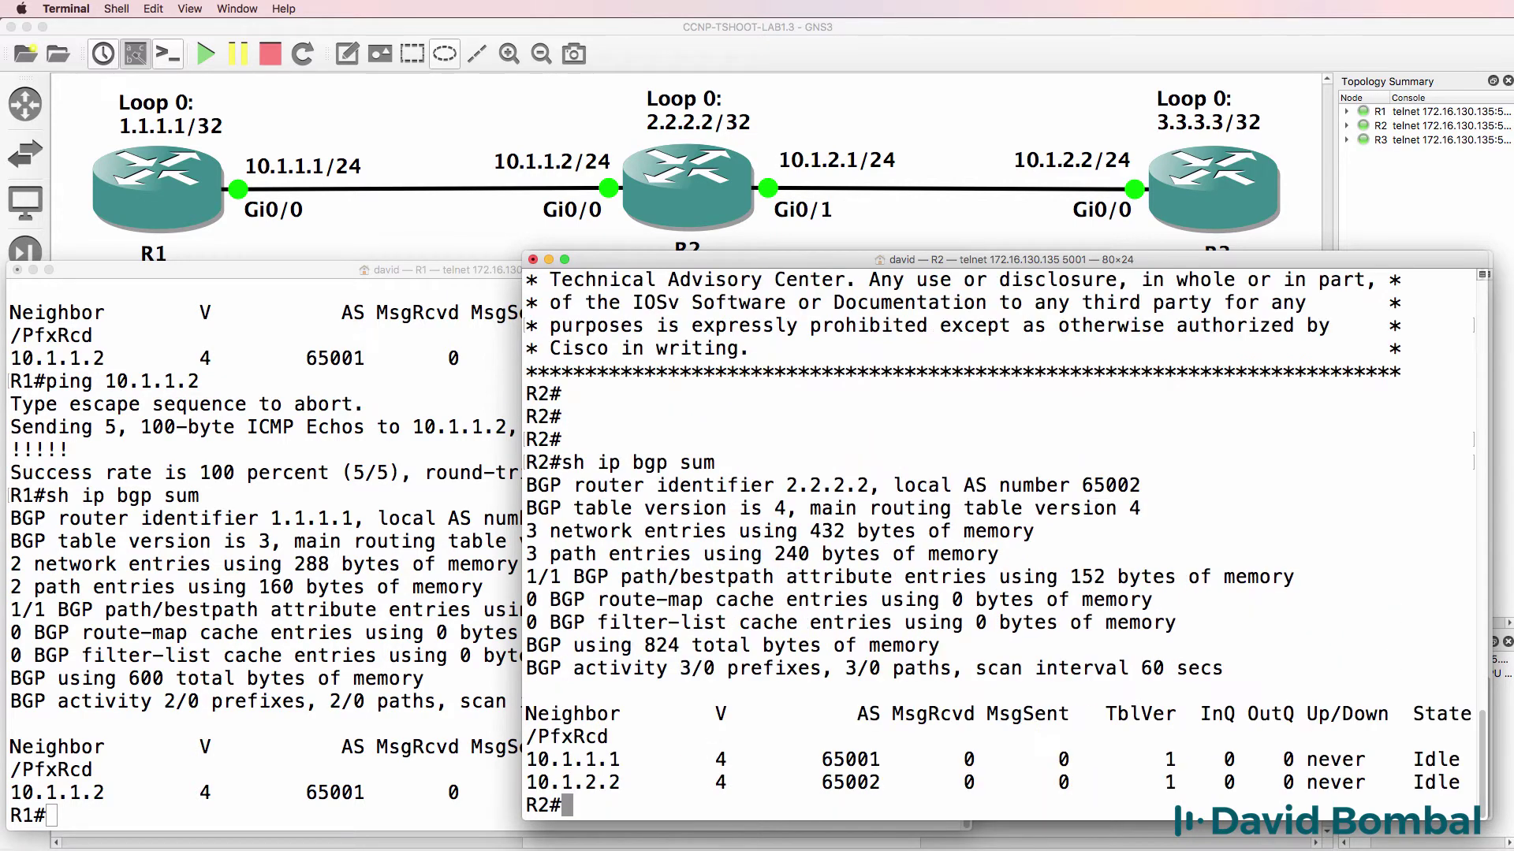
pyautogui.moveTo(771, 260); pyautogui.dragTo(753, 261)
pyautogui.moveTo(1127, 488); pyautogui.dragTo(913, 490)
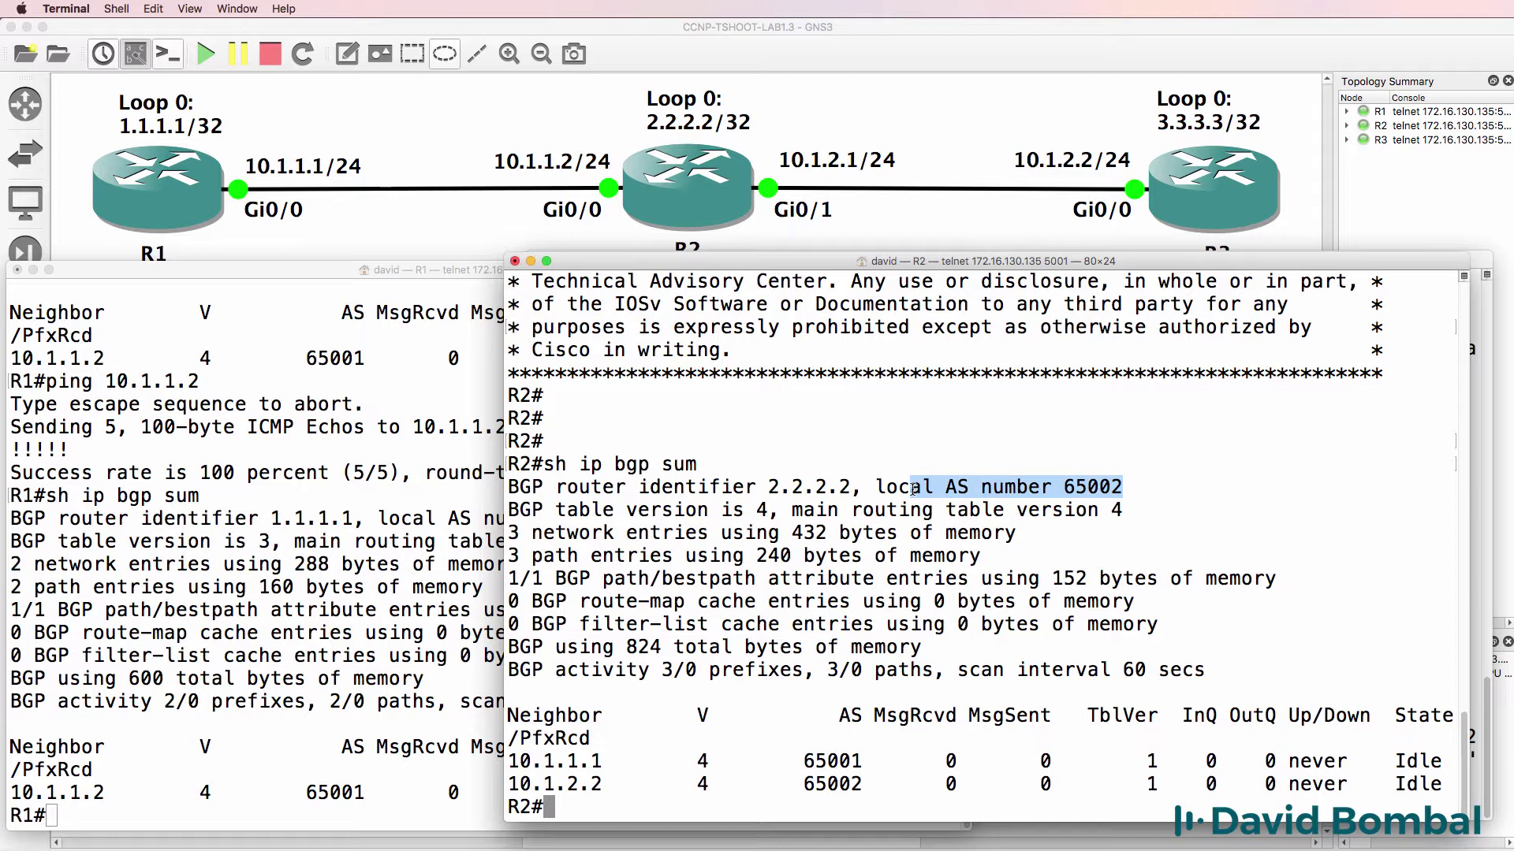
# Compare R1's local AS 65001 against R2's local AS 65002 across both consoles
pyautogui.click(359, 577)
pyautogui.moveTo(627, 520); pyautogui.dragTo(448, 522)
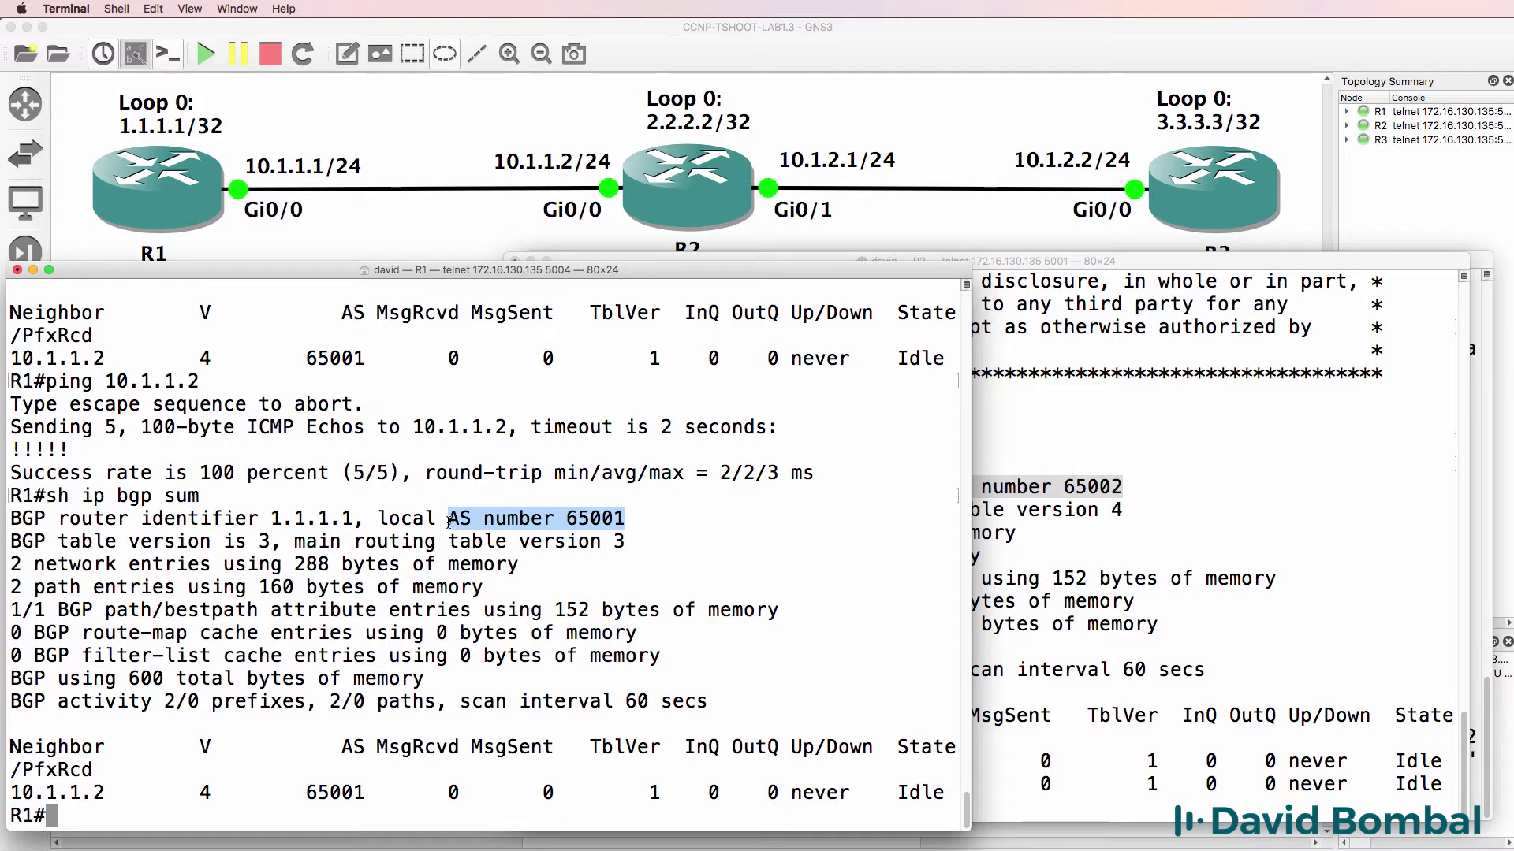
pyautogui.click(1082, 534)
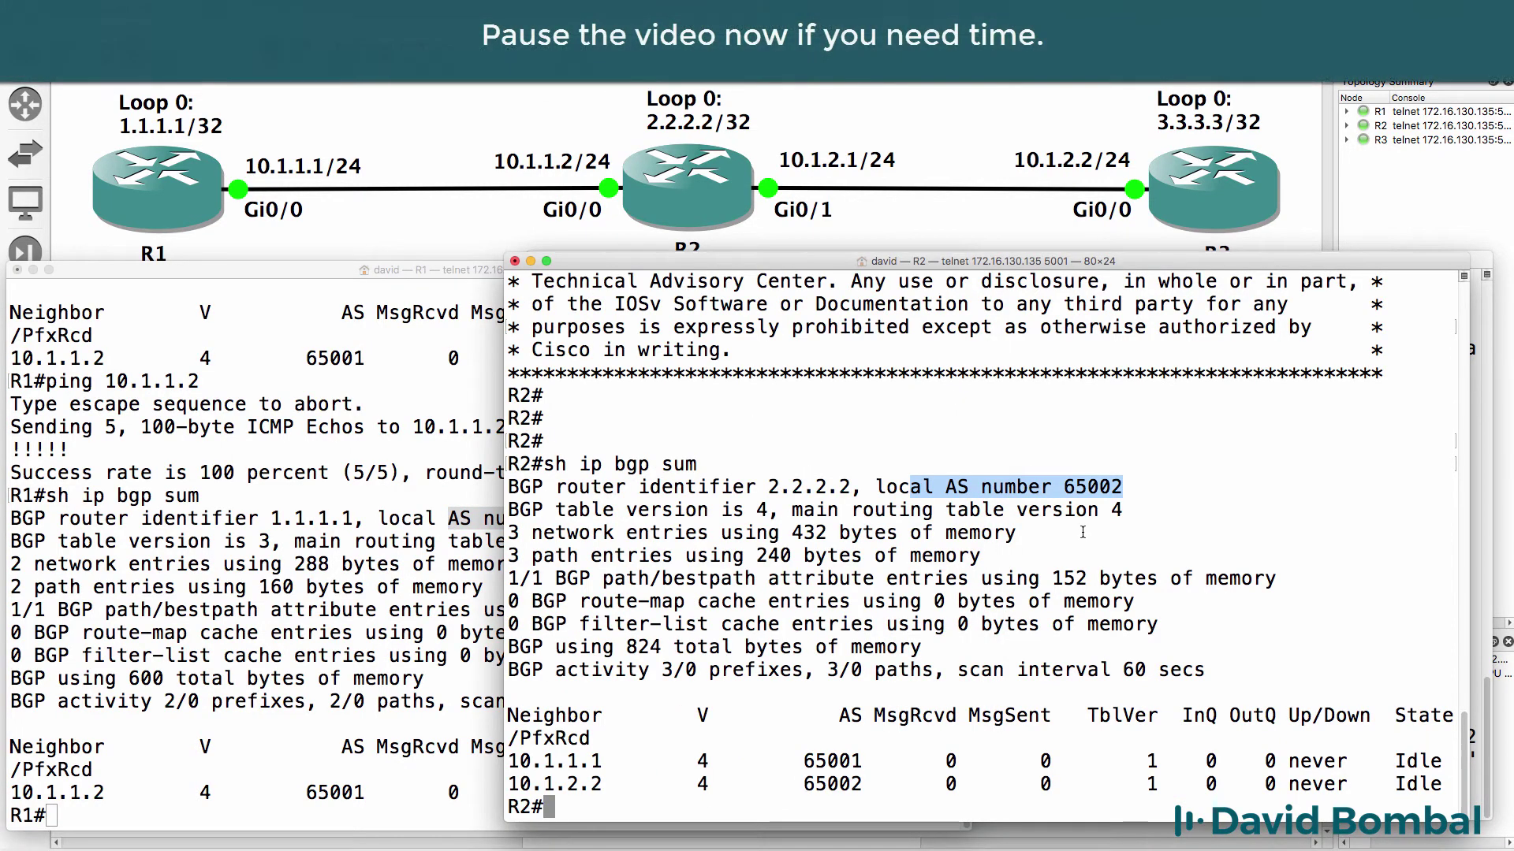
pyautogui.click(831, 532)
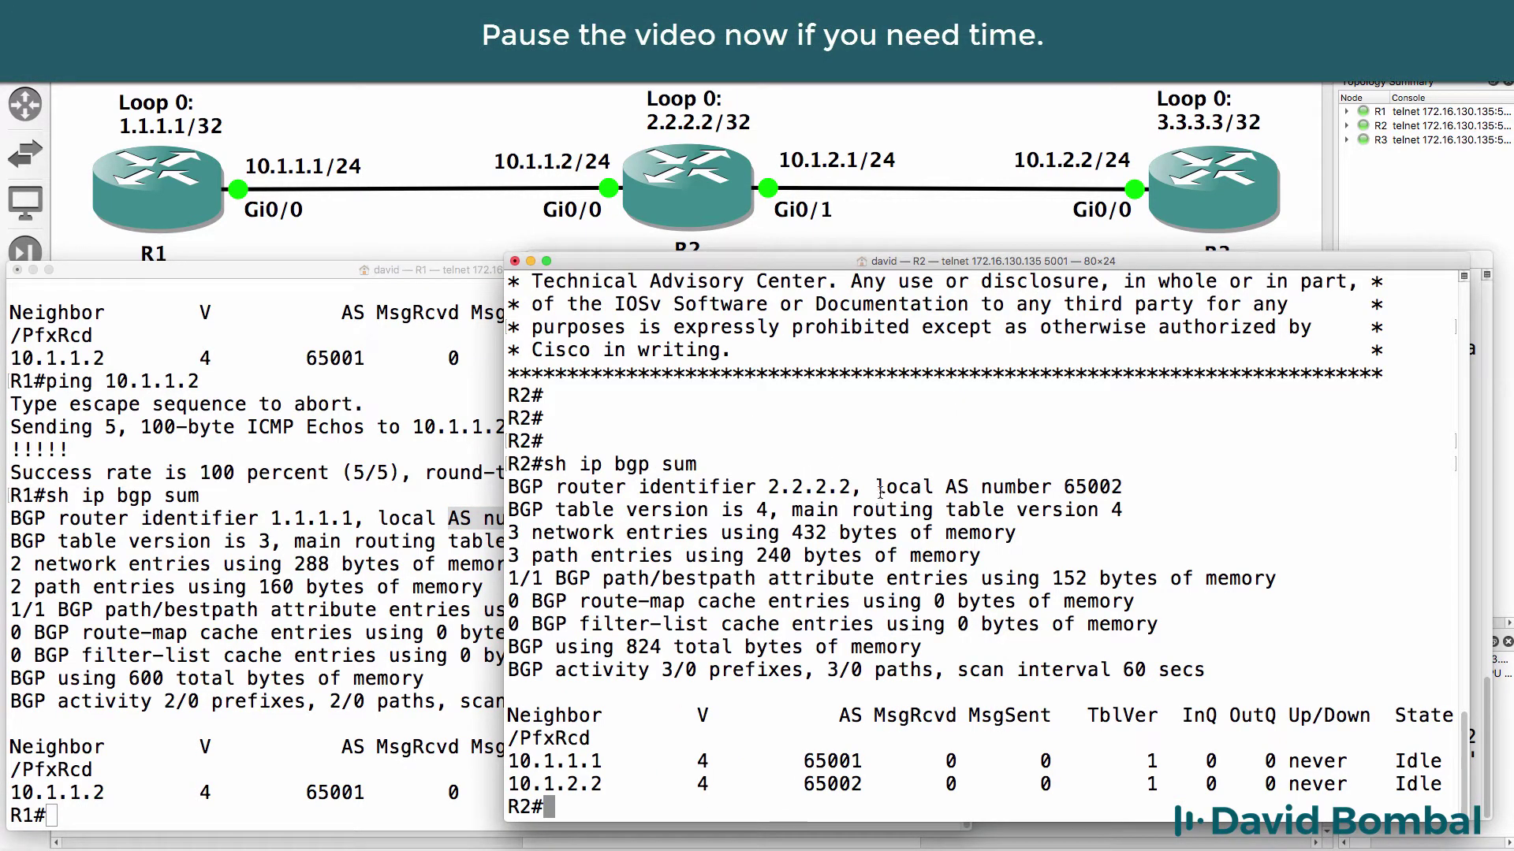
pyautogui.moveTo(881, 493); pyautogui.dragTo(1136, 482)
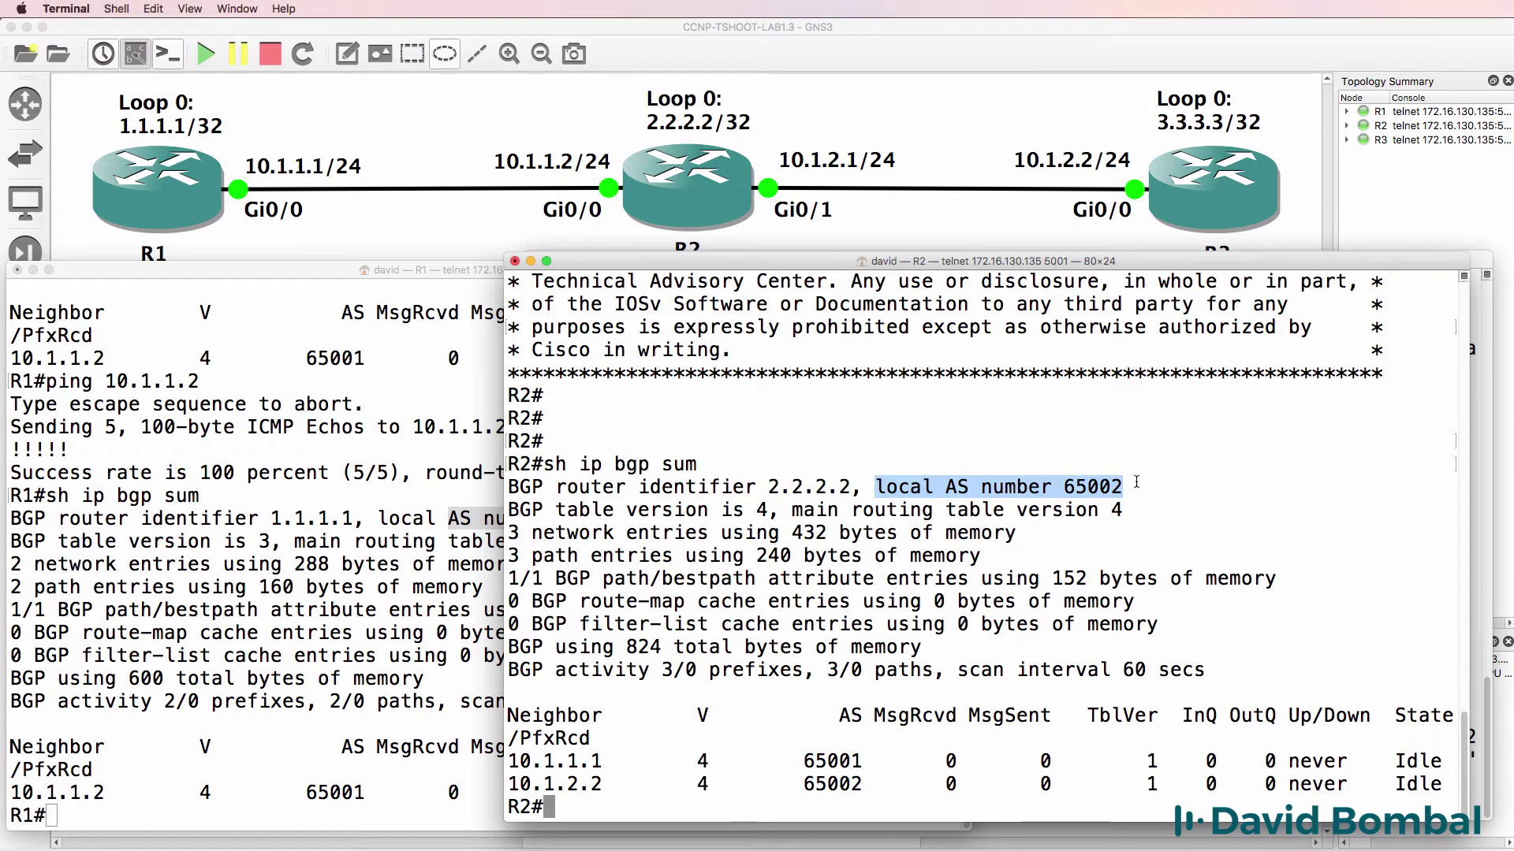
# Compare the AS 65001 that R1 uses for 10.1.1.2 with R2's entry for neighbor 10.1.1.1
pyautogui.click(376, 797)
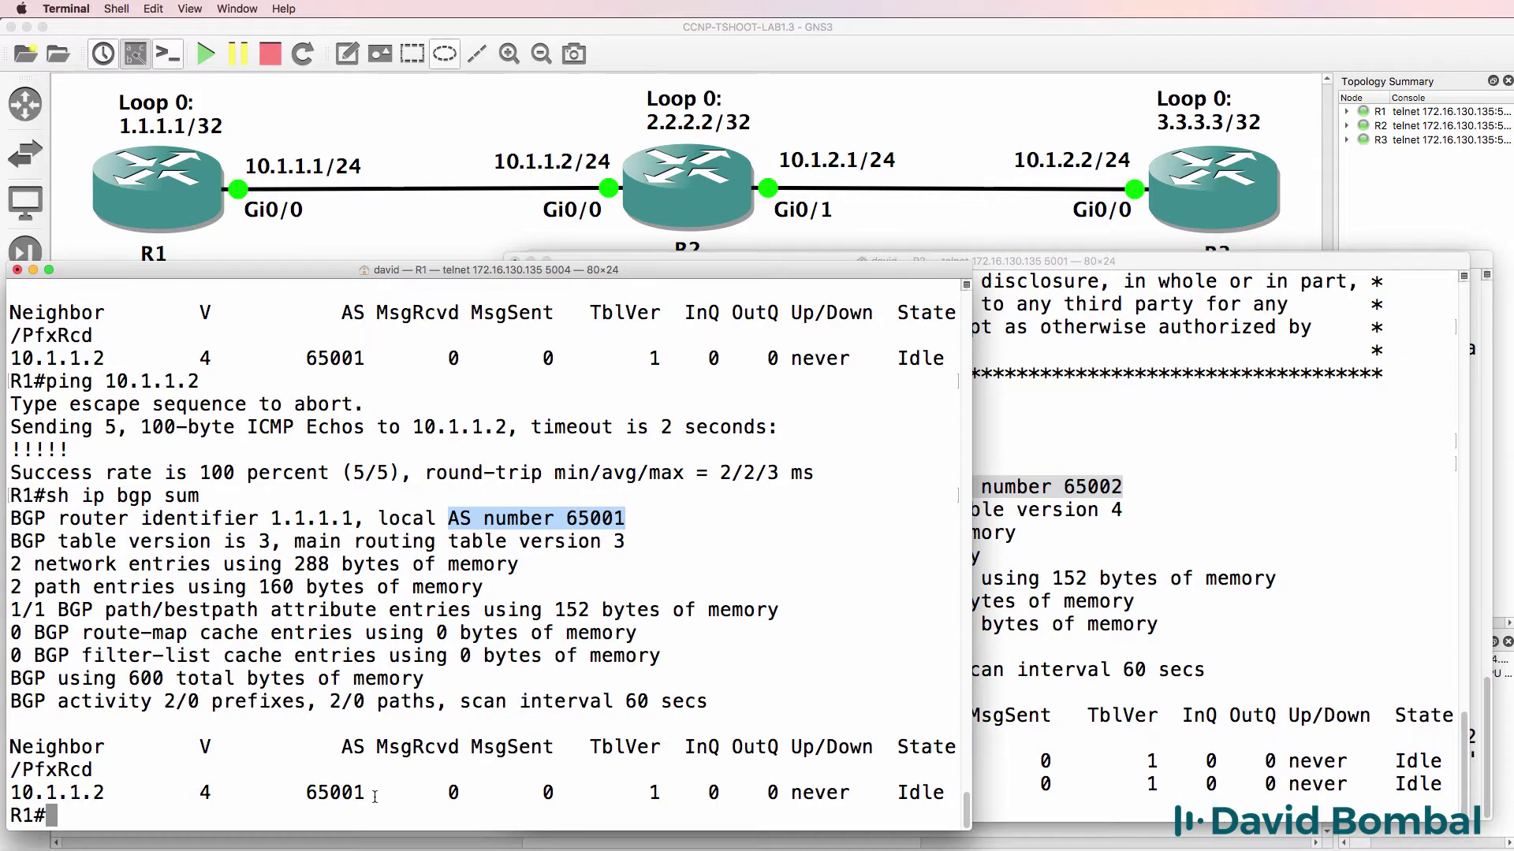
pyautogui.moveTo(376, 796); pyautogui.dragTo(306, 796)
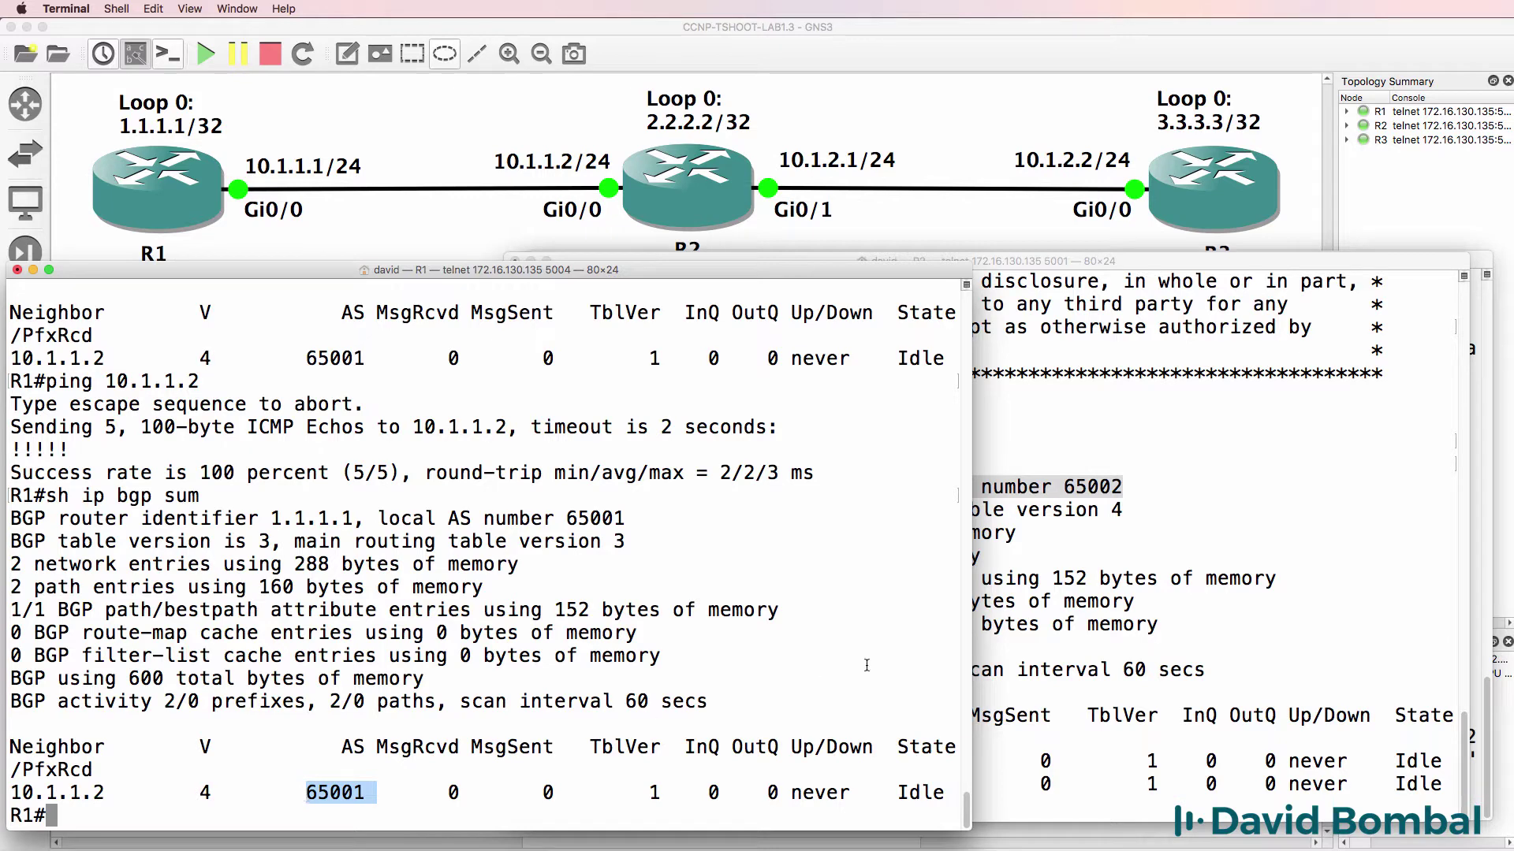
pyautogui.click(1033, 607)
pyautogui.moveTo(508, 762)
pyautogui.mouseDown()
pyautogui.moveTo(626, 761)
pyautogui.moveTo(508, 761)
pyautogui.moveTo(508, 738)
pyautogui.mouseUp()
pyautogui.moveTo(805, 753); pyautogui.dragTo(861, 755)
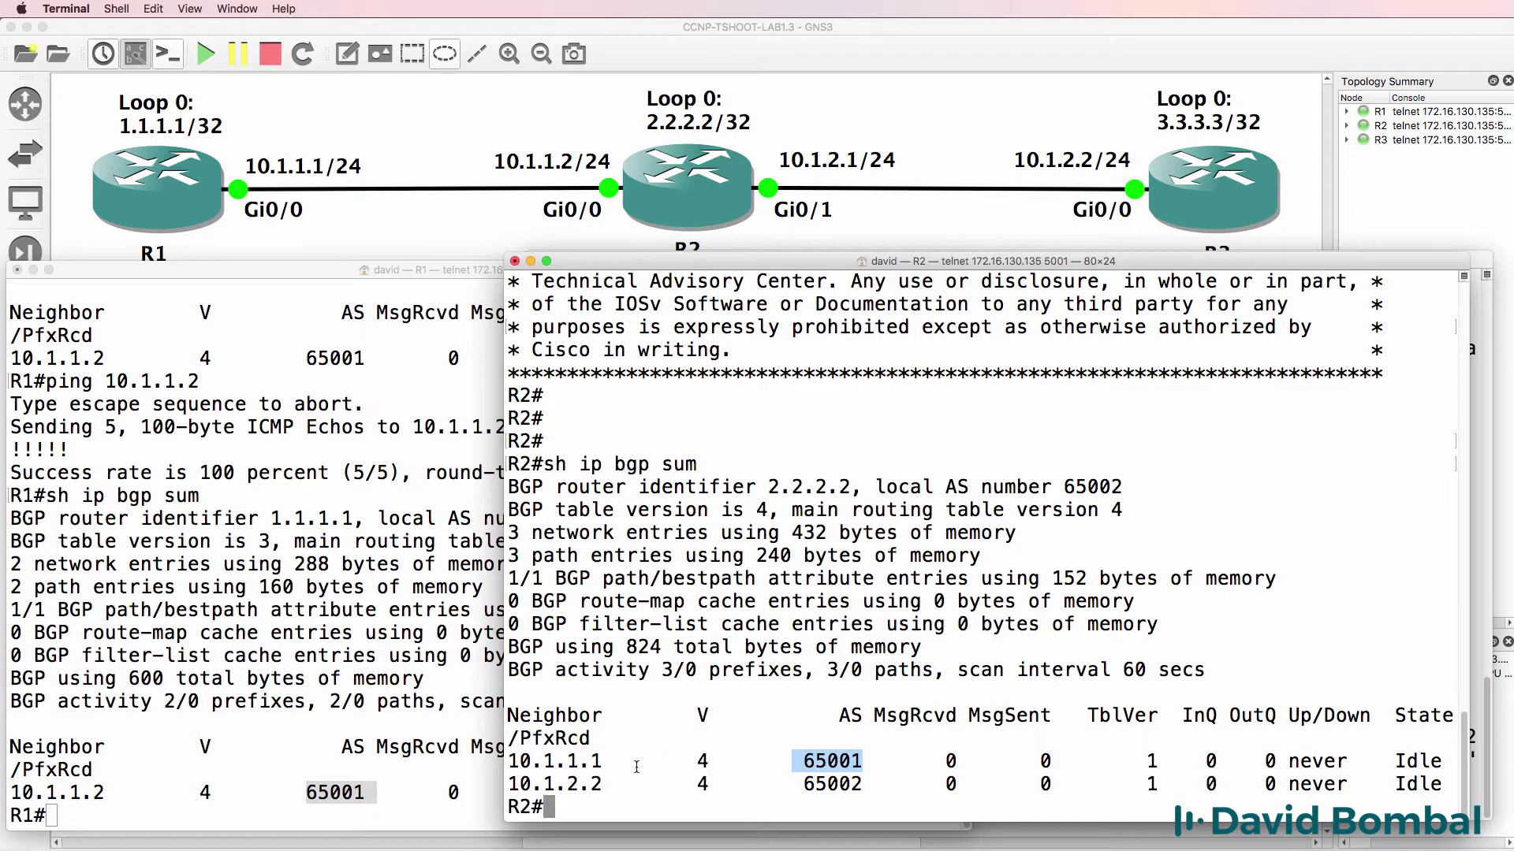
pyautogui.moveTo(628, 762); pyautogui.dragTo(509, 761)
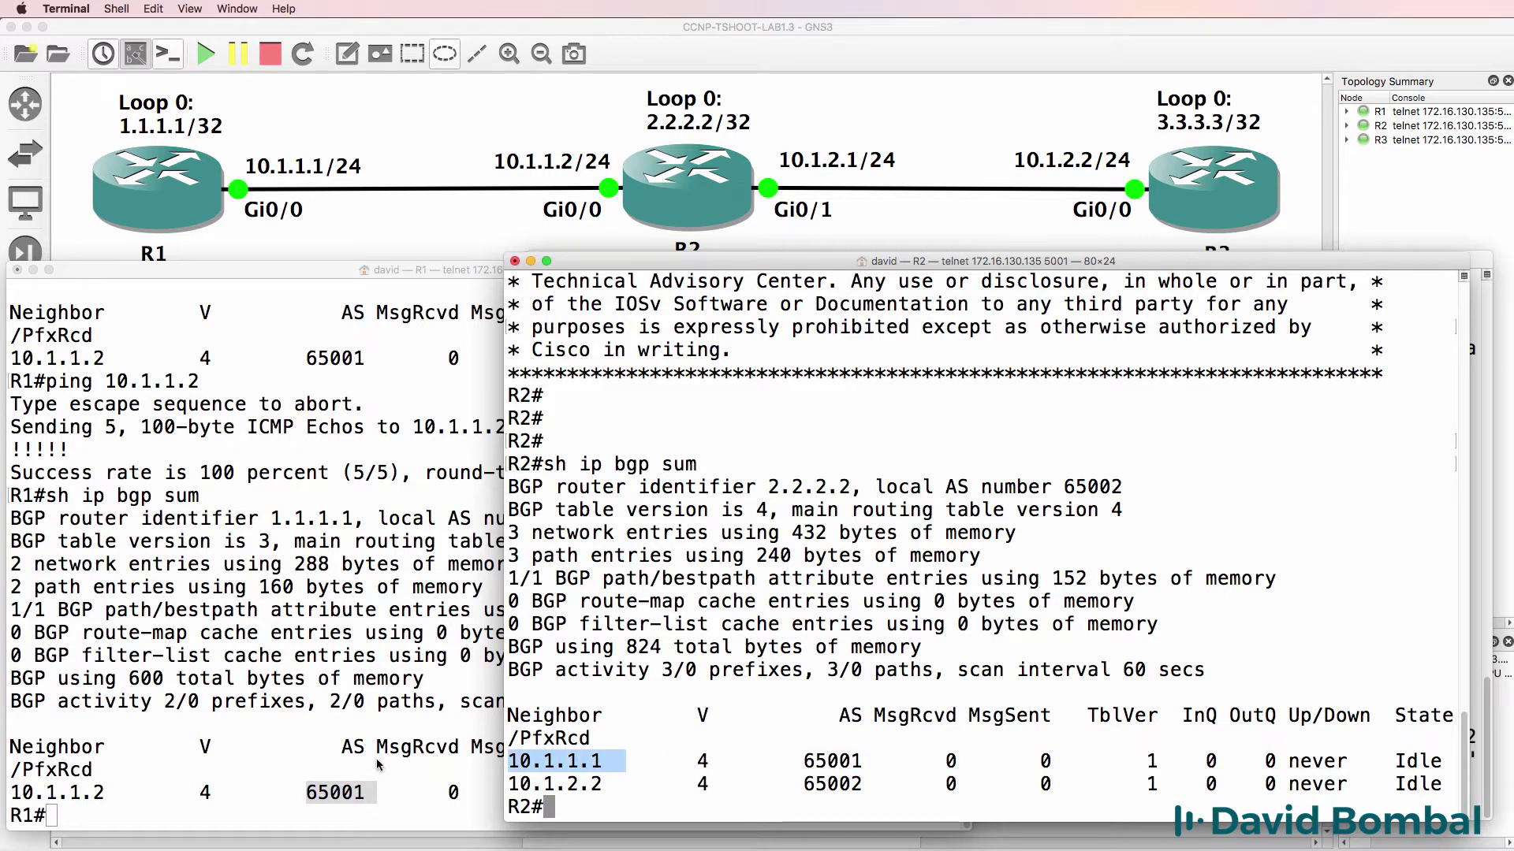
pyautogui.click(386, 791)
pyautogui.moveTo(386, 791); pyautogui.dragTo(272, 788)
# Show R1's BGP running config and highlight neighbor 10.1.1.2 remote-as 65001
pyautogui.write('sh ru')
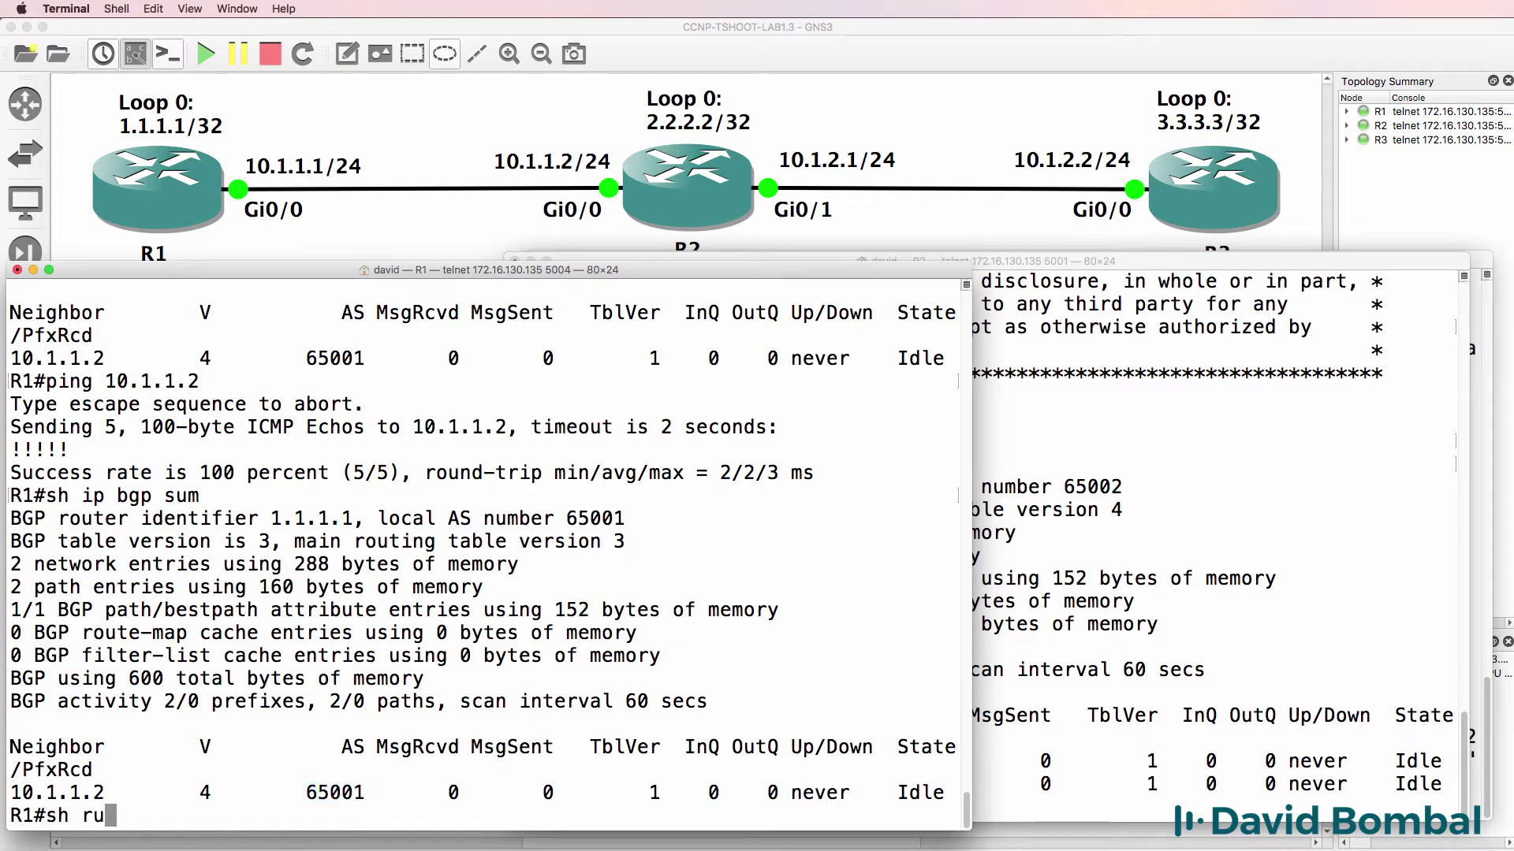
pyautogui.write('n | sec bgp')
pyautogui.press('Return')
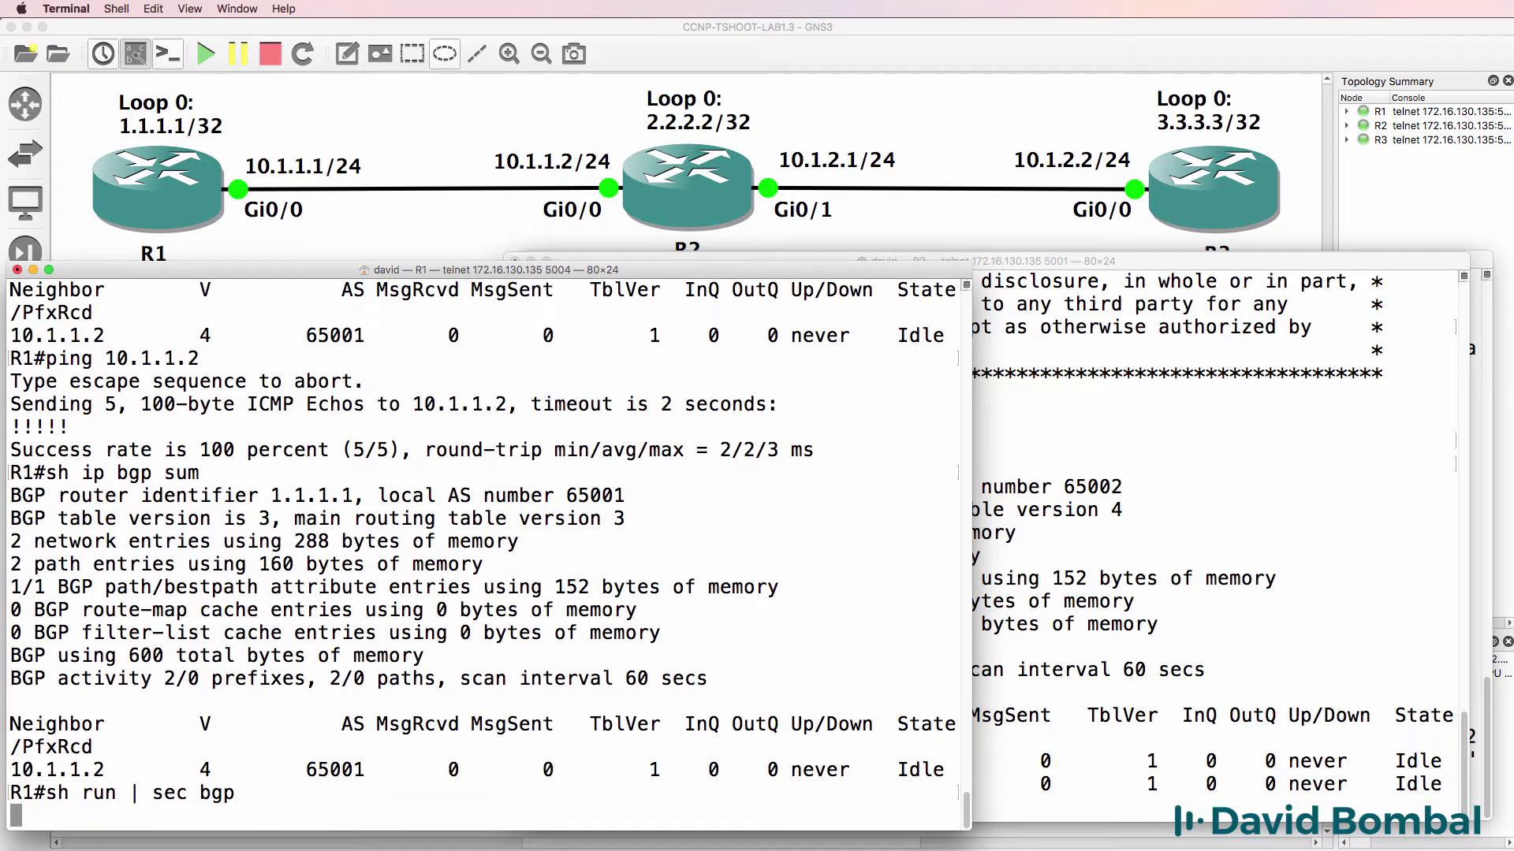
pyautogui.moveTo(431, 791); pyautogui.dragTo(2, 792)
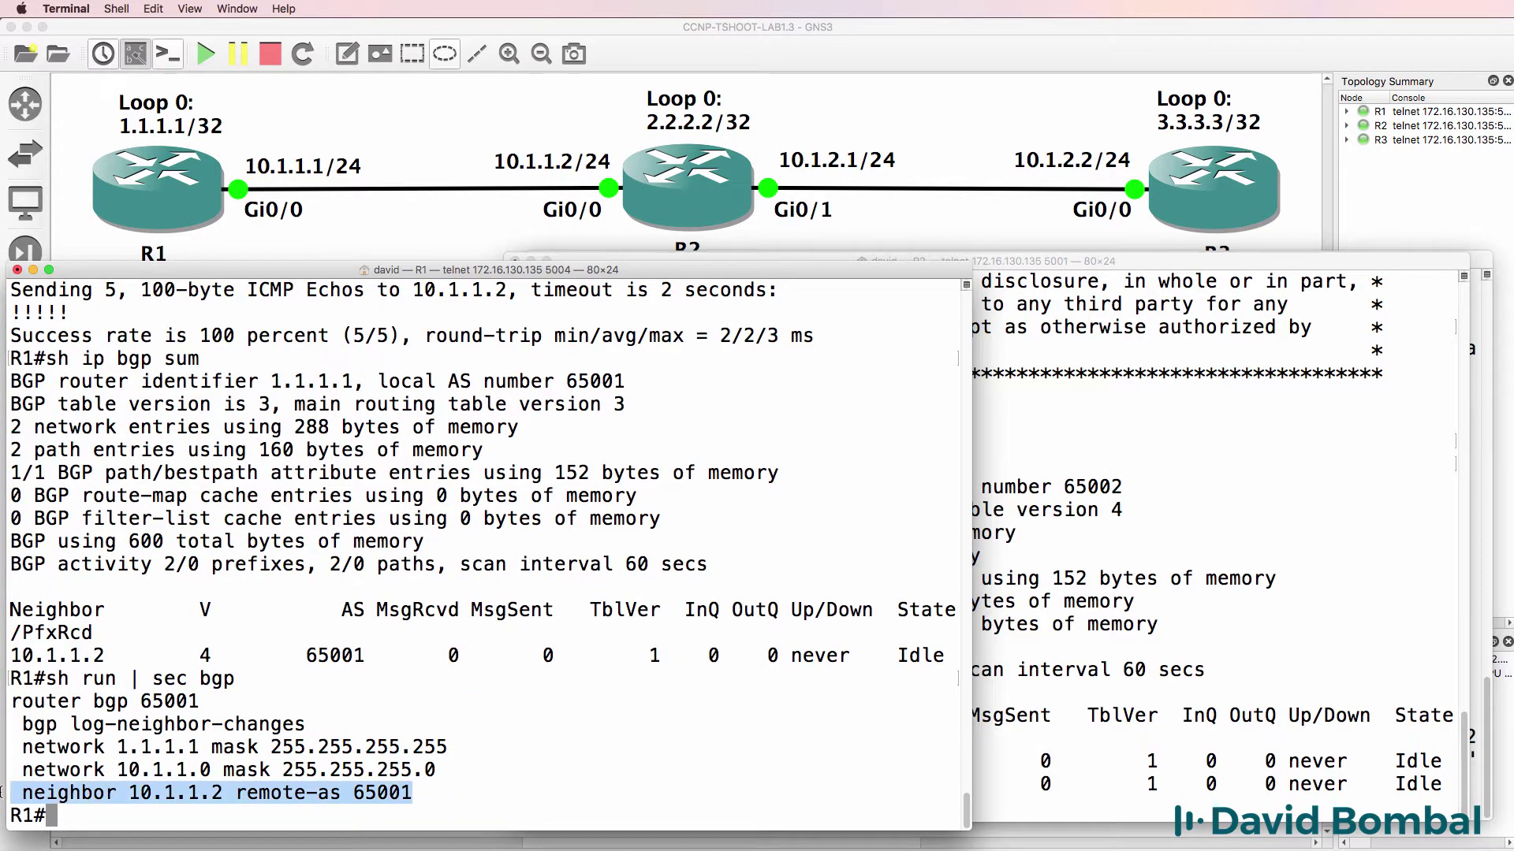
# Under router bgp 65001 on R1, remove the neighbor 10.1.1.2 statement
pyautogui.write('conf t')
pyautogui.press('Return')
pyautogui.write('router bgp 6500')
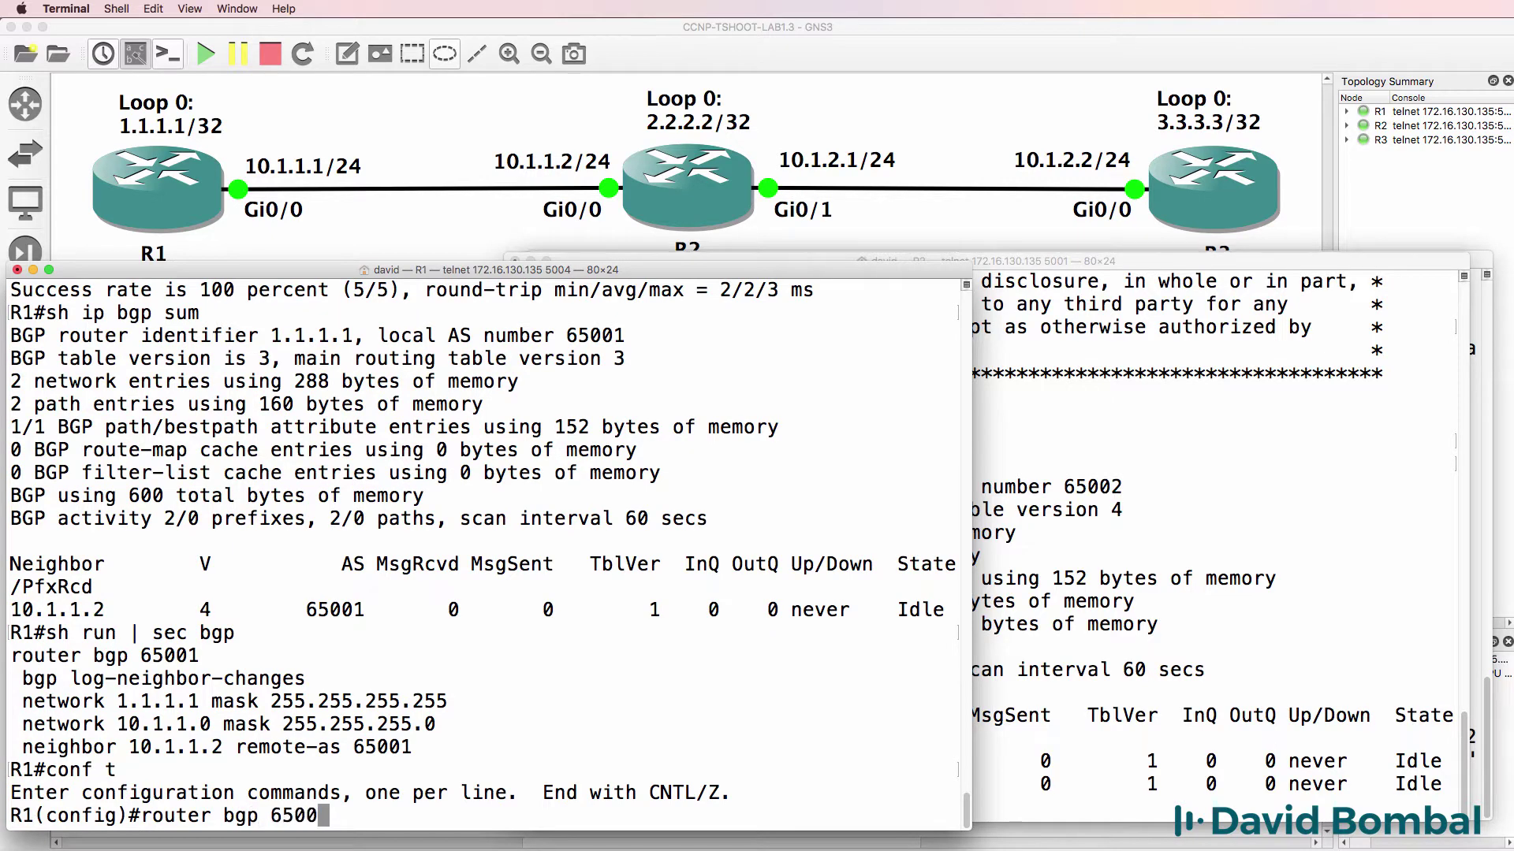
pyautogui.write('1')
pyautogui.press('Return')
pyautogui.write('no n')
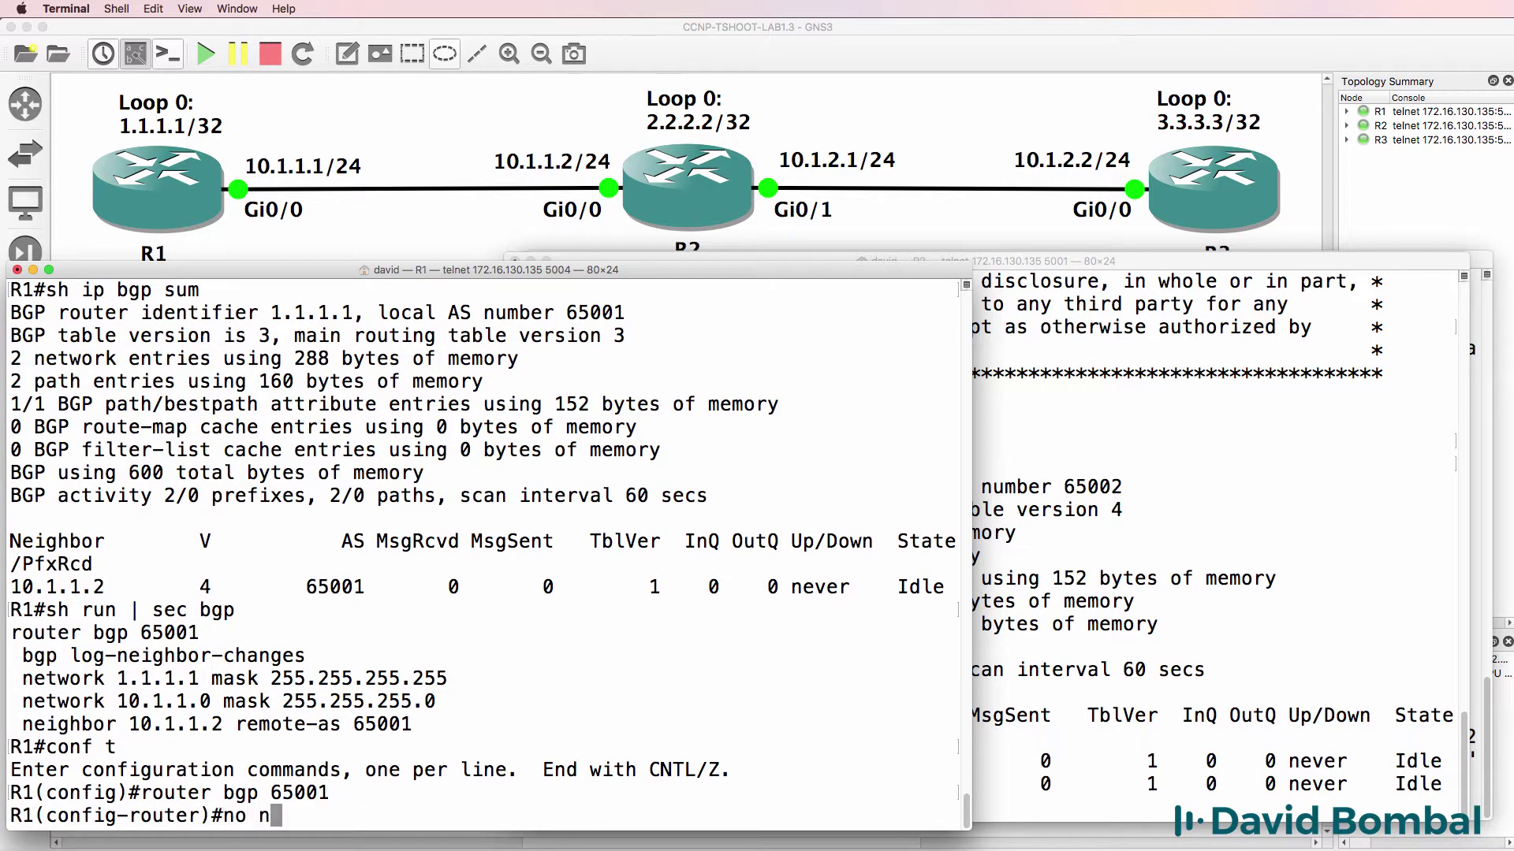
pyautogui.write('ei')
pyautogui.press('Tab')
pyautogui.write('10.1.1.3')
pyautogui.press('BackSpace')
pyautogui.write('2')
pyautogui.press('Return')
# Re-add neighbor 10.1.1.2 with remote-as 65002 and exit configuration mode
pyautogui.press('Up')
pyautogui.hotkey('ctrl', 'a')
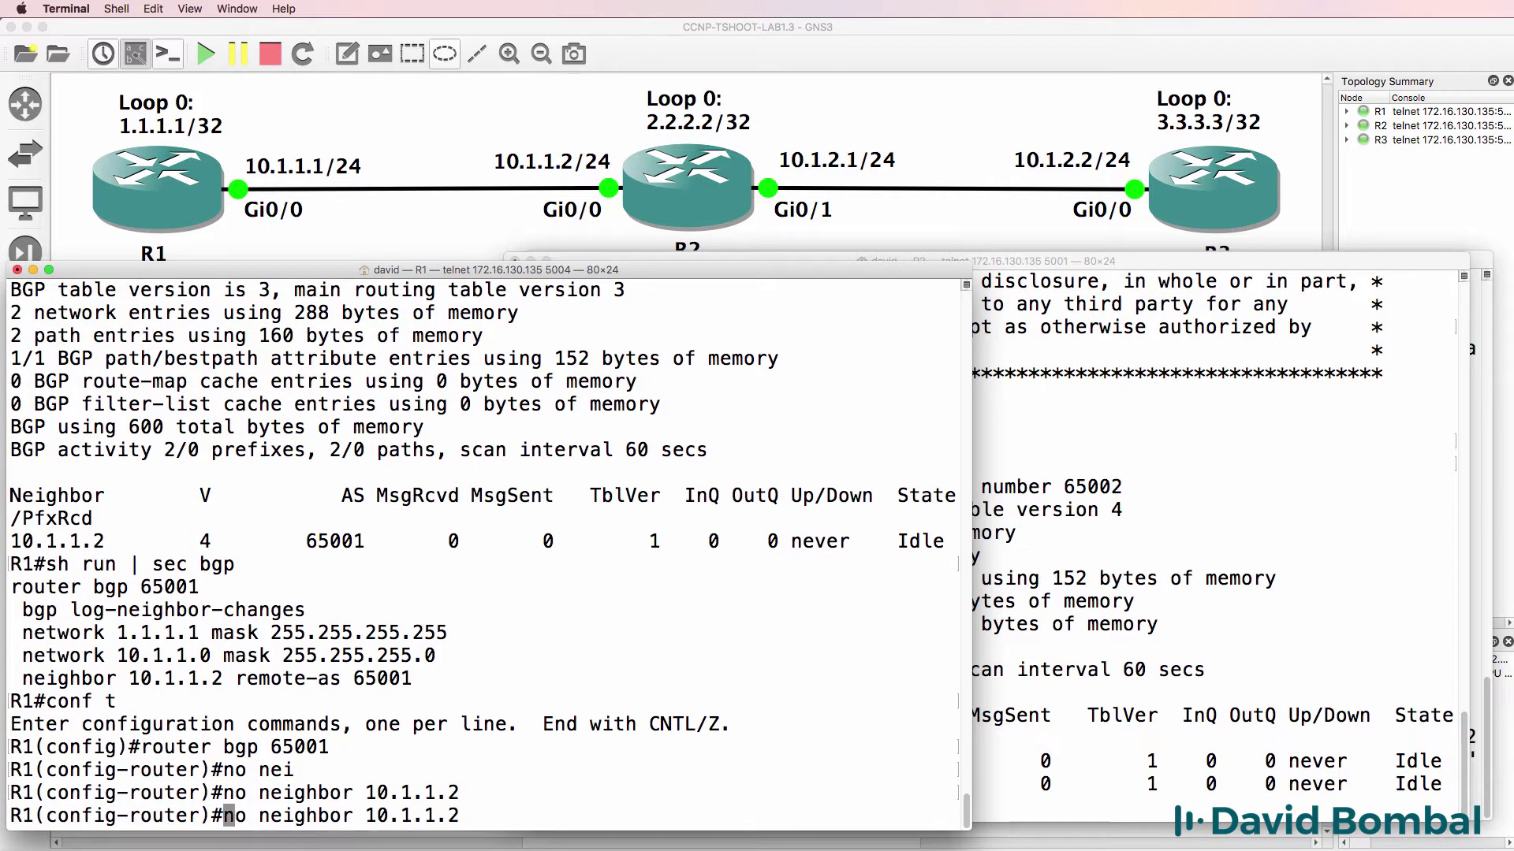
pyautogui.hotkey('ctrl', 'd')
pyautogui.hotkey('ctrl', 'd')
pyautogui.hotkey('ctrl', 'd')
pyautogui.hotkey('ctrl', 'e')
pyautogui.write('remo')
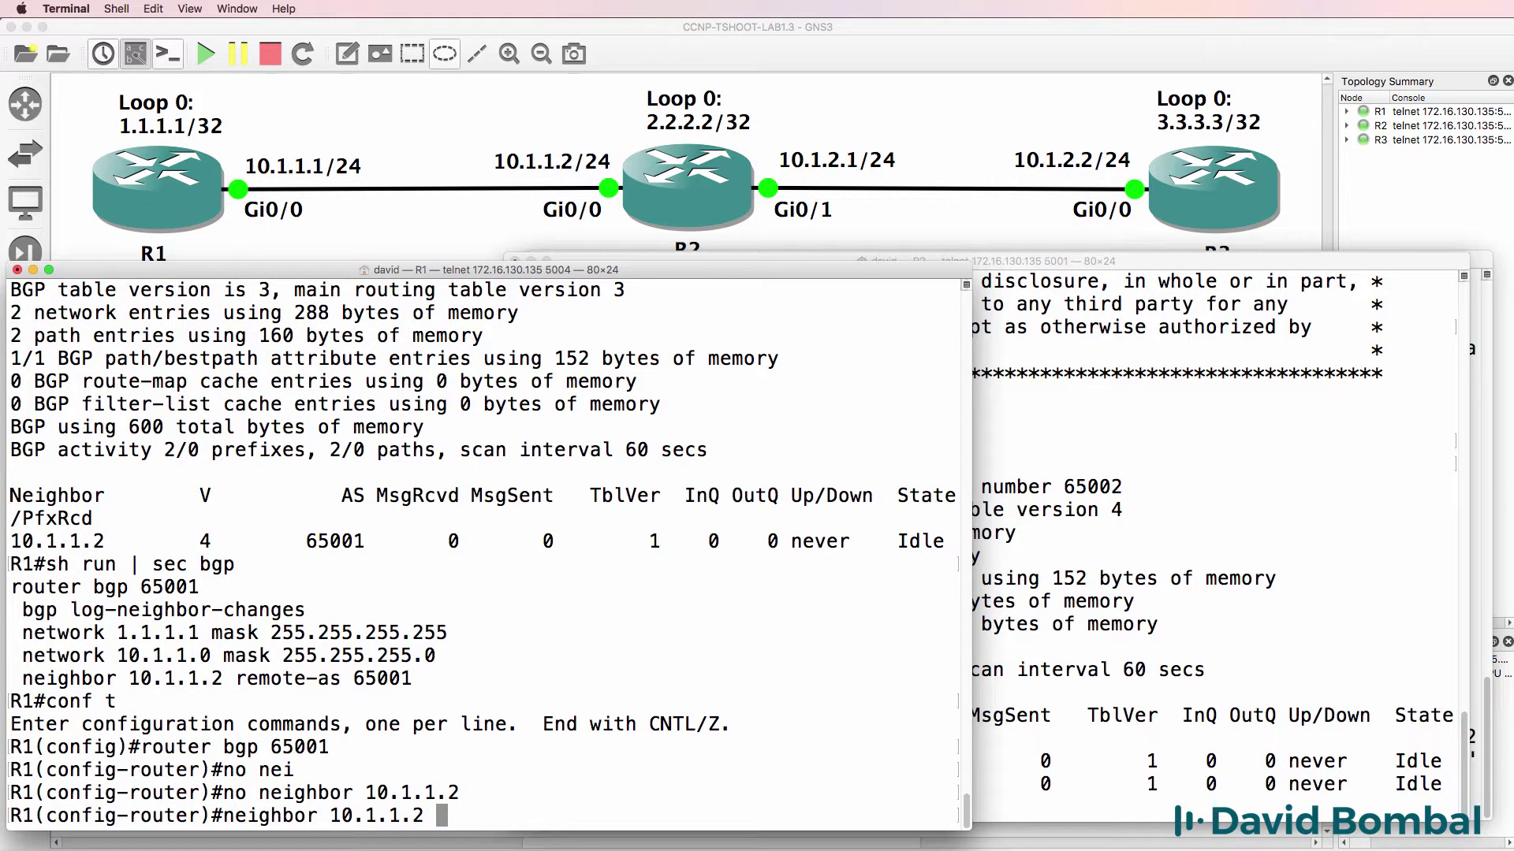
pyautogui.press('Tab')
pyautogui.write('t')
pyautogui.press('Tab')
pyautogui.write('65002')
pyautogui.press('Return')
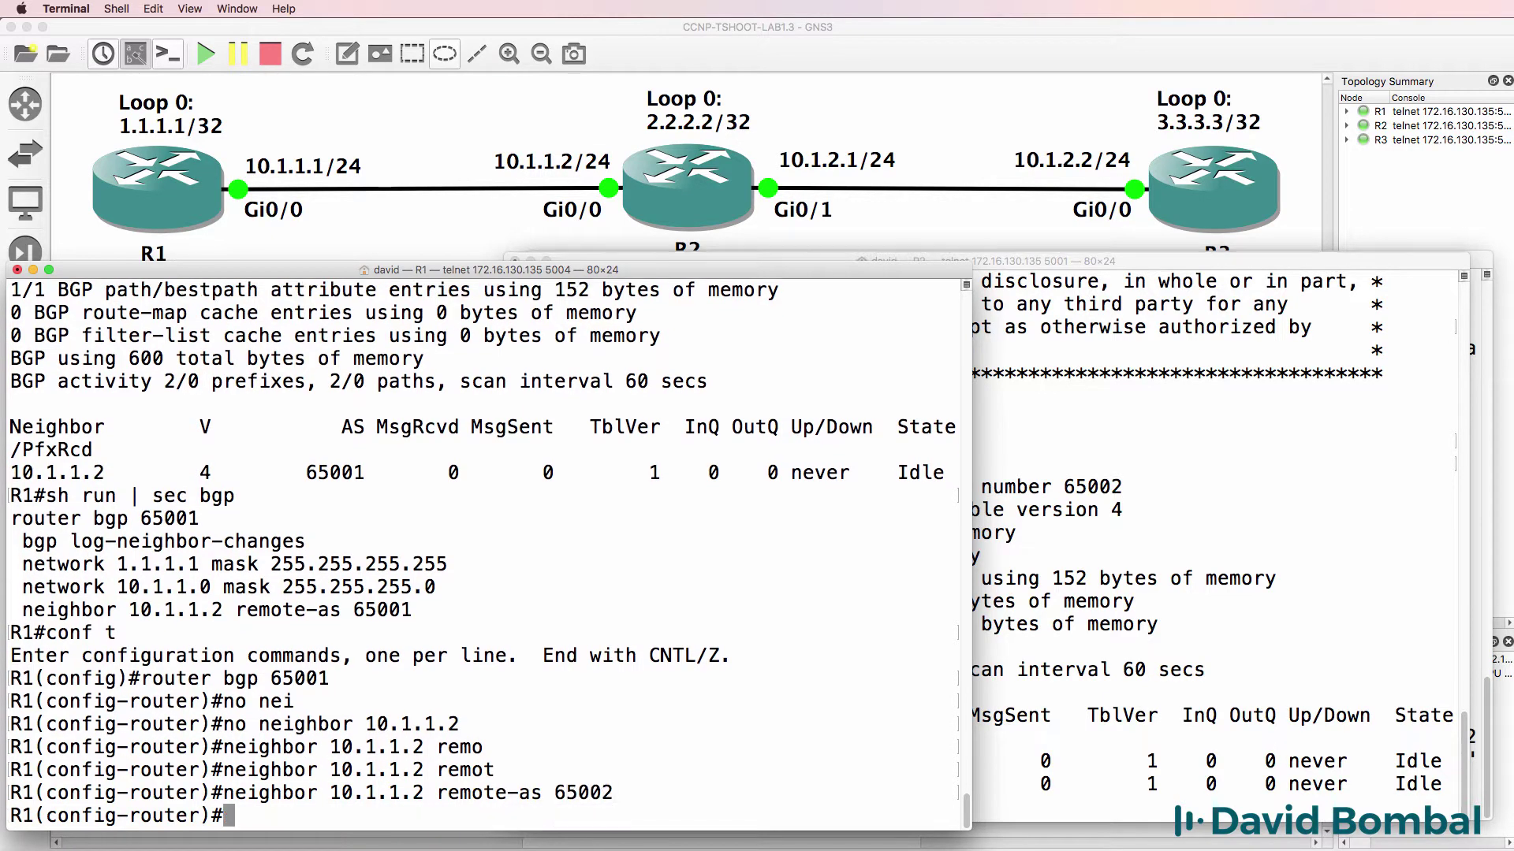
pyautogui.write('end')
pyautogui.press('Return')
pyautogui.press('Return')
pyautogui.press('Return')
pyautogui.press('Return')
pyautogui.press('Return')
# Run show ip bgp summary on R1 to see the session up with 3 prefixes
pyautogui.write('sh ip bgp us')
pyautogui.press('BackSpace')
pyautogui.press('BackSpace')
pyautogui.write('sum')
pyautogui.press('Return')
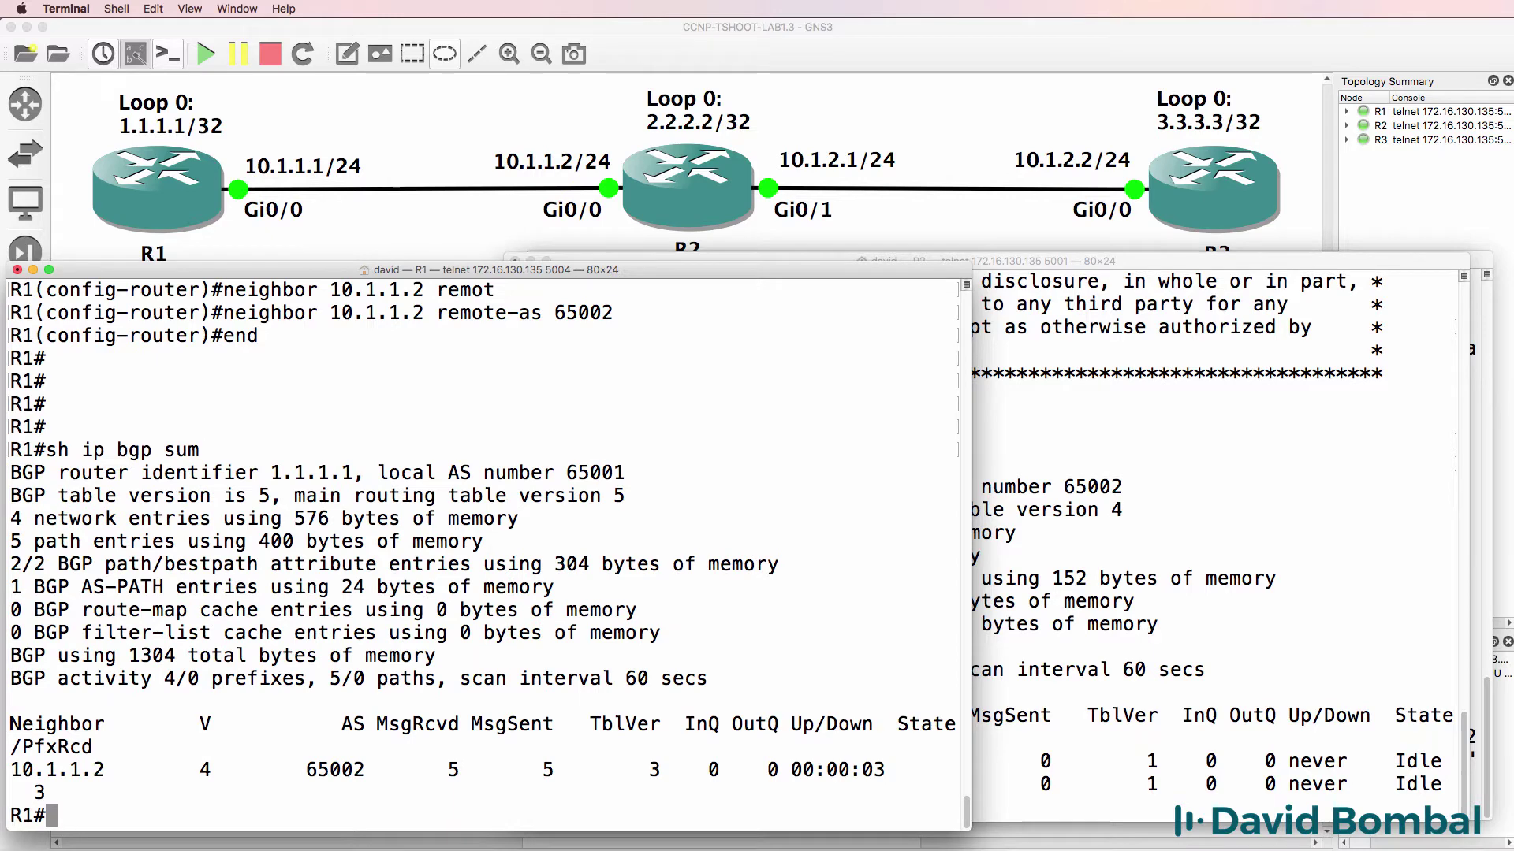
# Widen R1's console, run show ip bgp neighbors, and highlight 10.1.1.2 Established in AS 65002
pyautogui.moveTo(899, 769); pyautogui.dragTo(1122, 772)
pyautogui.moveTo(955, 773)
pyautogui.mouseDown()
pyautogui.moveTo(944, 790)
pyautogui.moveTo(982, 791)
pyautogui.moveTo(966, 791)
pyautogui.mouseUp()
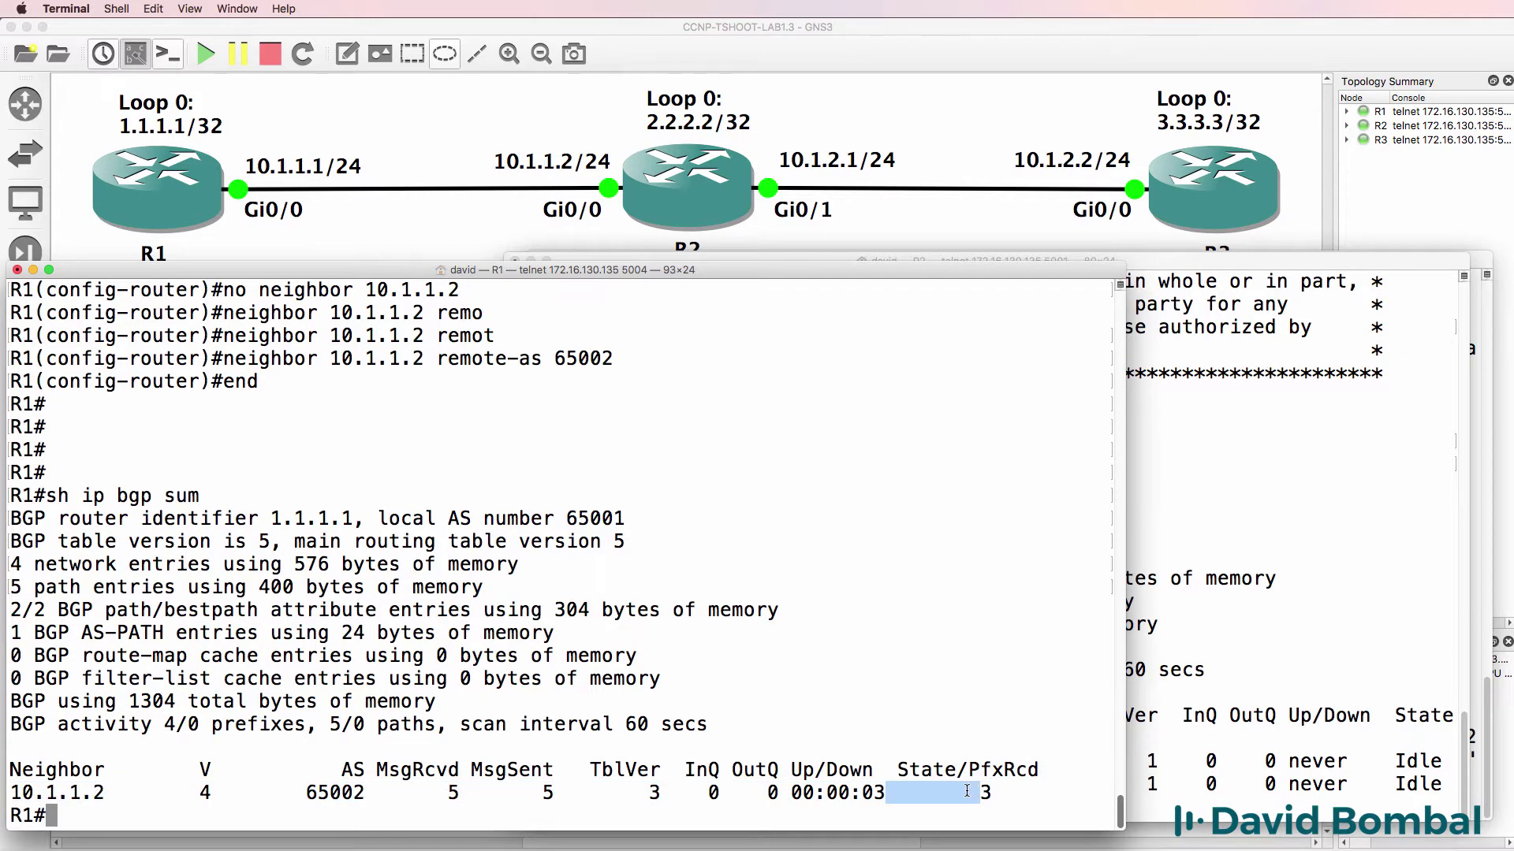
pyautogui.write('sh ip bgp ne')
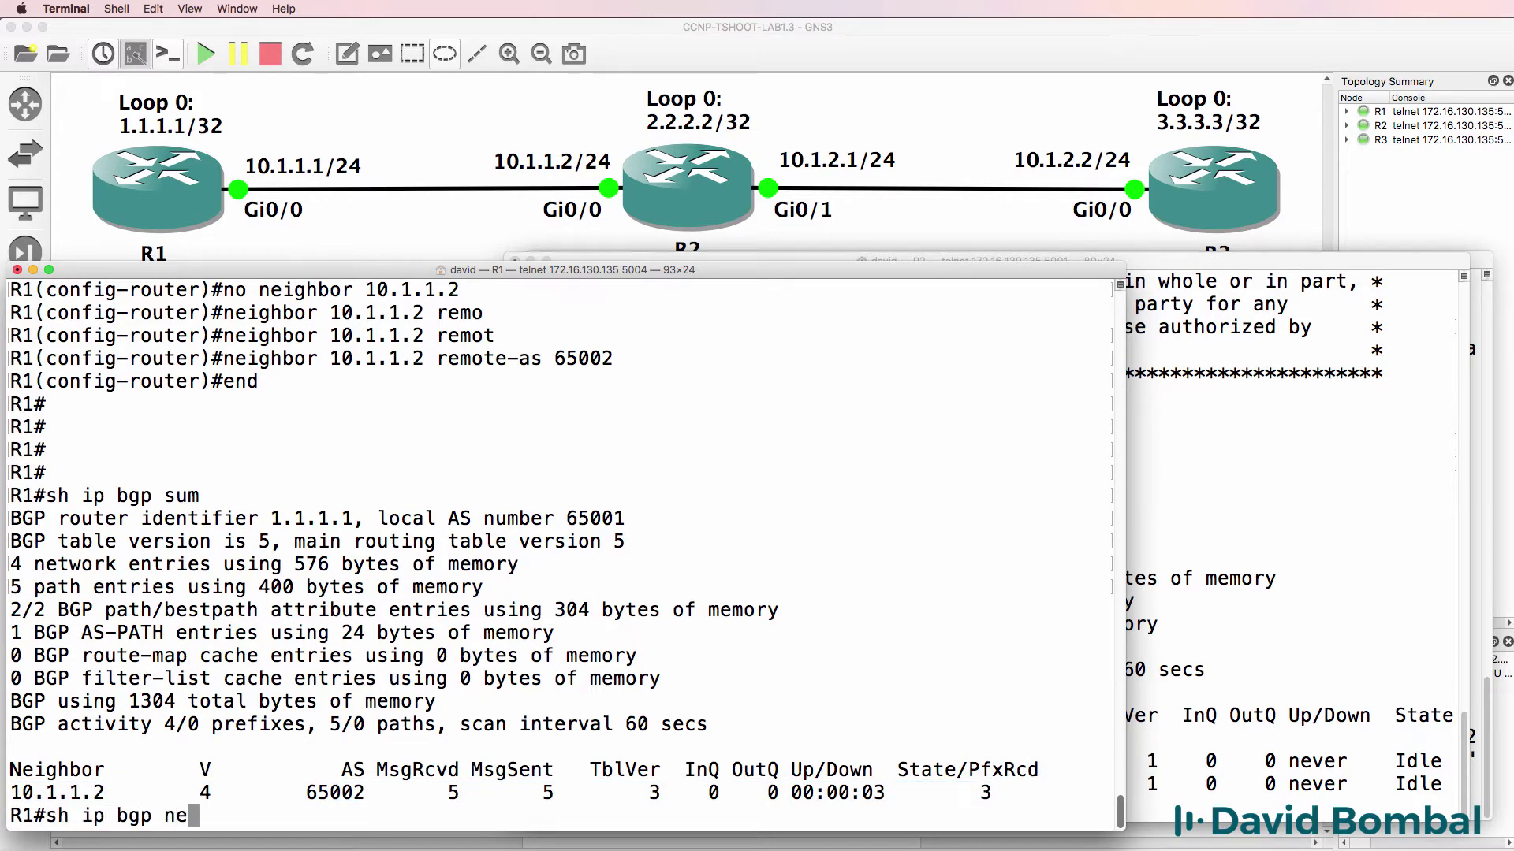
pyautogui.write('i')
pyautogui.press('Tab')
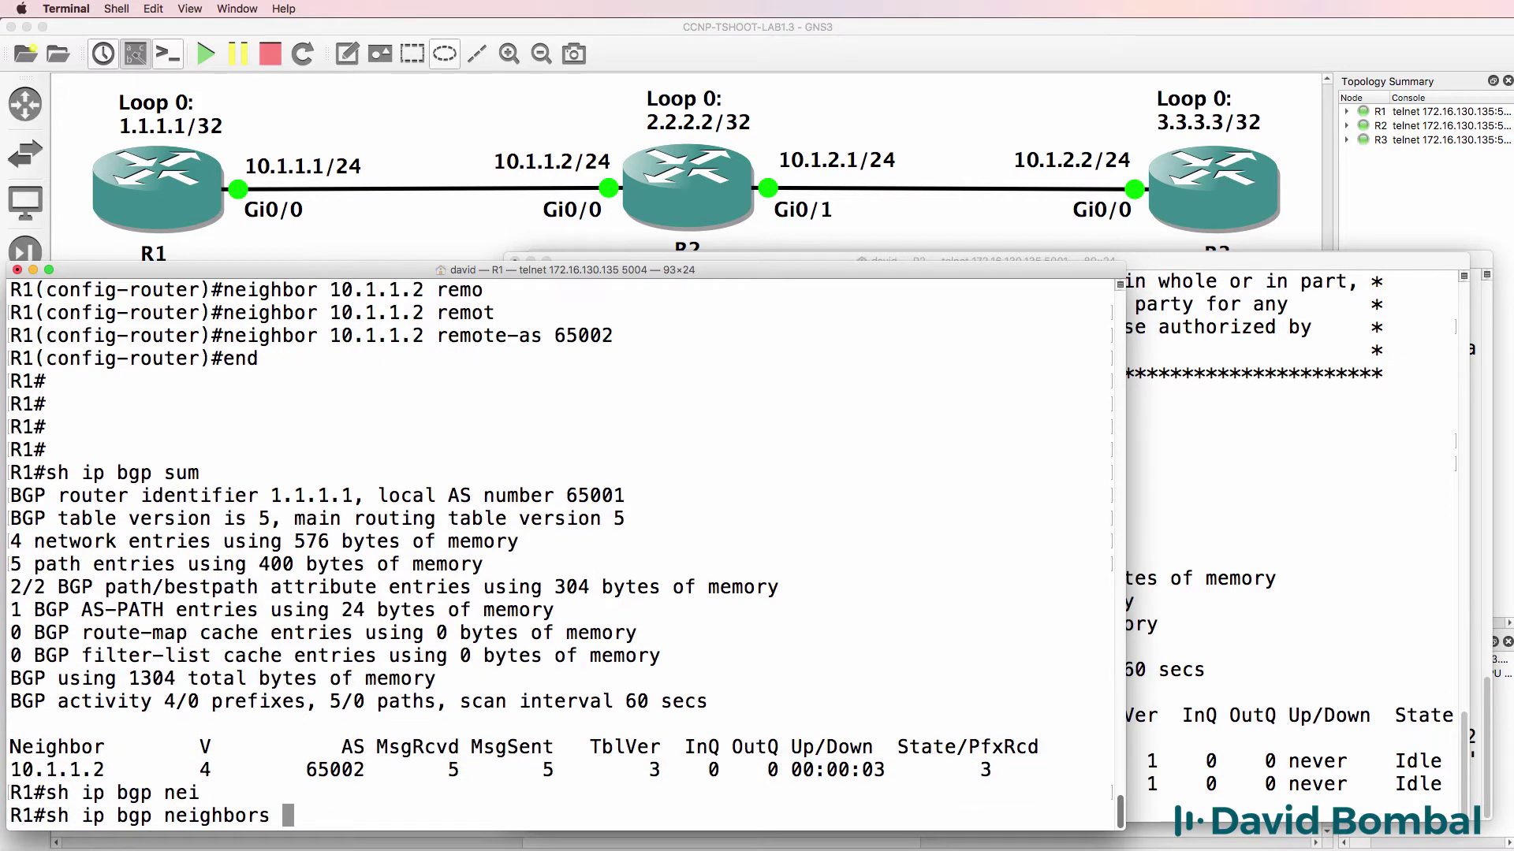
pyautogui.press('Return')
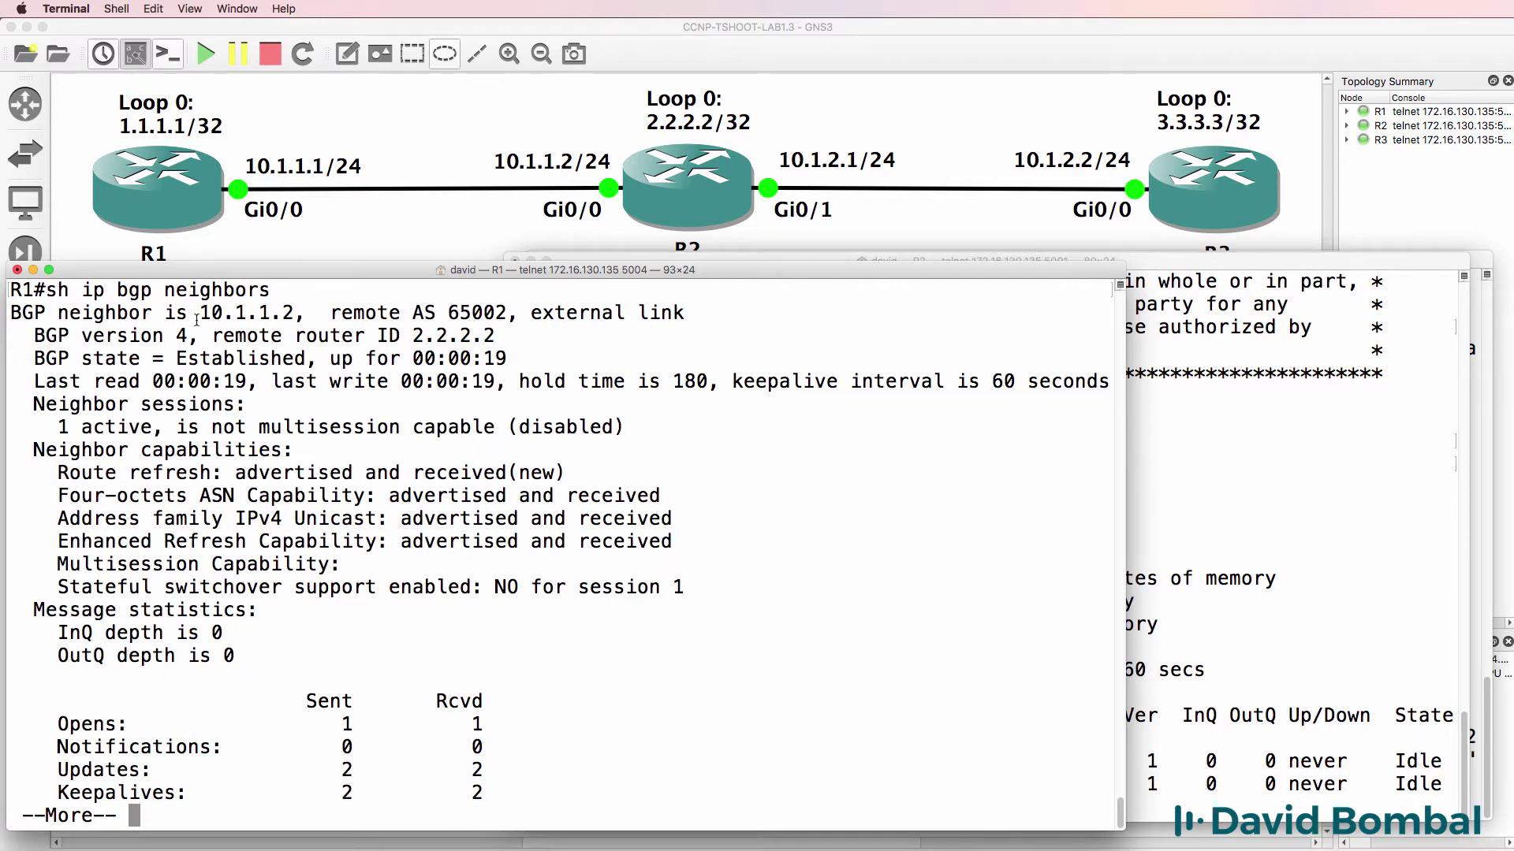
pyautogui.moveTo(309, 312); pyautogui.dragTo(2, 313)
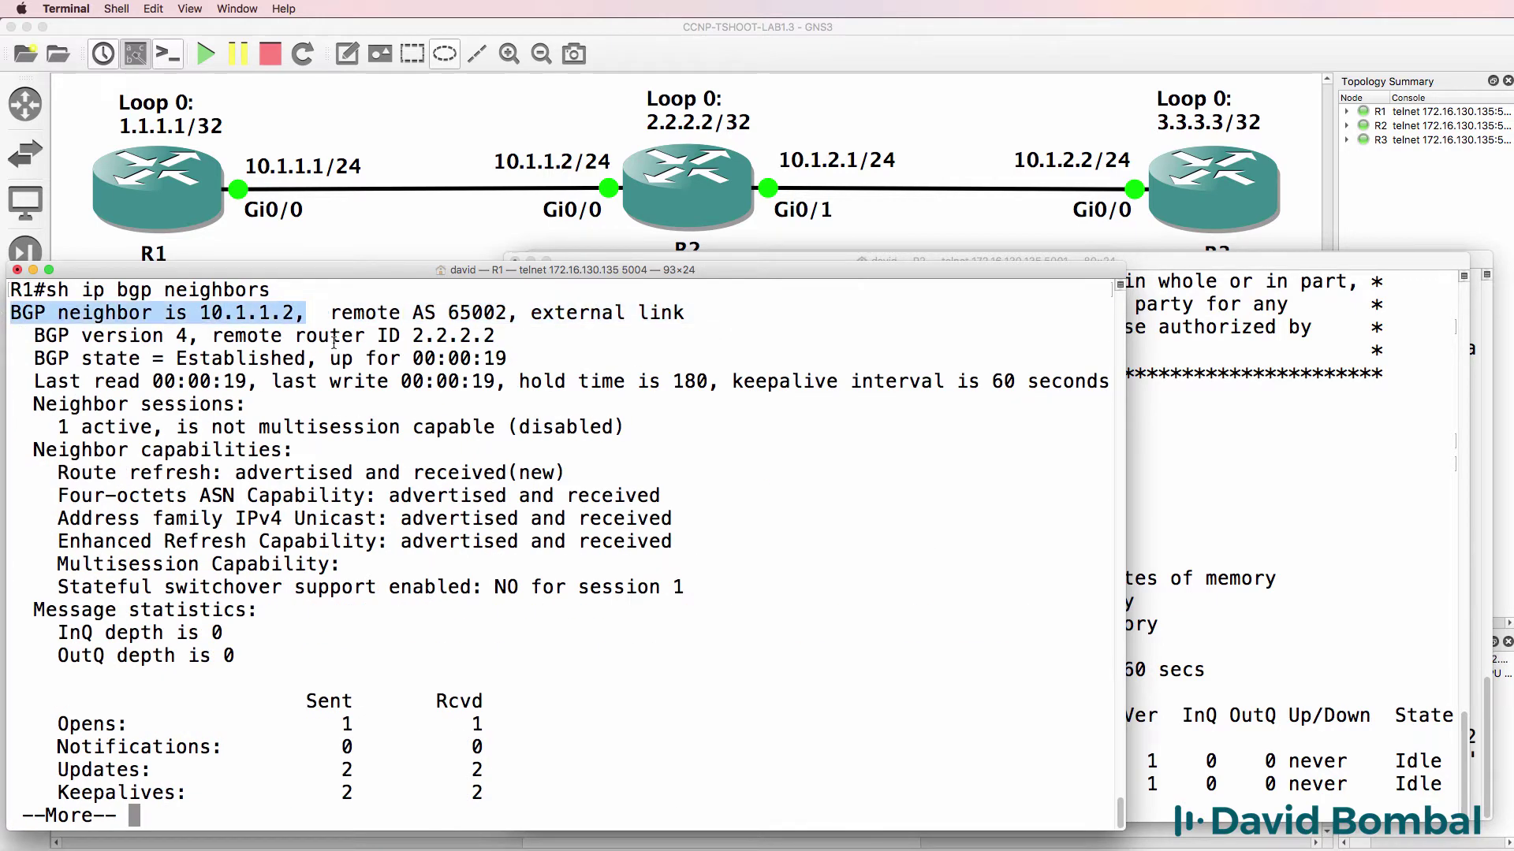
pyautogui.moveTo(319, 358); pyautogui.dragTo(22, 358)
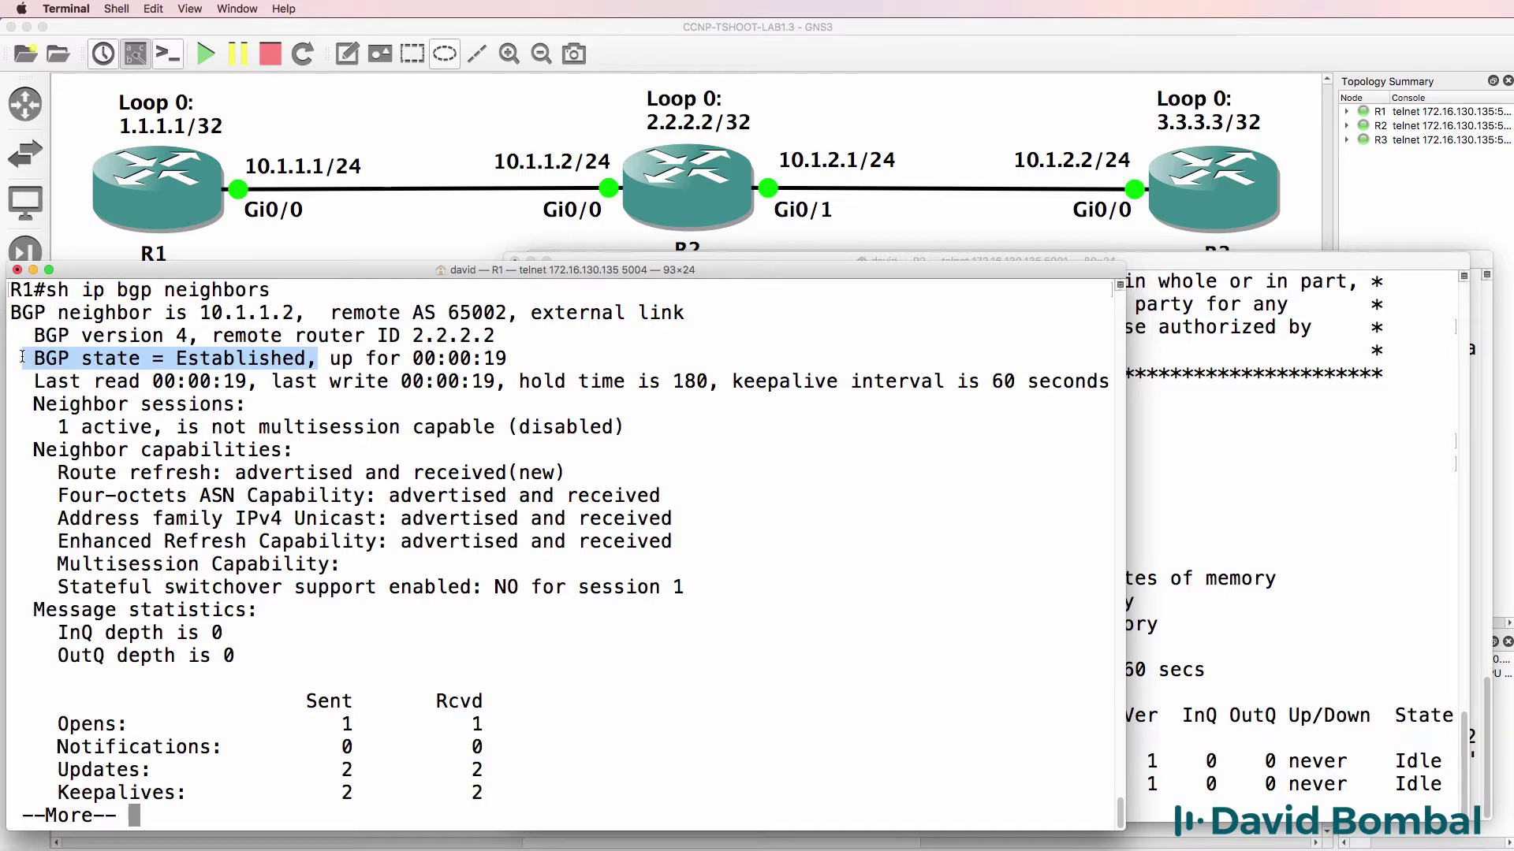
# Display R1's BGP table and highlight the learned 2.2.2.2/32 and 10.1.2.0/24 routes
pyautogui.write('q')
pyautogui.write('sh ip bgp')
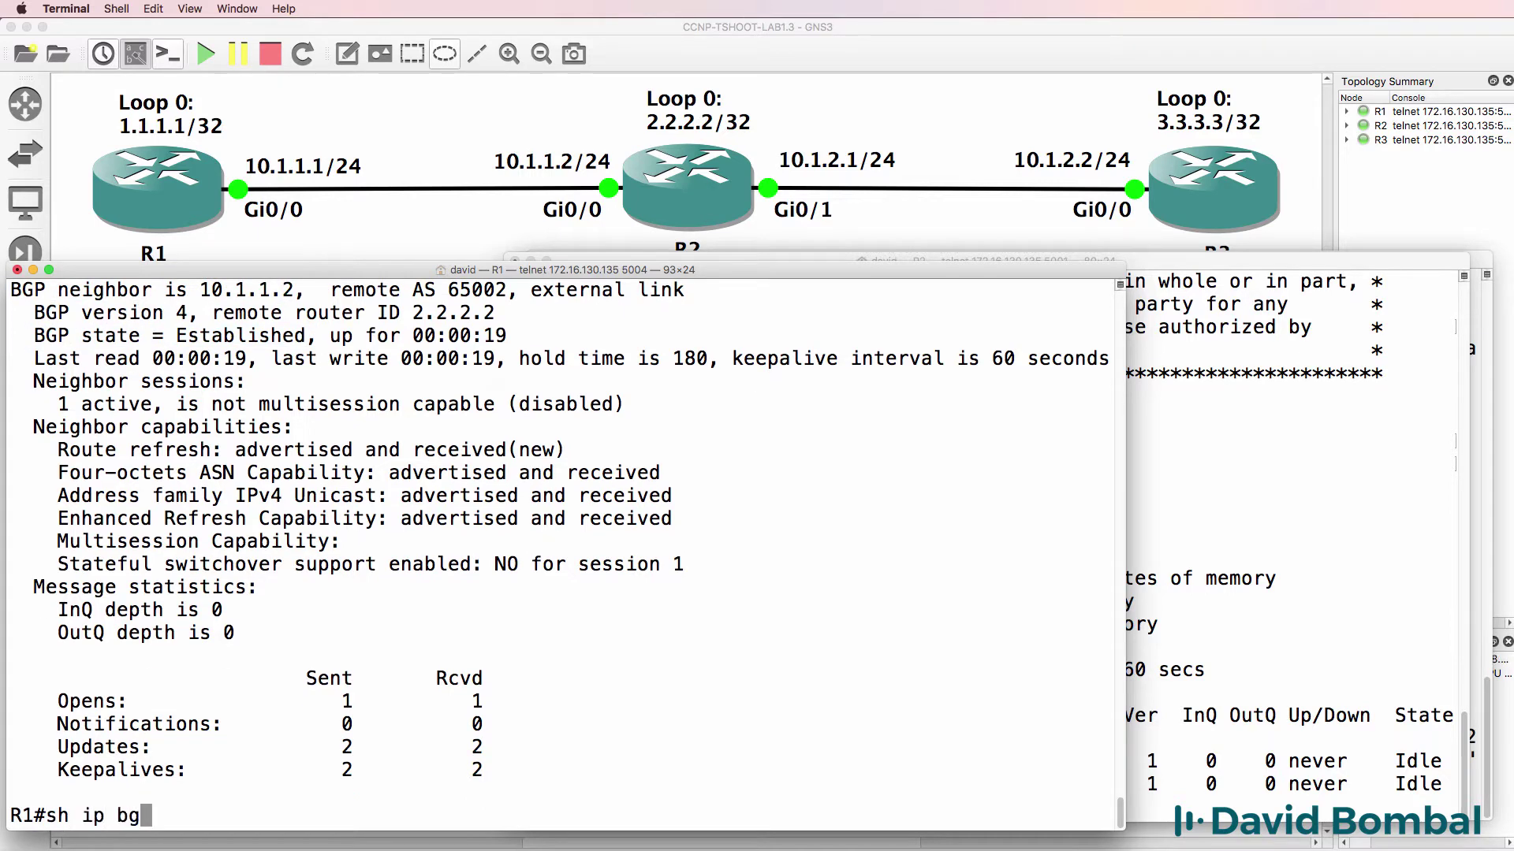
pyautogui.press('Return')
pyautogui.moveTo(11, 723); pyautogui.dragTo(732, 724)
pyautogui.moveTo(839, 692); pyautogui.dragTo(955, 715)
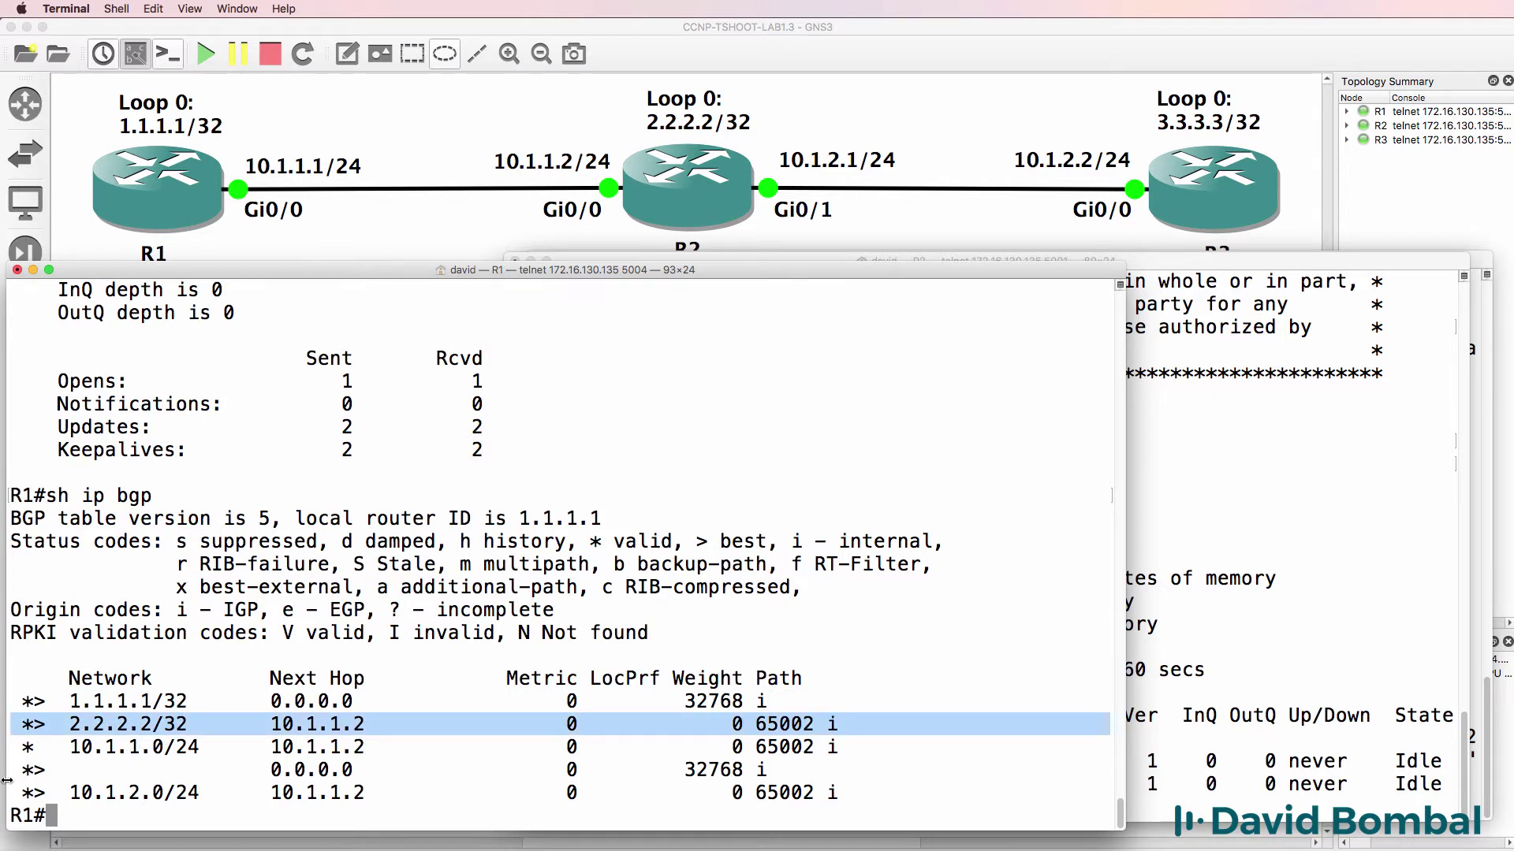
pyautogui.moveTo(13, 794); pyautogui.dragTo(856, 796)
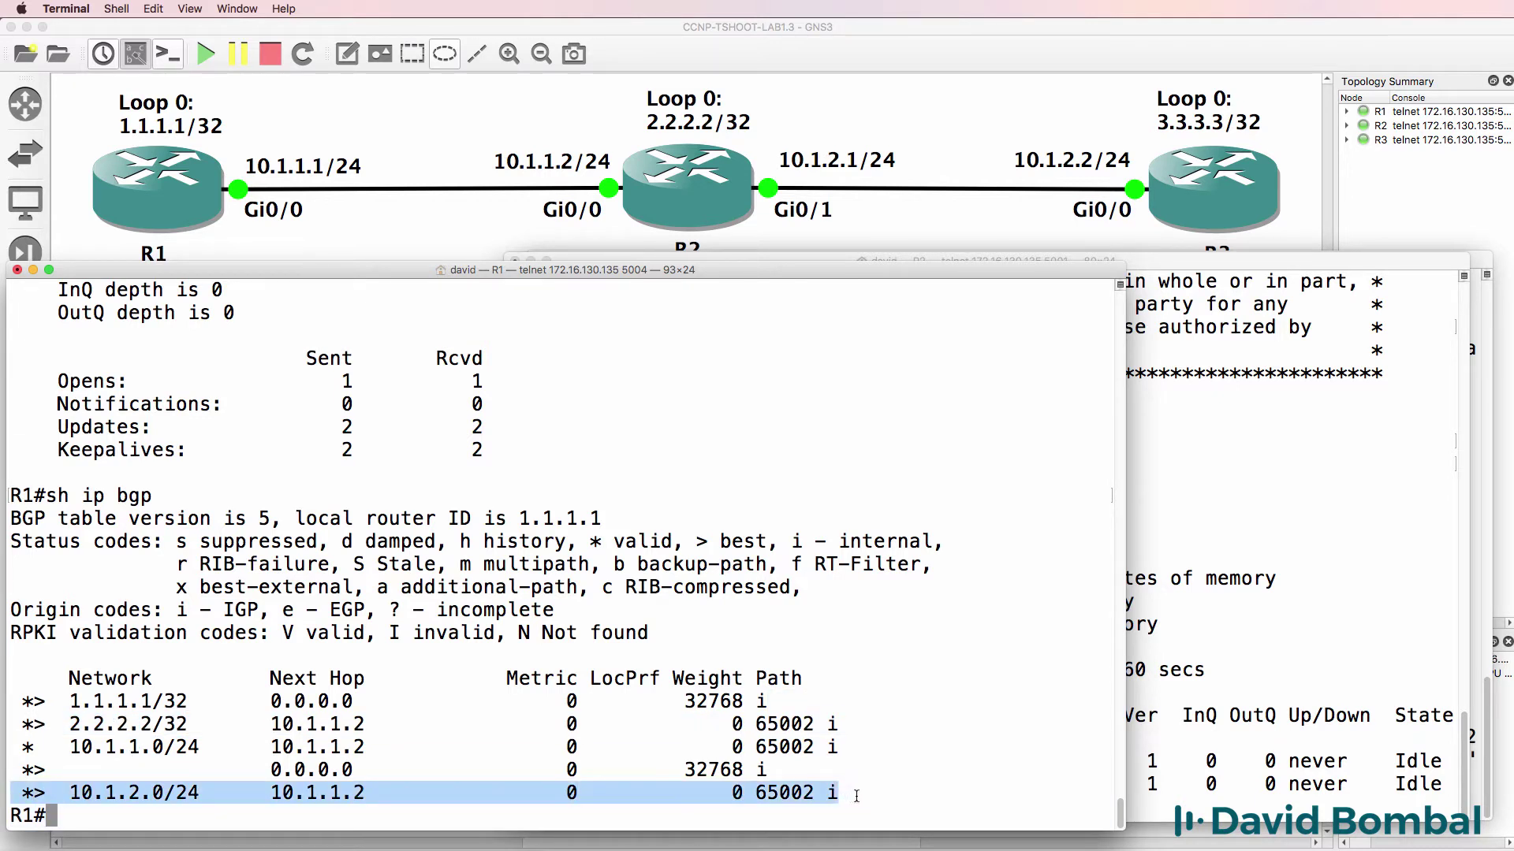
# Ping 2.2.2.2, 10.1.2.1 and 10.1.2.2 from R1
pyautogui.write('ping 2.2.2.2')
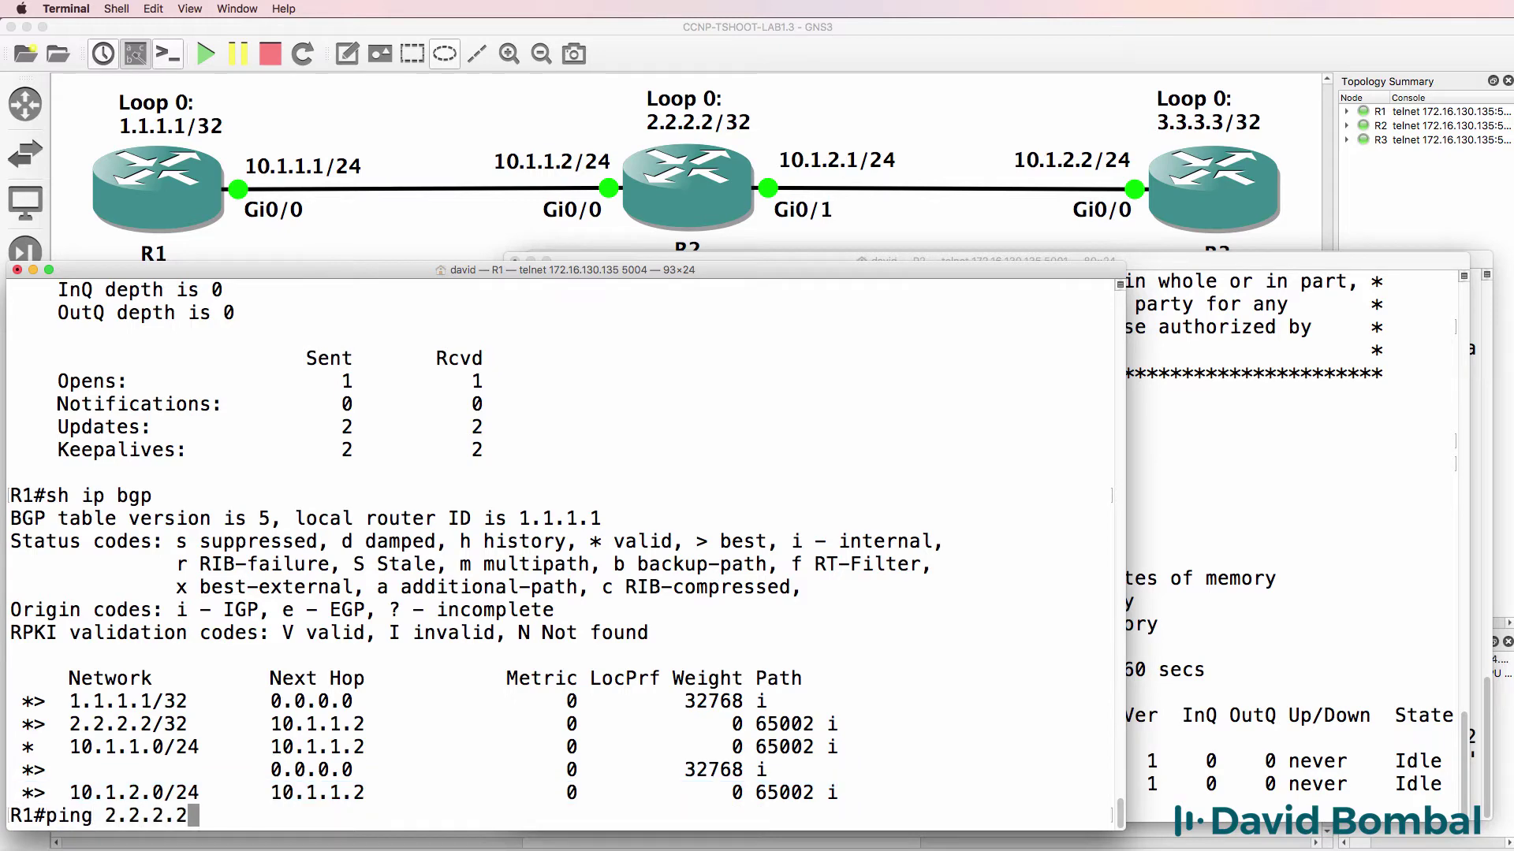
pyautogui.press('Return')
pyautogui.write('ping 10.1.')
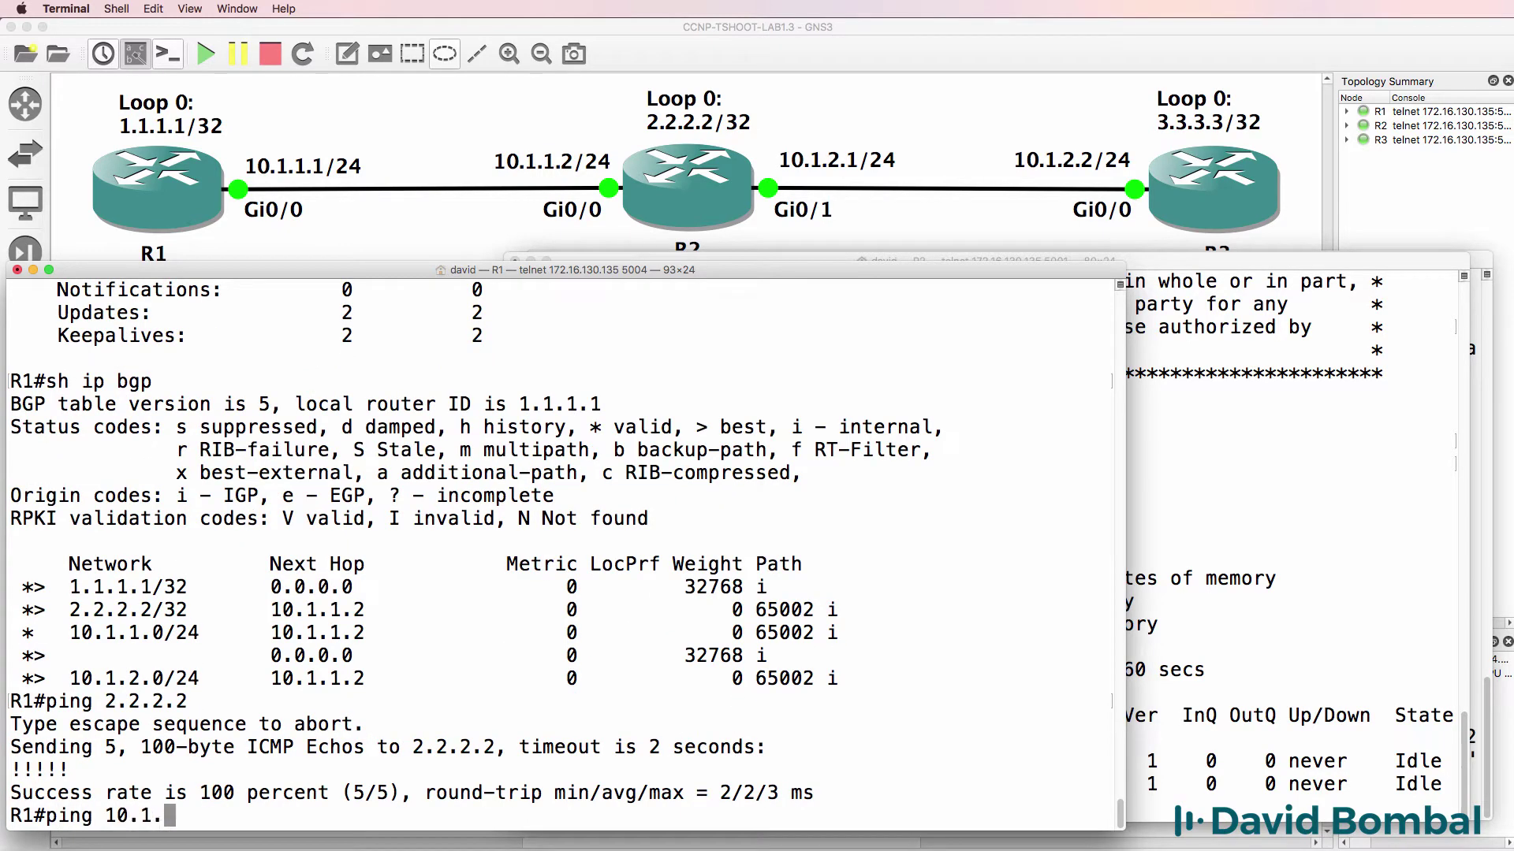
pyautogui.write('2.1')
pyautogui.press('Return')
pyautogui.press('Up')
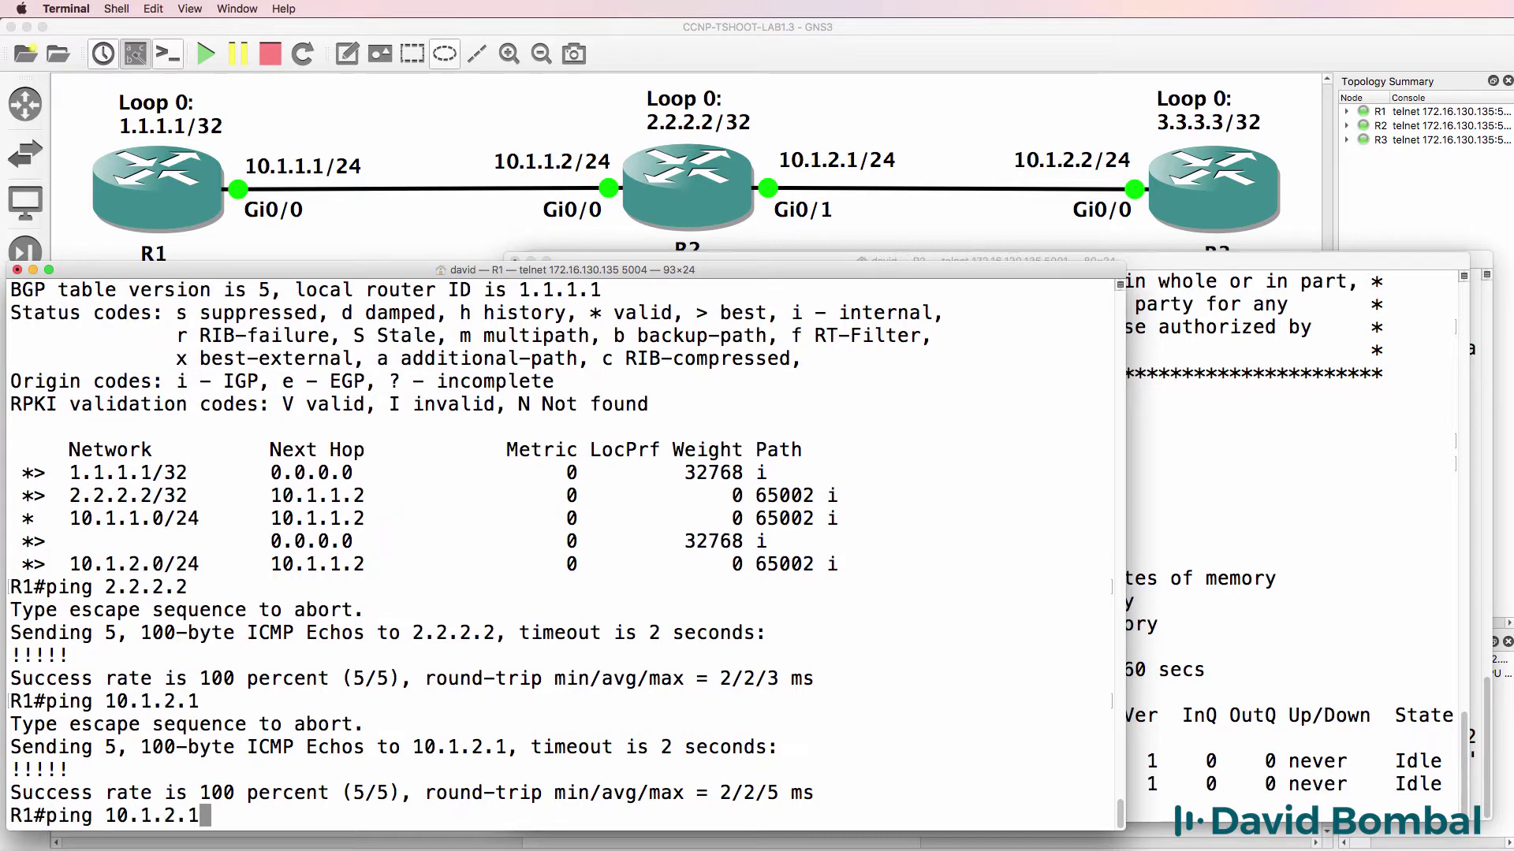
pyautogui.press('BackSpace')
pyautogui.write('2')
pyautogui.press('Return')
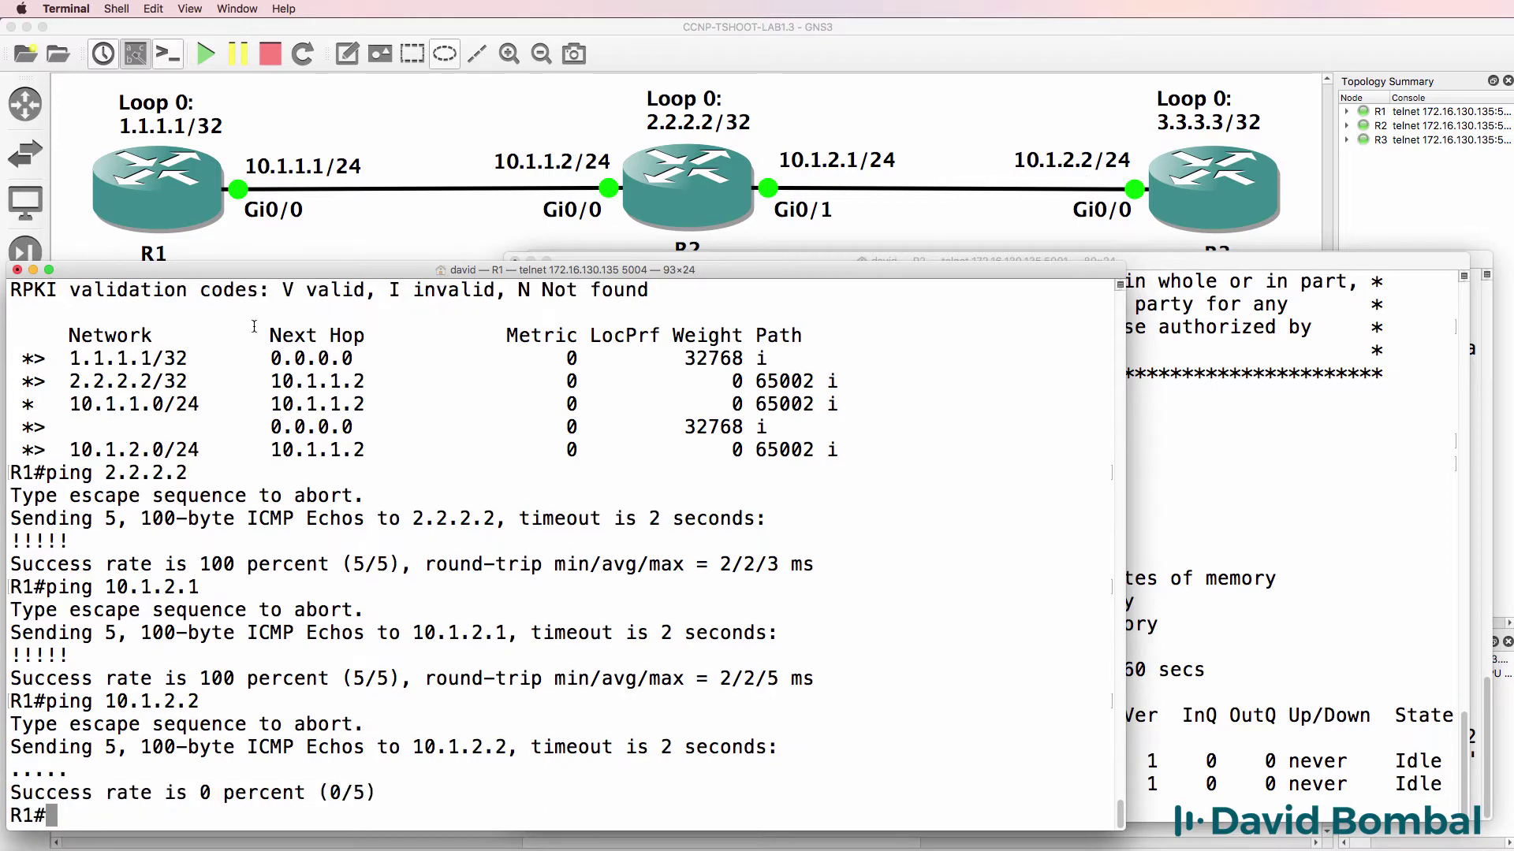
# Widen R2's console, rerun its BGP summary, and highlight 10.1.1.1 established and 10.1.2.2 Idle
pyautogui.moveTo(1162, 270); pyautogui.dragTo(787, 281)
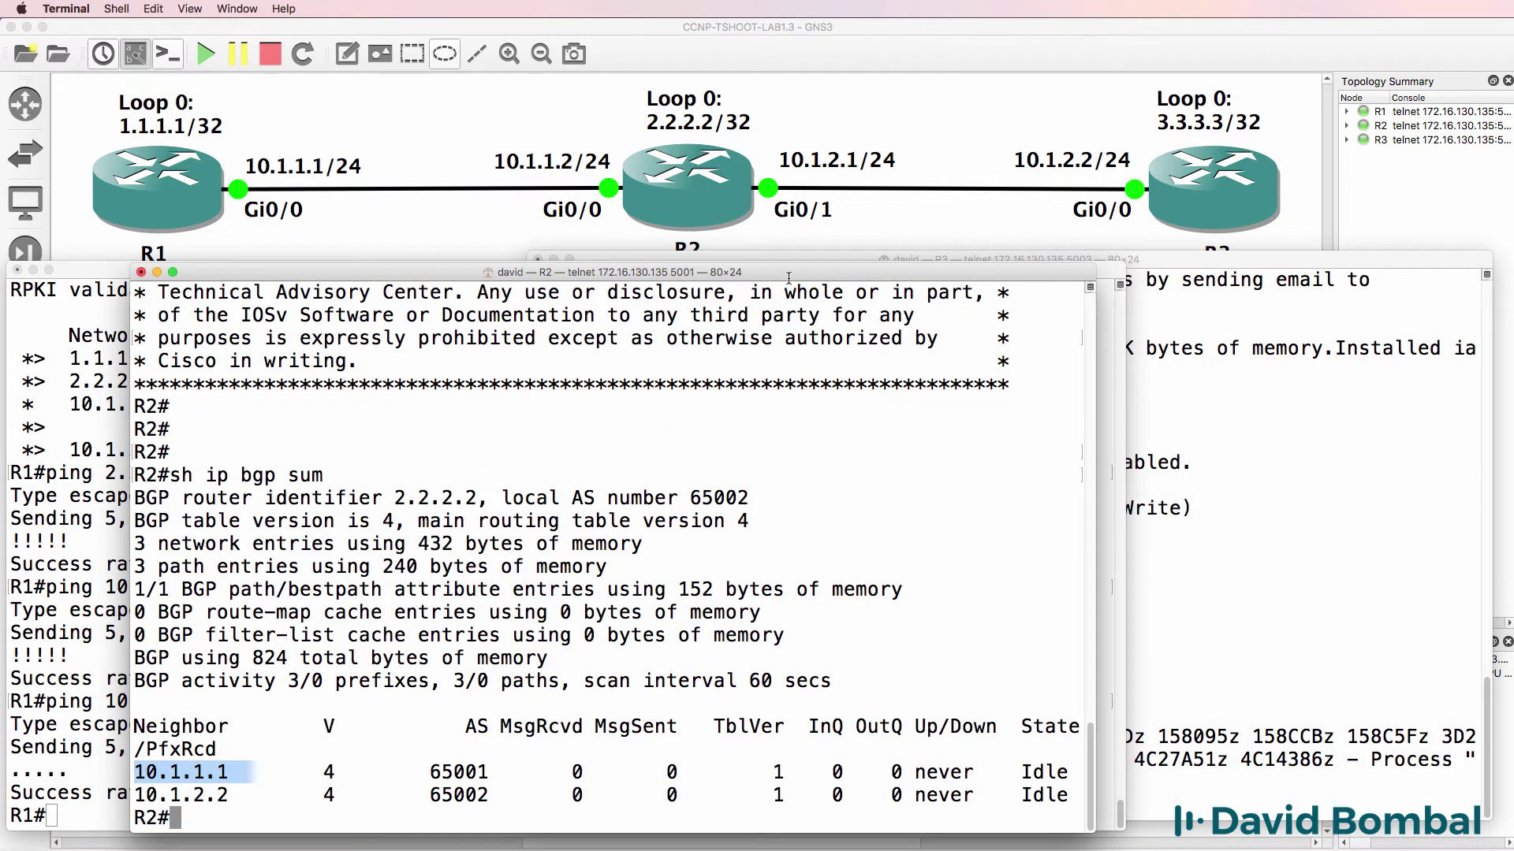
pyautogui.press('Return')
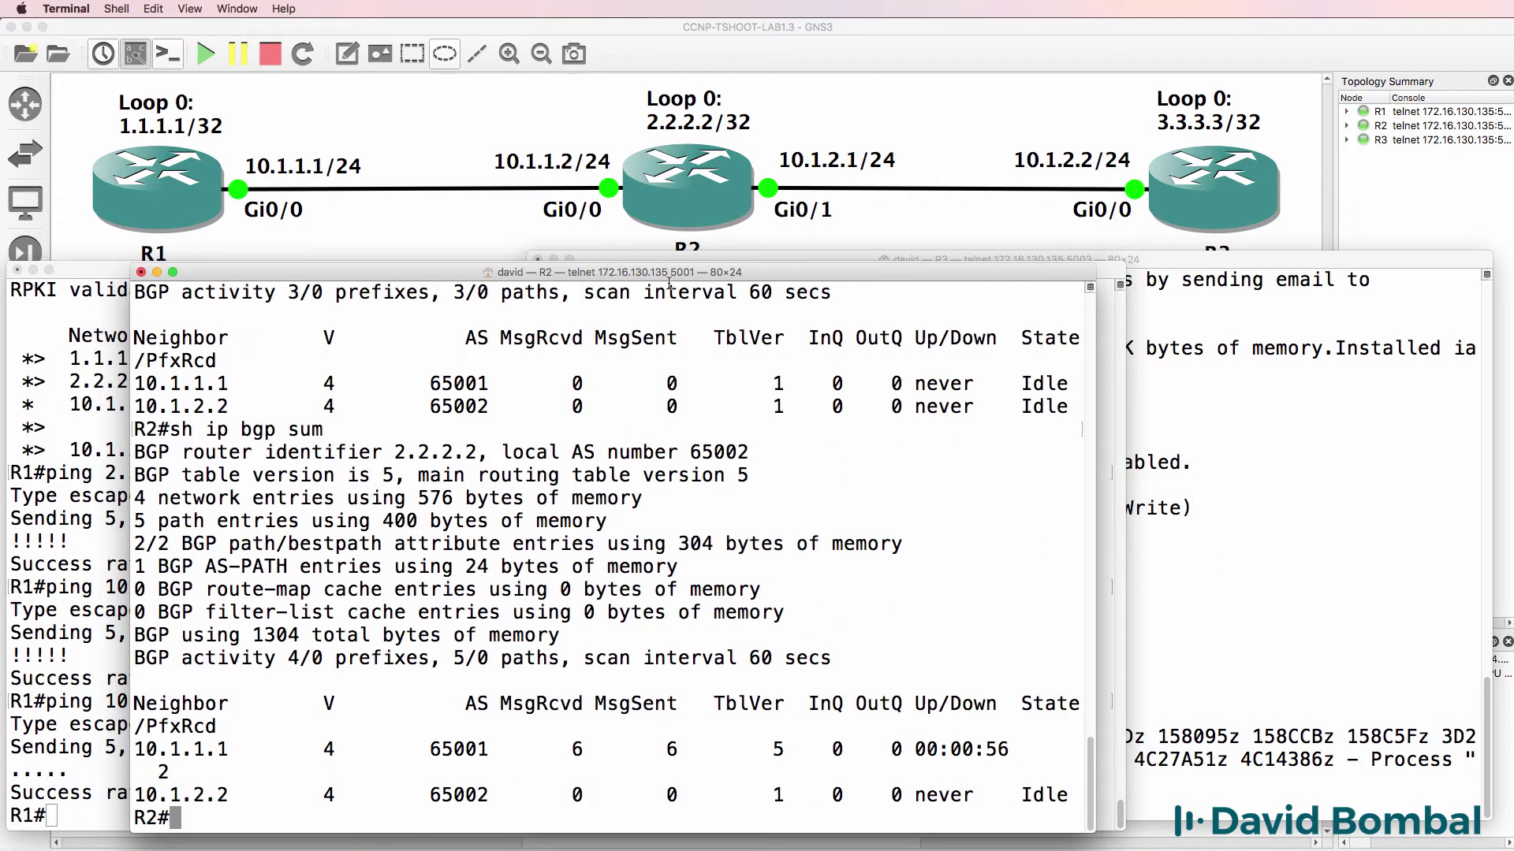
pyautogui.moveTo(1097, 379); pyautogui.dragTo(1260, 380)
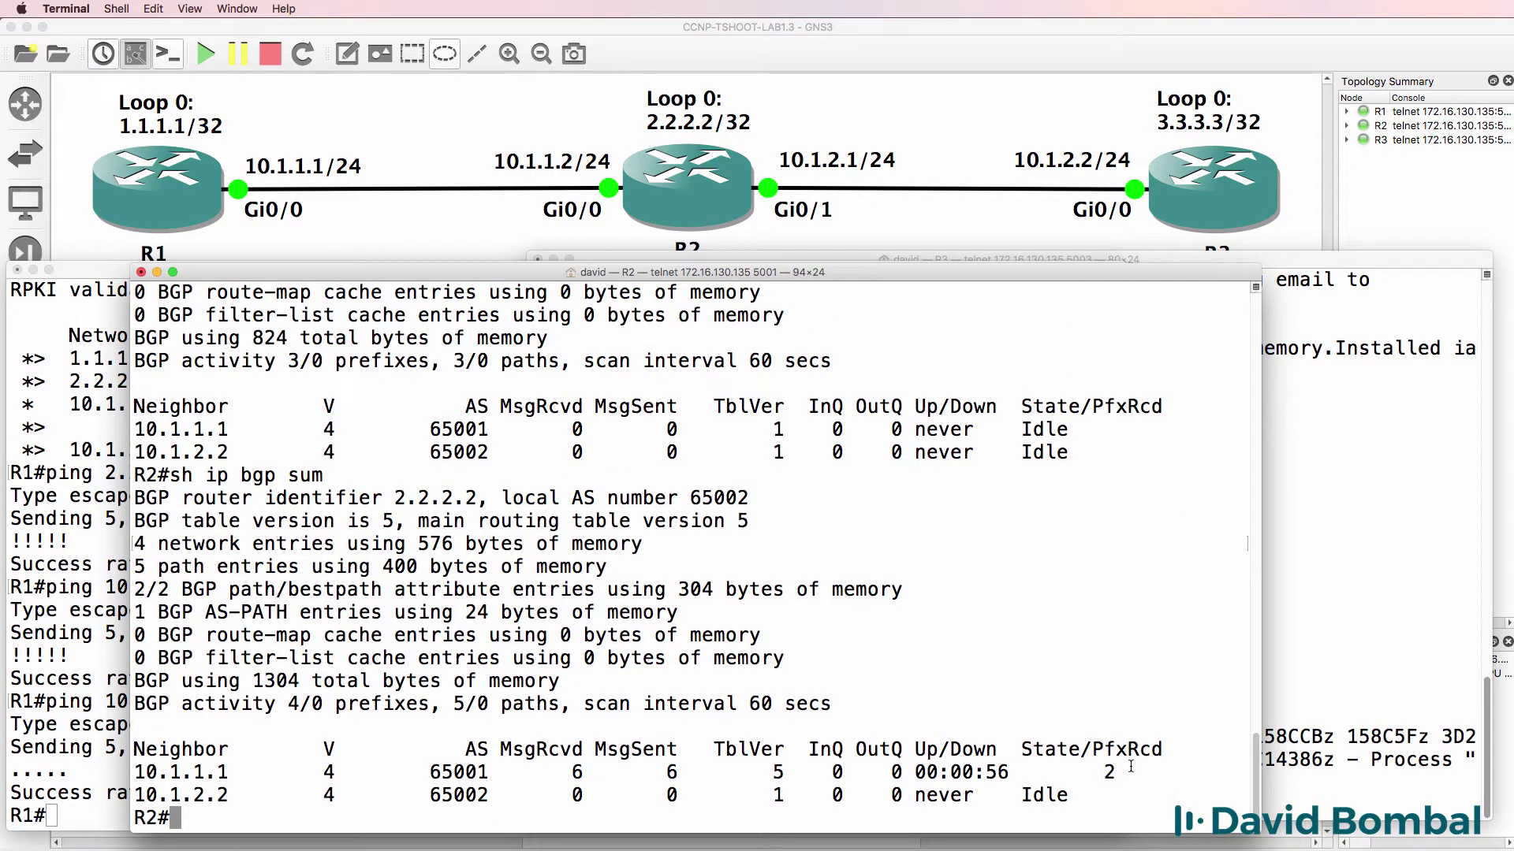
pyautogui.moveTo(1130, 766); pyautogui.dragTo(117, 776)
pyautogui.moveTo(1073, 794); pyautogui.dragTo(998, 792)
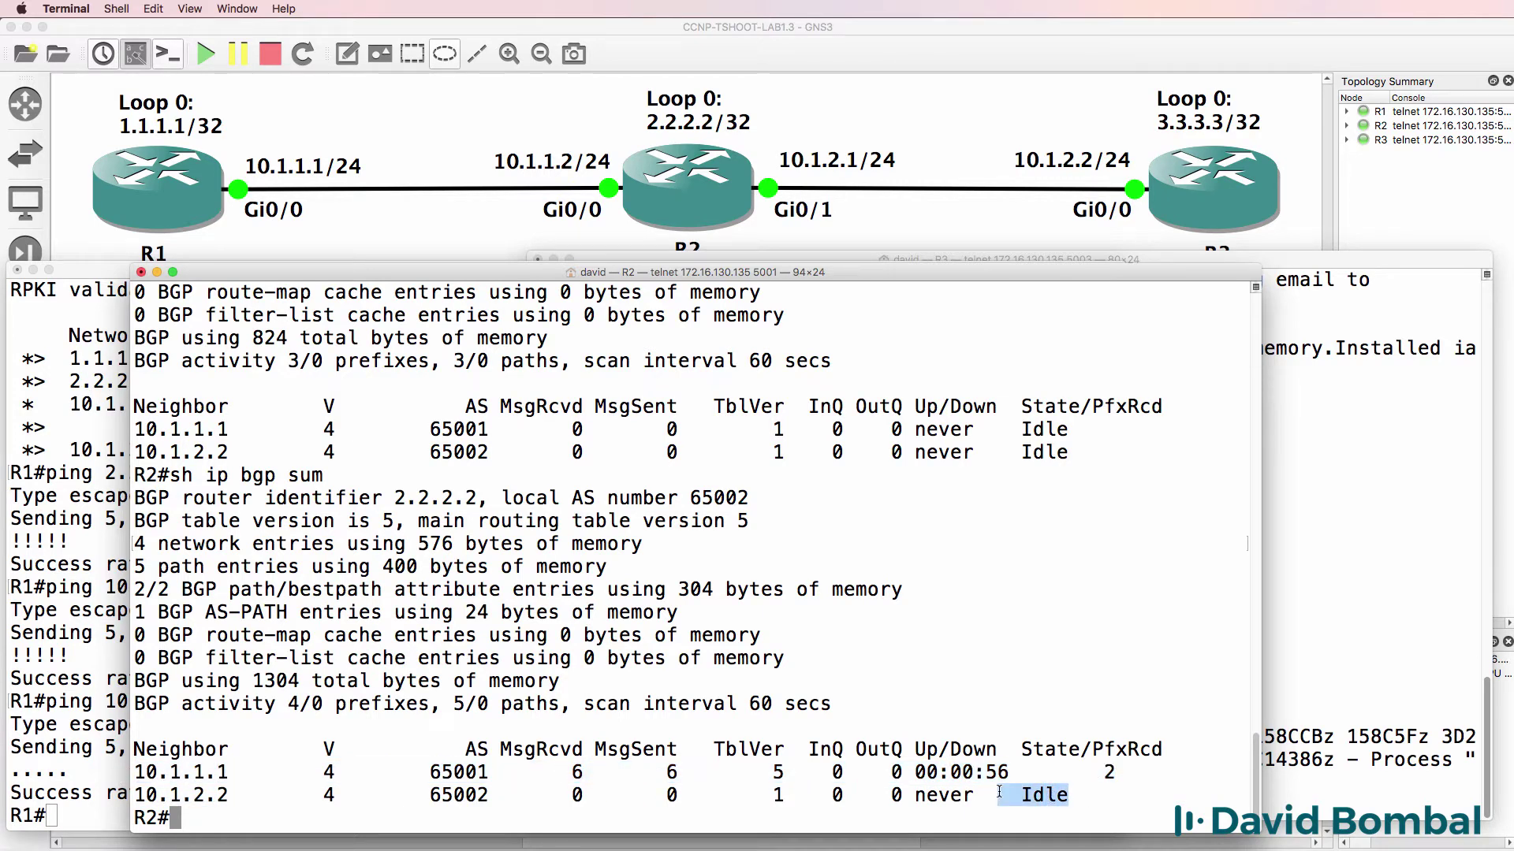
# Ping 10.1.2.2 from R2 at 100 percent, then recheck the summary showing it still Idle
pyautogui.write('p')
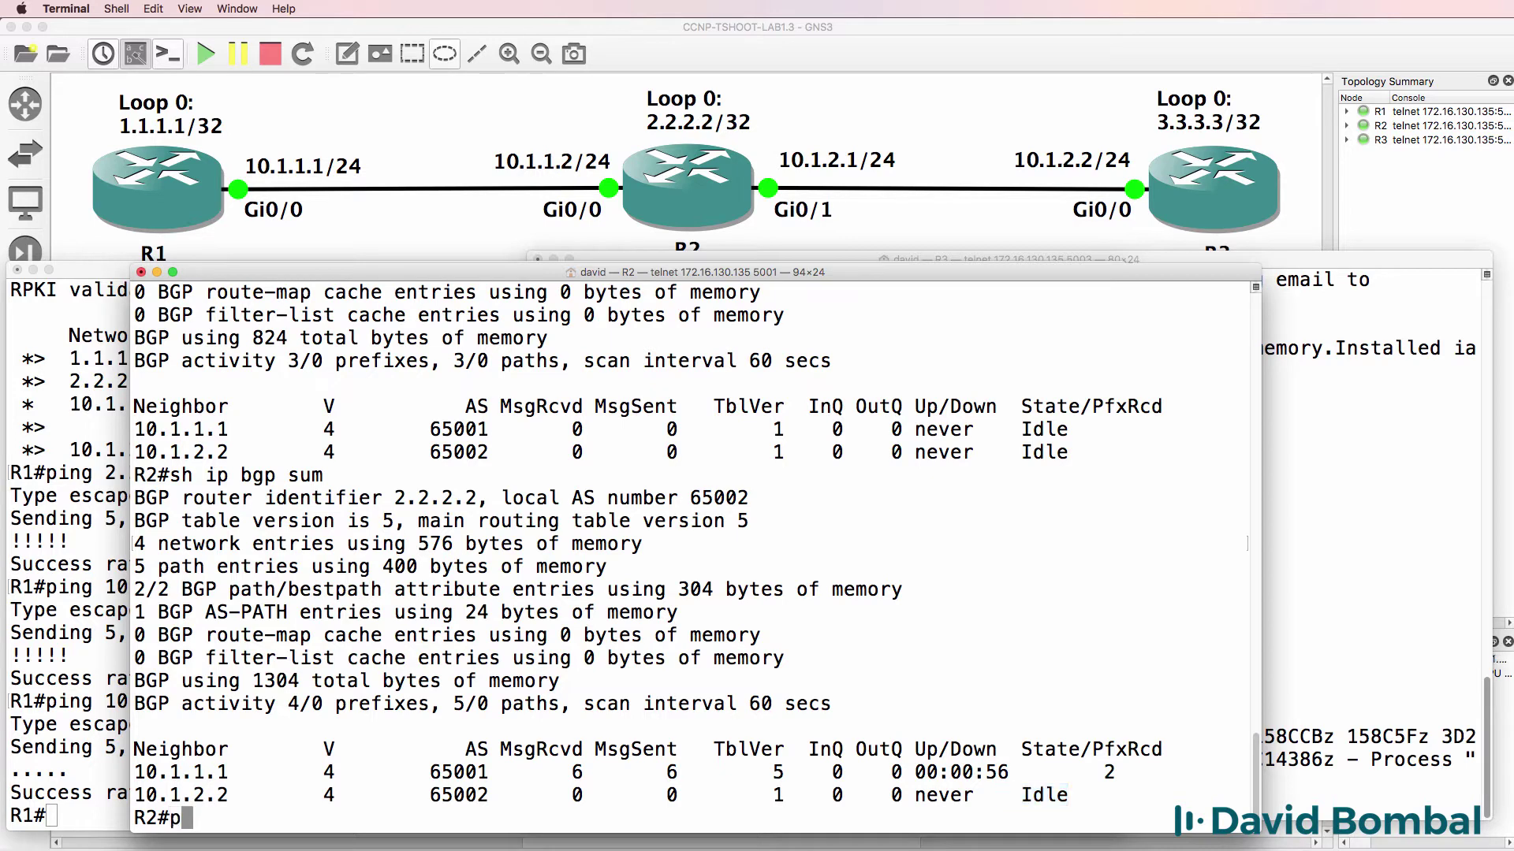
pyautogui.write('ing 10.1.2.2')
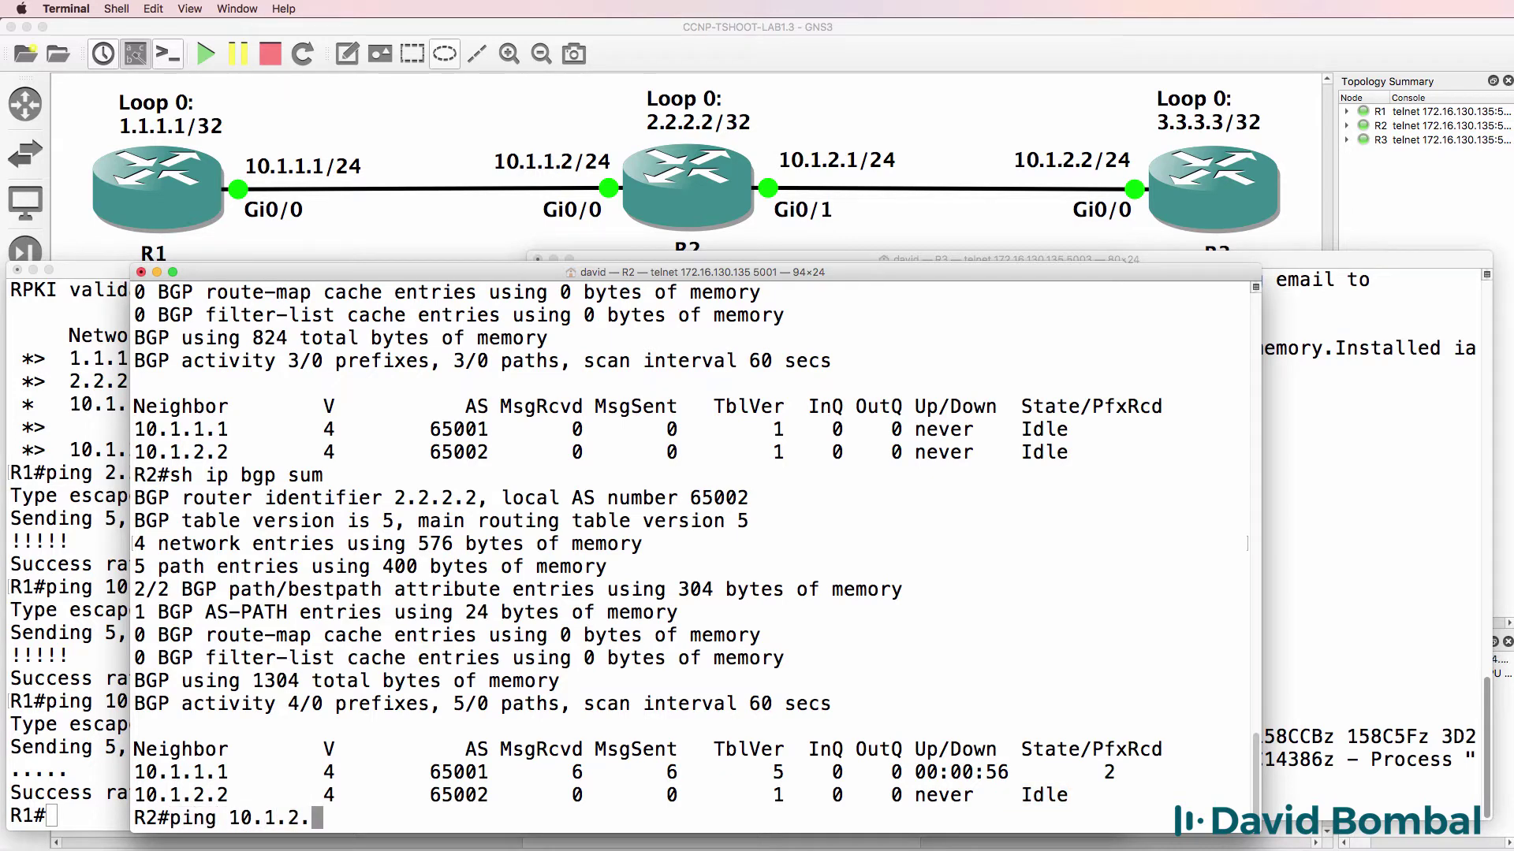
pyautogui.press('Return')
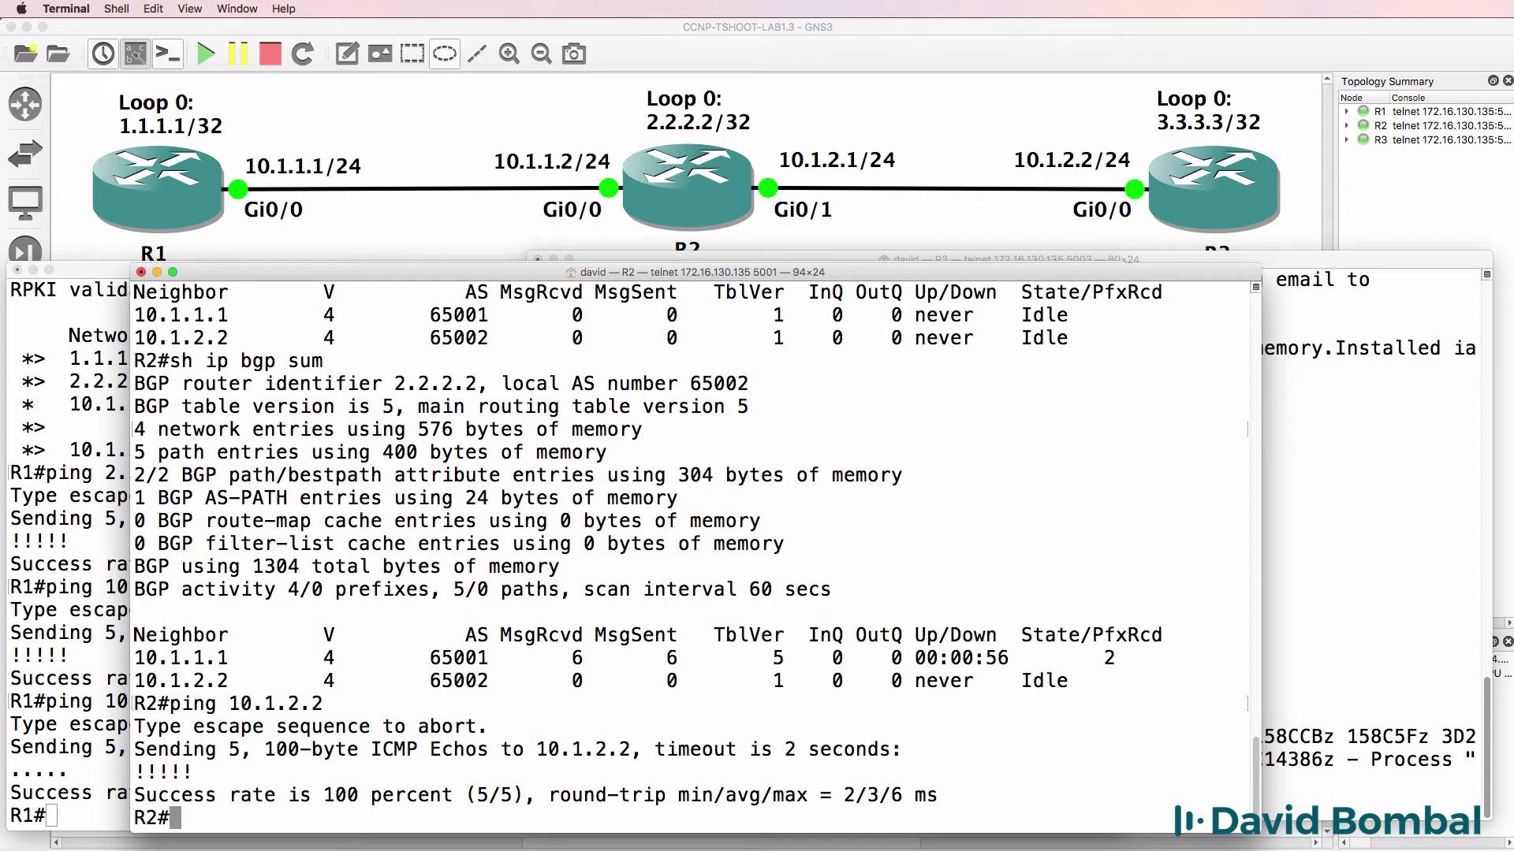
pyautogui.press('Up')
pyautogui.press('Up')
pyautogui.press('Return')
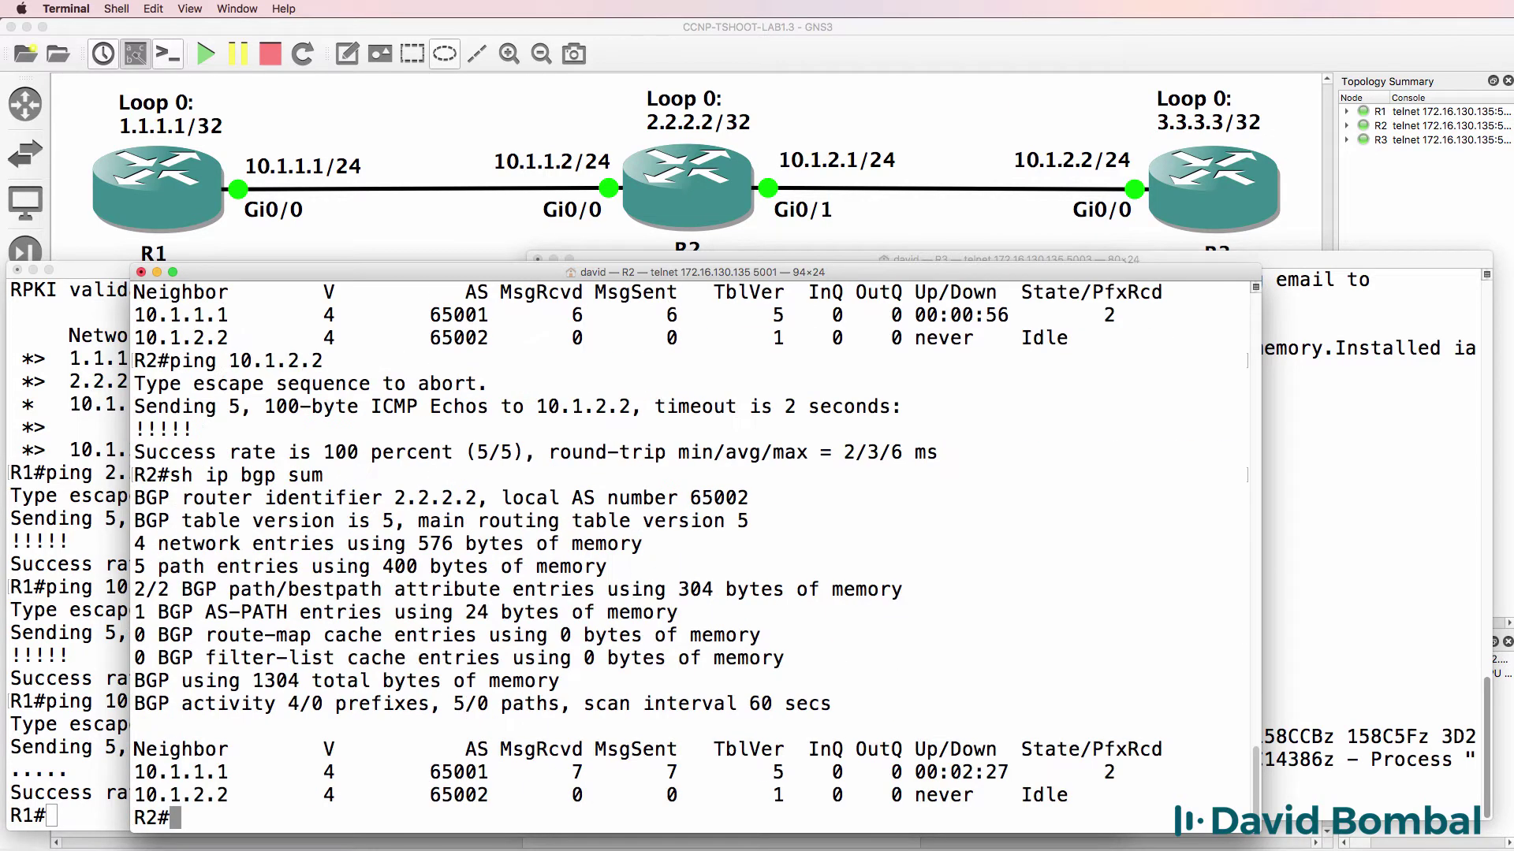
pyautogui.moveTo(891, 795); pyautogui.dragTo(1278, 796)
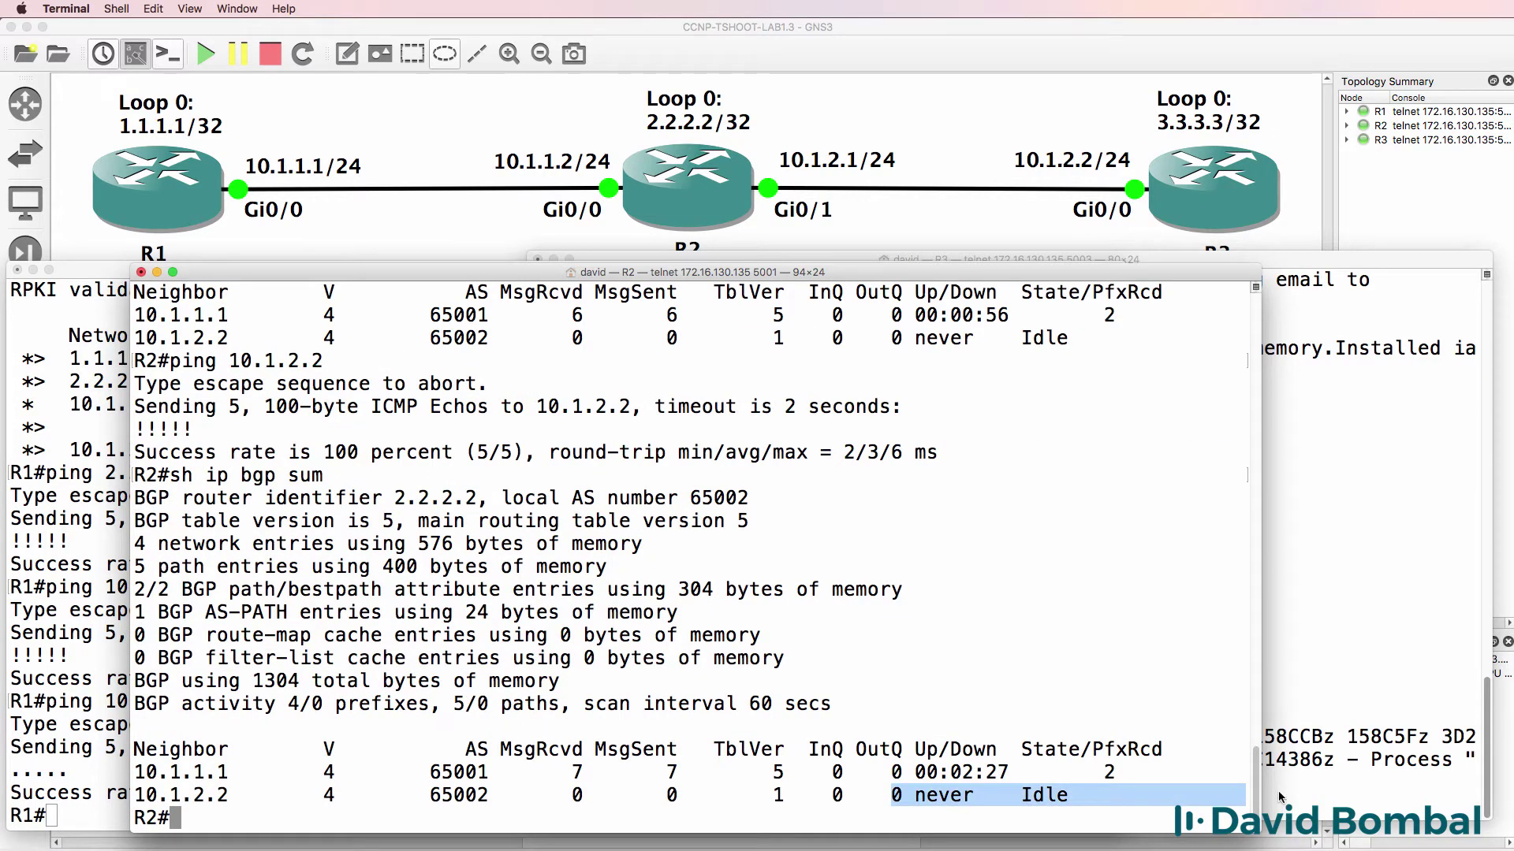
# List R2's logging configuration and highlight the no logging console line
pyautogui.write('conf t')
pyautogui.press('Return')
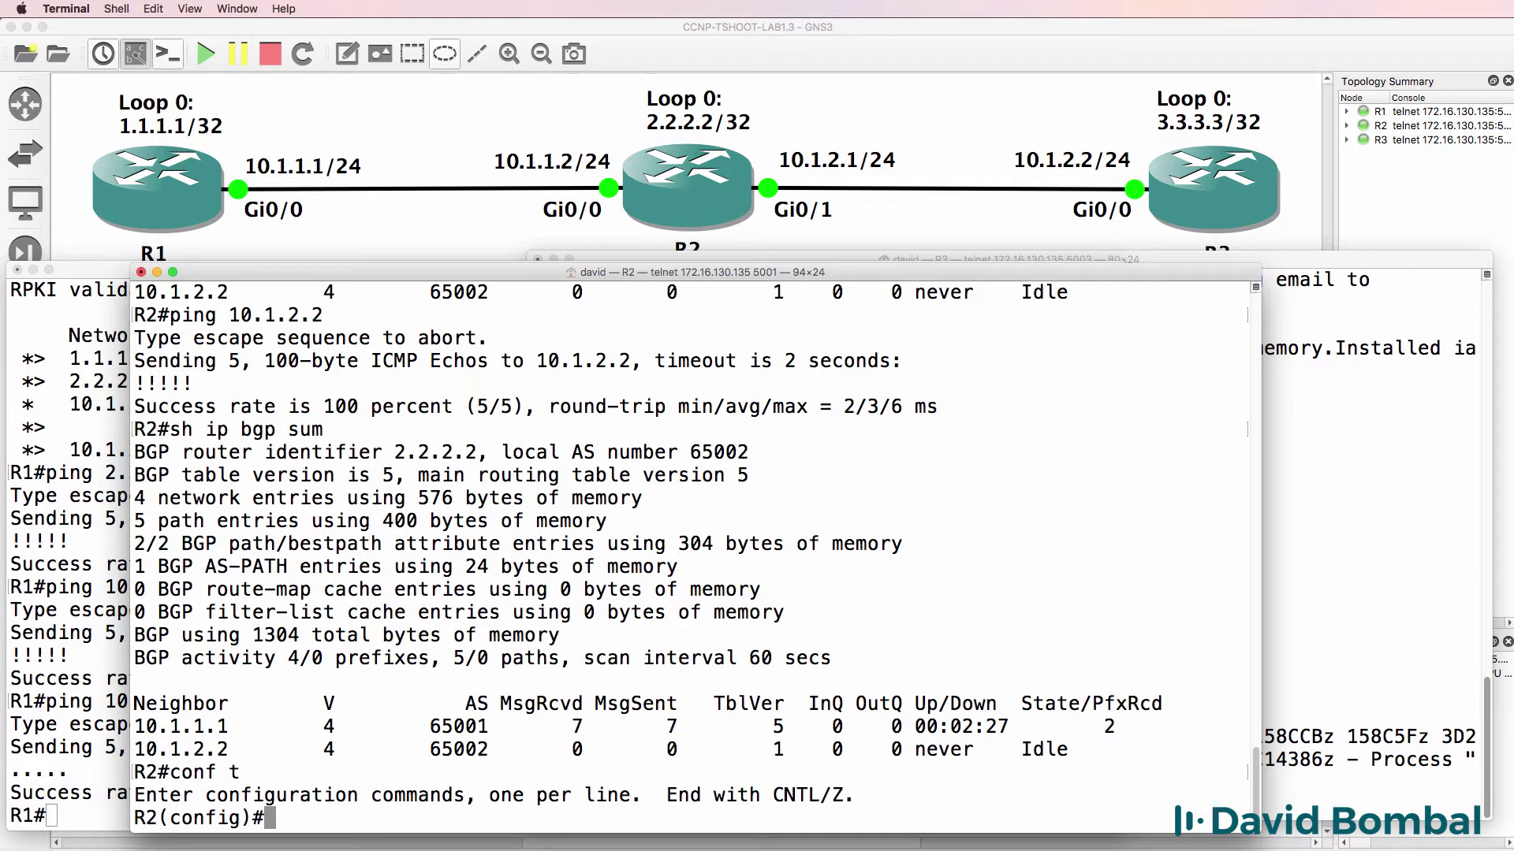
pyautogui.write('loo')
pyautogui.press('BackSpace')
pyautogui.press('BackSpace')
pyautogui.press('BackSpace')
pyautogui.write('o')
pyautogui.press('BackSpace')
pyautogui.write('do sh run | ')
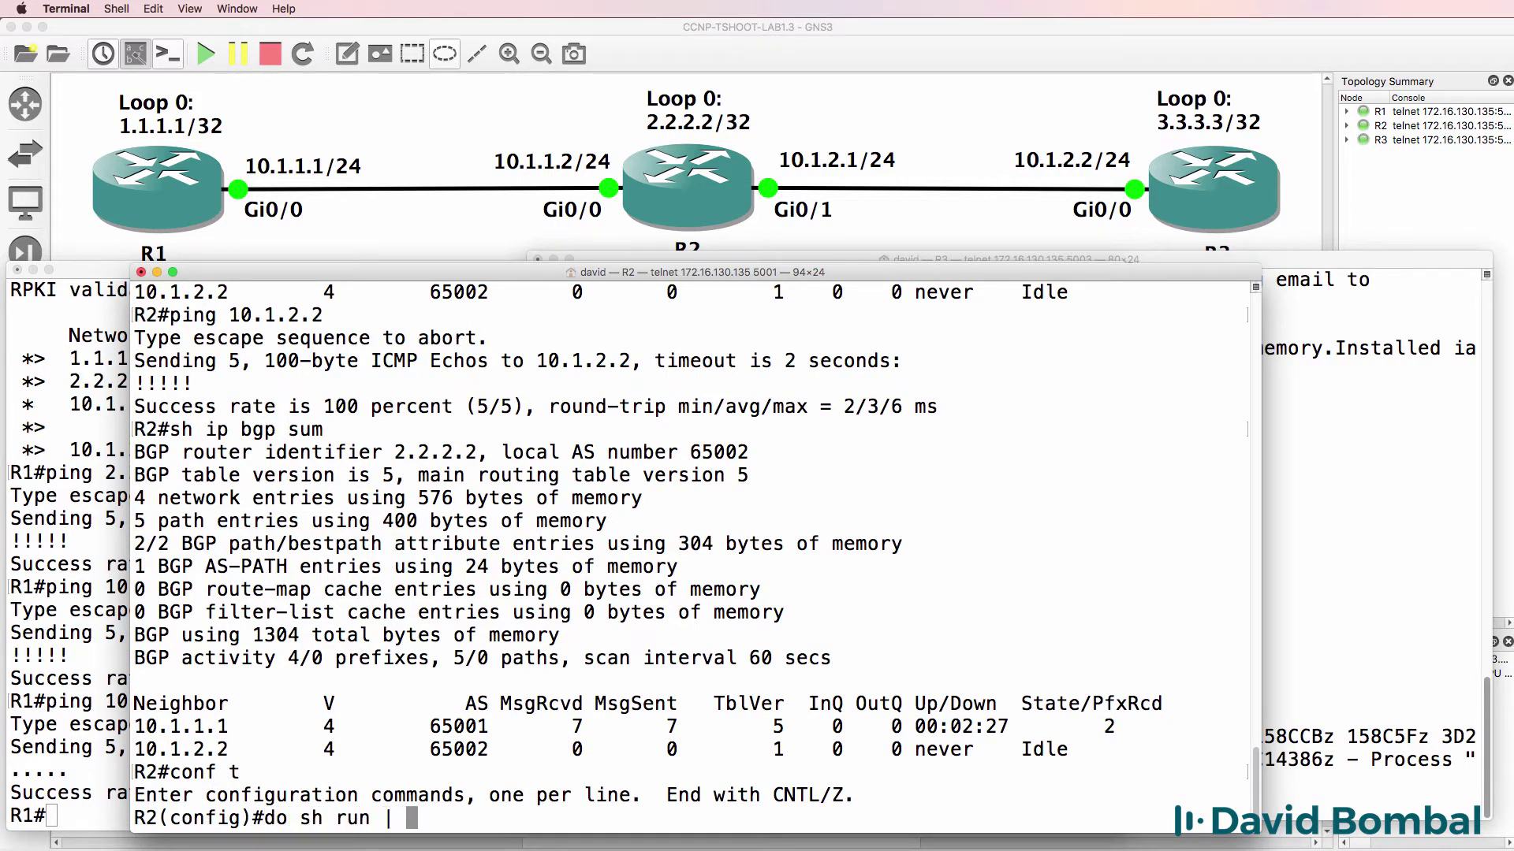
pyautogui.write('i logg')
pyautogui.press('Return')
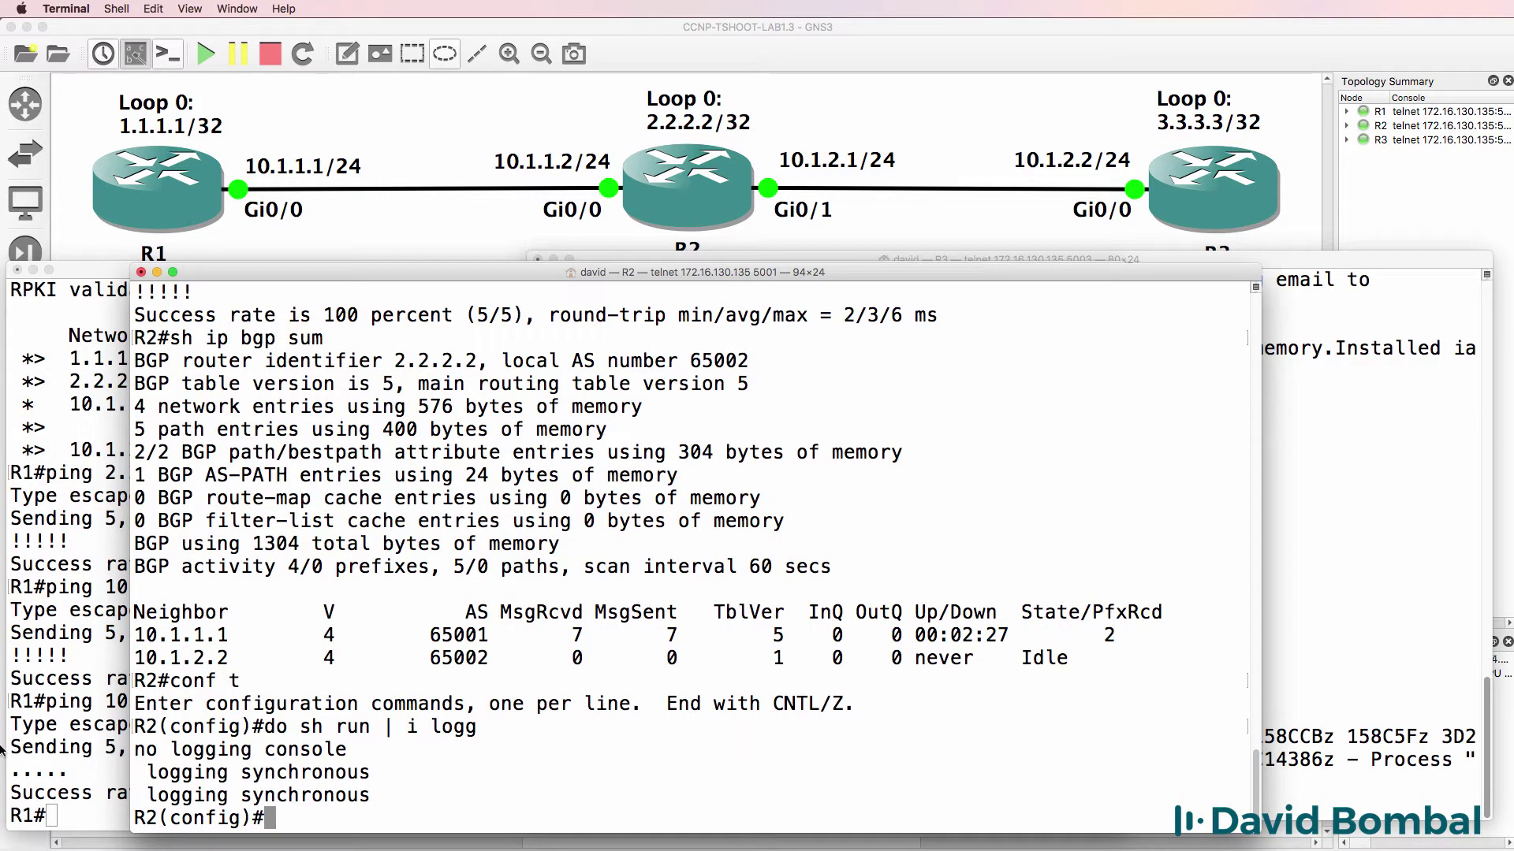
pyautogui.moveTo(399, 757); pyautogui.dragTo(35, 760)
# Enable logging console on R2 and exit configuration mode
pyautogui.write('logg')
pyautogui.press('Tab')
pyautogui.write('con')
pyautogui.press('Tab')
pyautogui.press('Return')
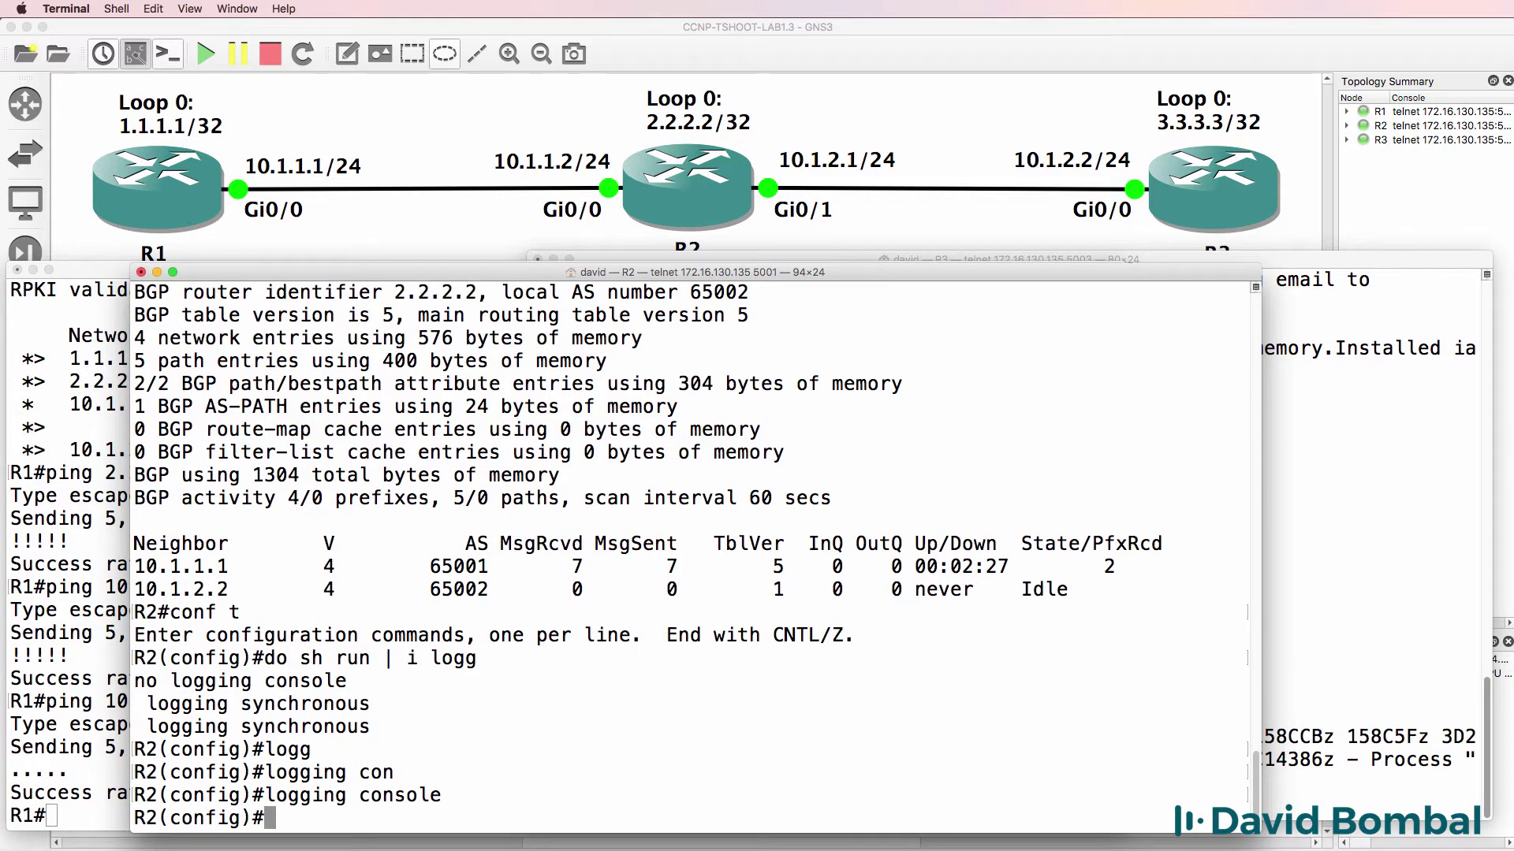
pyautogui.write('end')
pyautogui.press('Return')
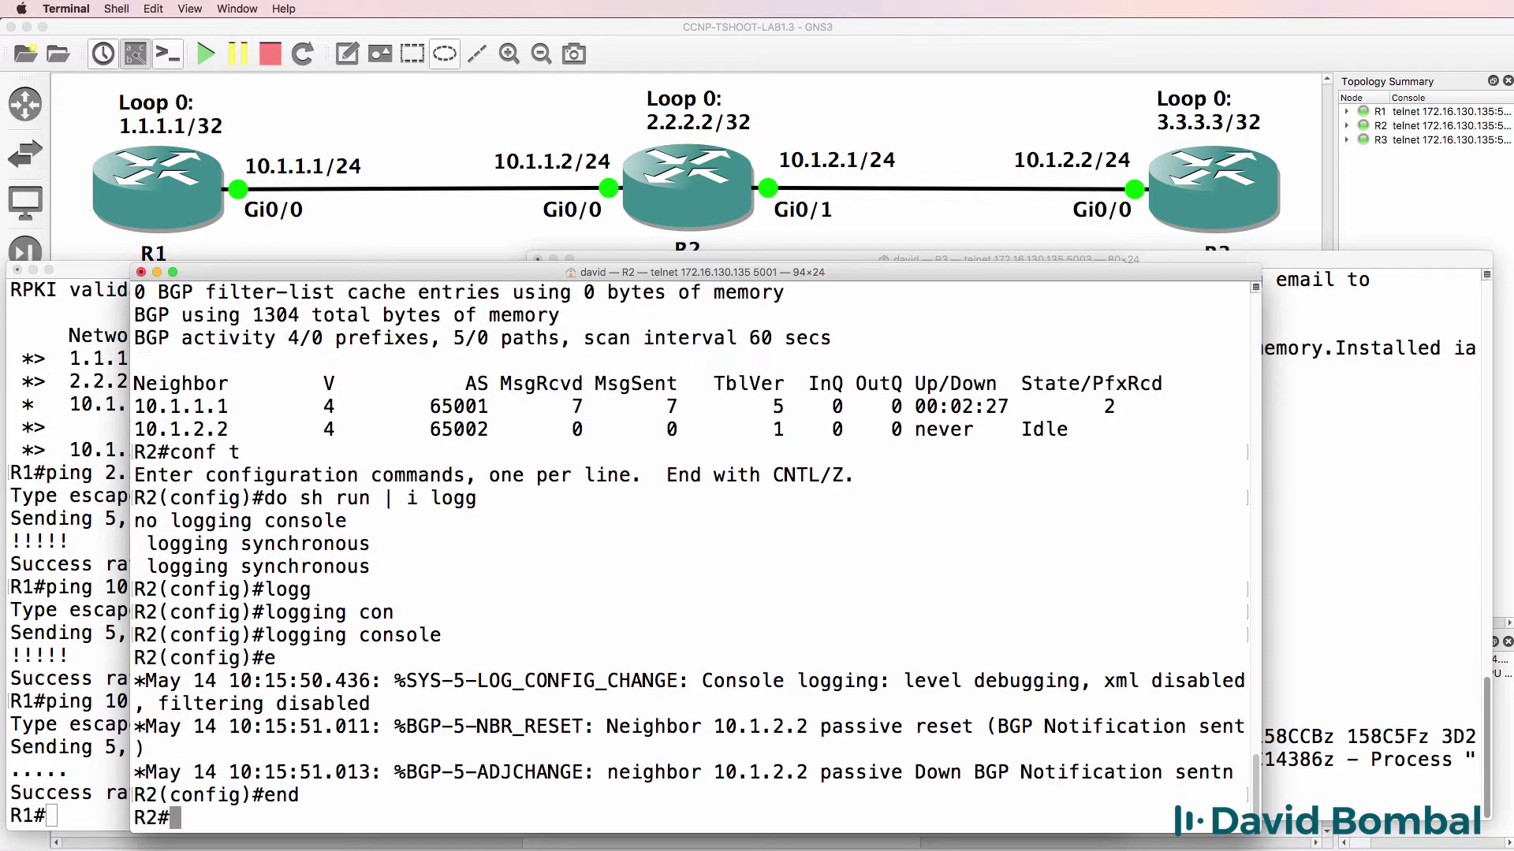
# Highlight the BGP notifications to 10.1.2.2 citing peer in wrong AS and the FDEB value
pyautogui.moveTo(610, 609); pyautogui.dragTo(700, 678)
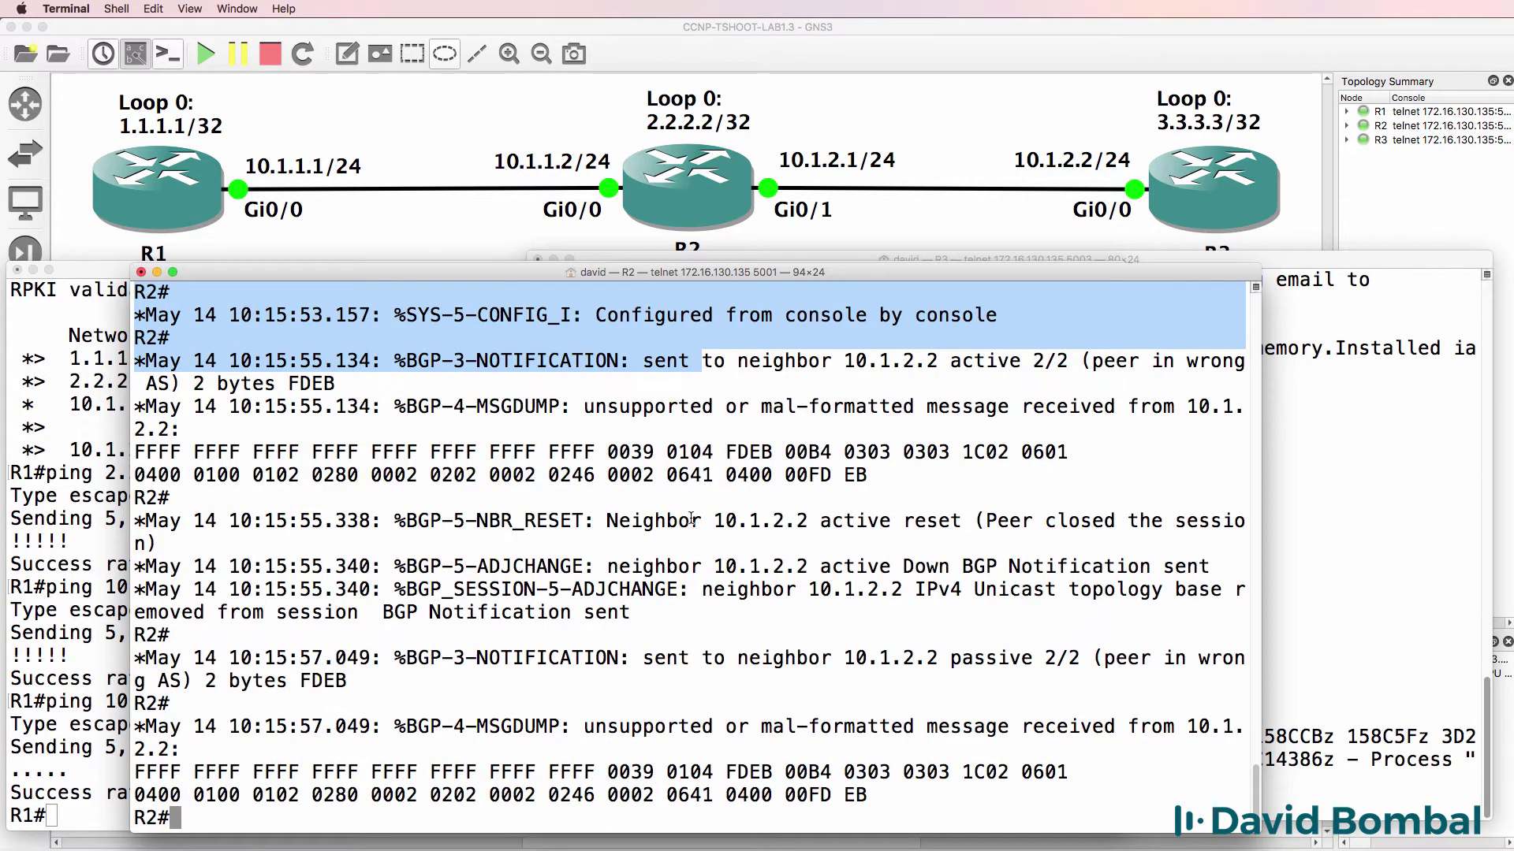
pyautogui.moveTo(607, 520); pyautogui.dragTo(993, 479)
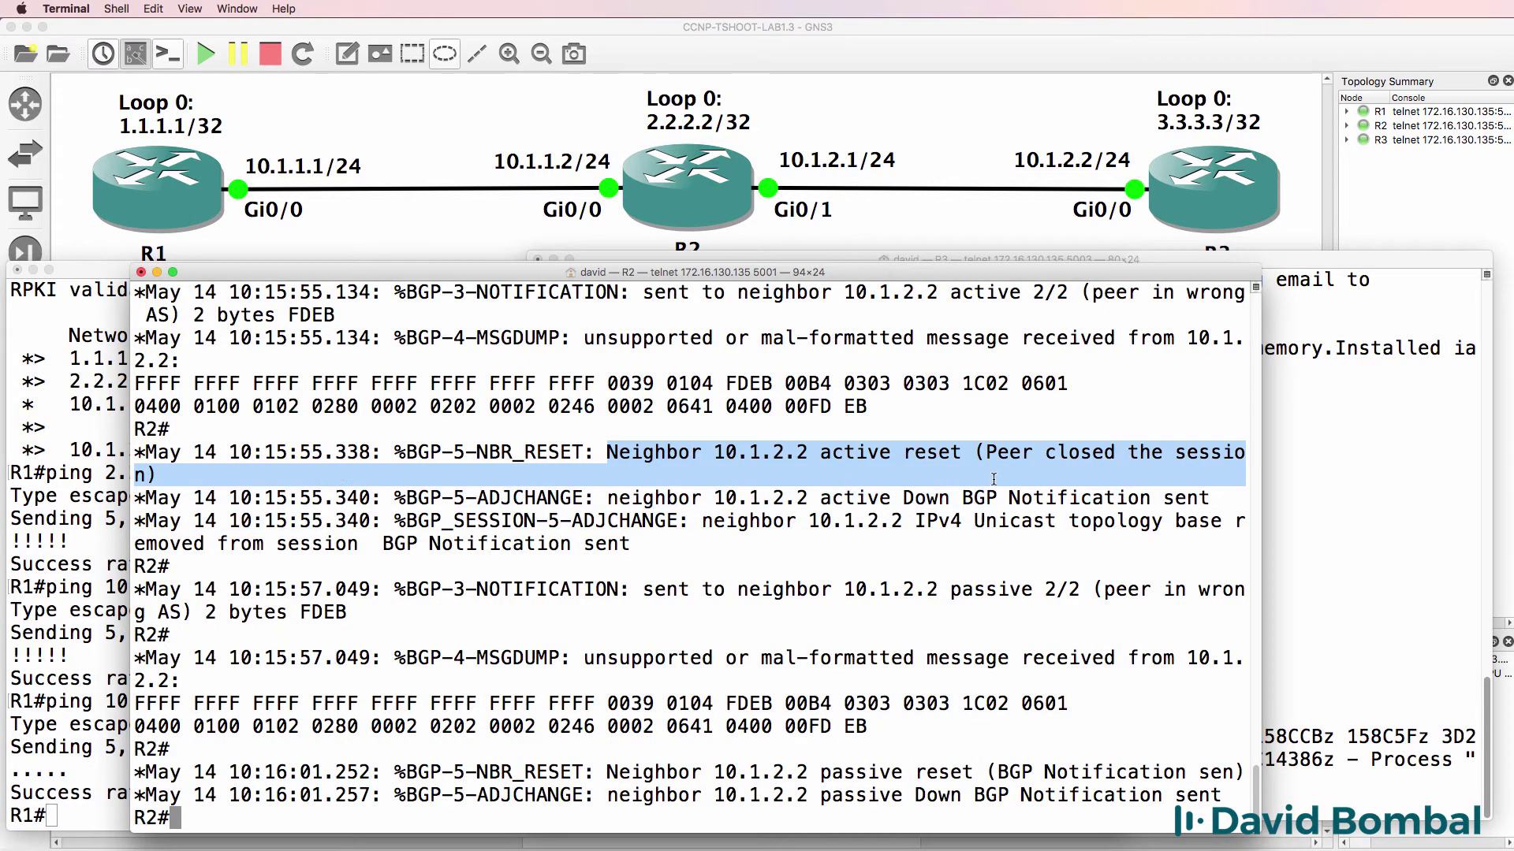
pyautogui.scroll(3, 994, 479)
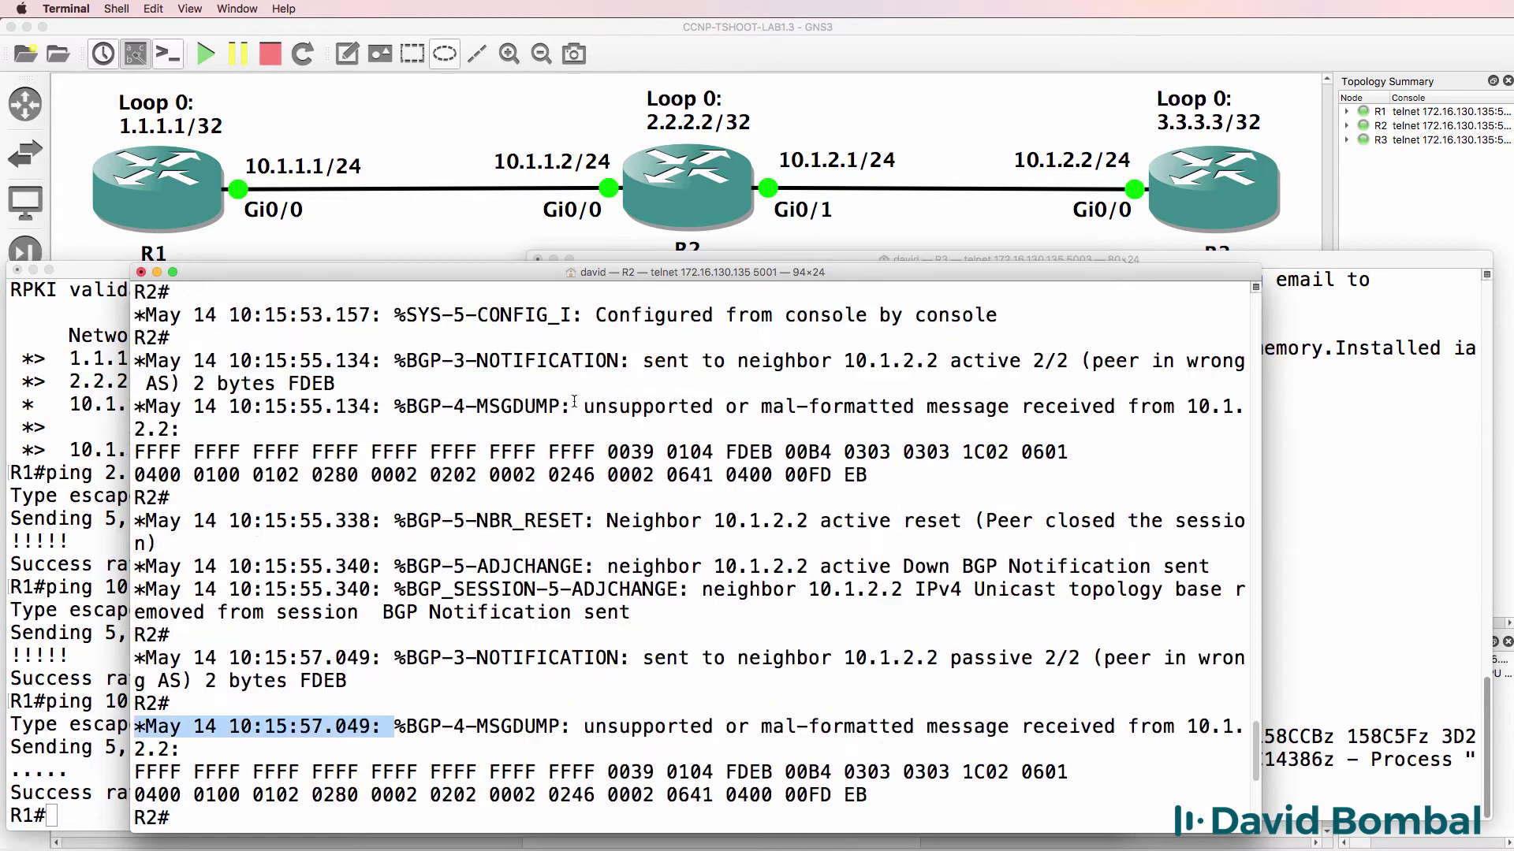
pyautogui.click(396, 406)
pyautogui.moveTo(397, 406); pyautogui.dragTo(712, 424)
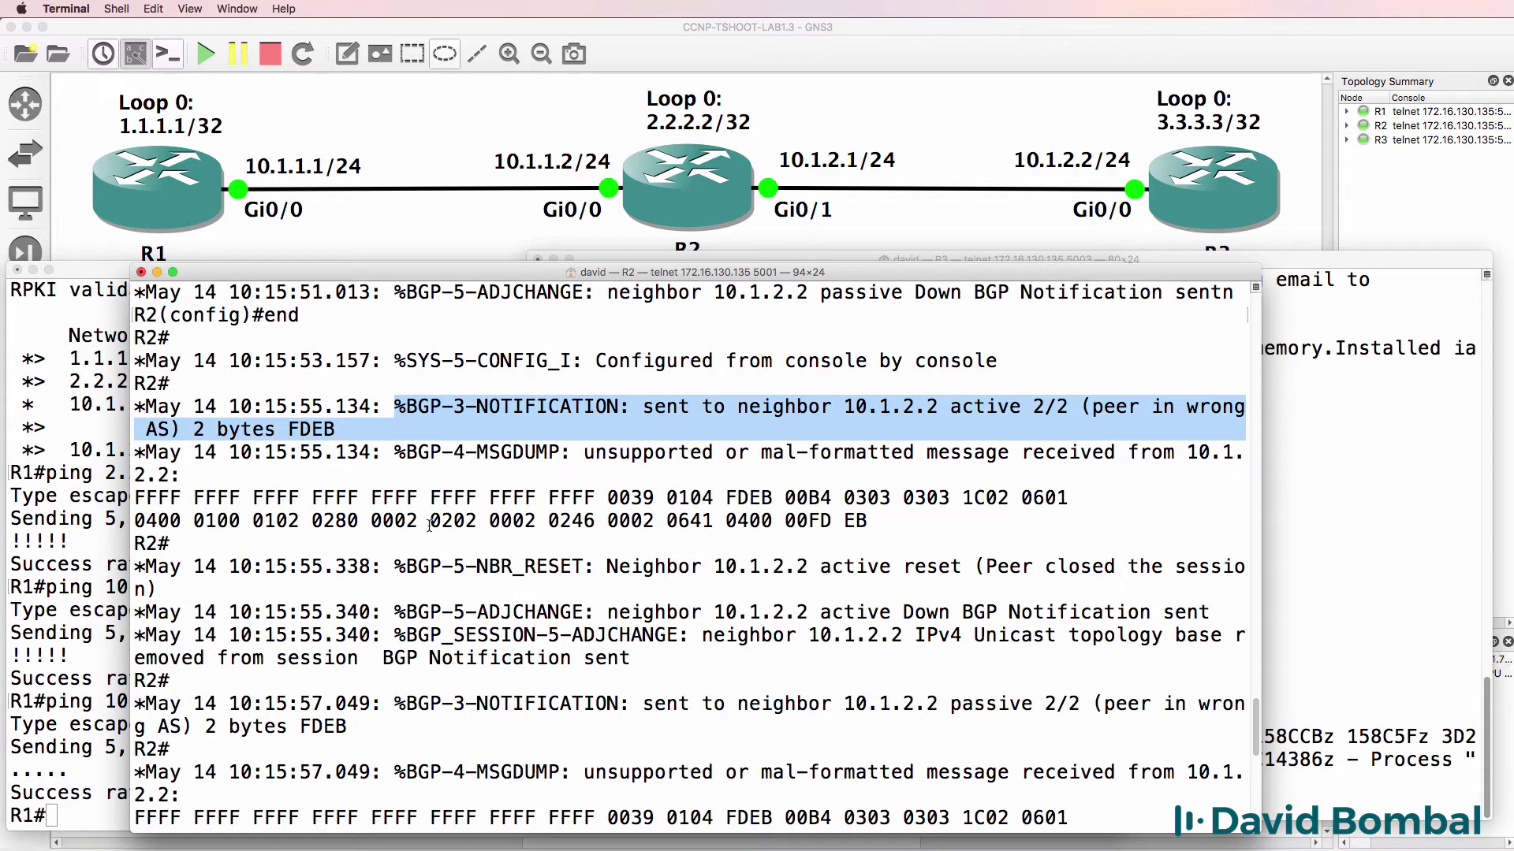
pyautogui.scroll(-3, 552, 654)
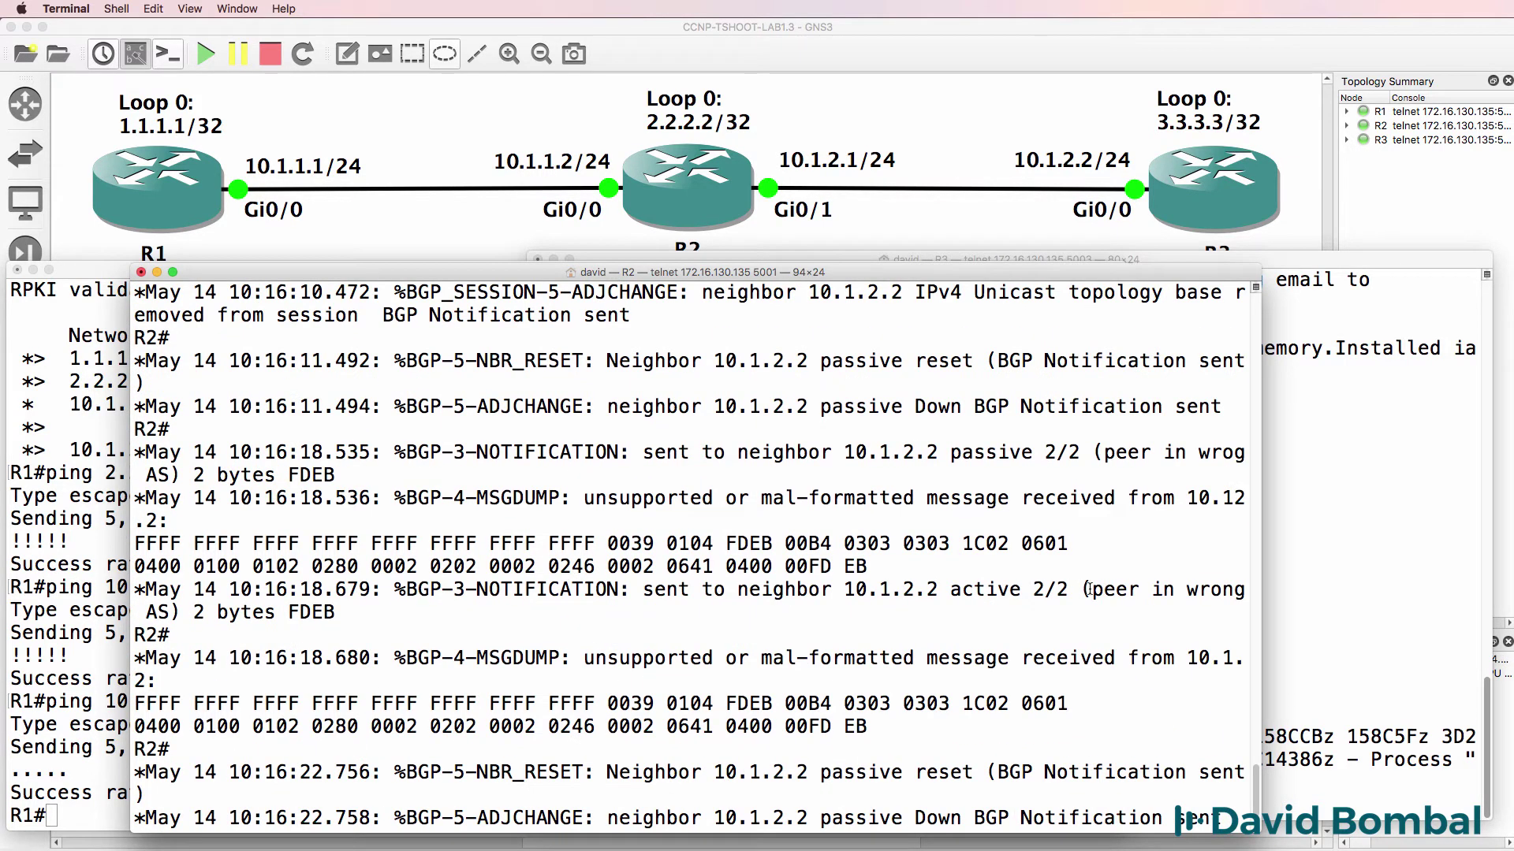
pyautogui.moveTo(1092, 589); pyautogui.dragTo(290, 656)
pyautogui.moveTo(355, 613); pyautogui.dragTo(285, 613)
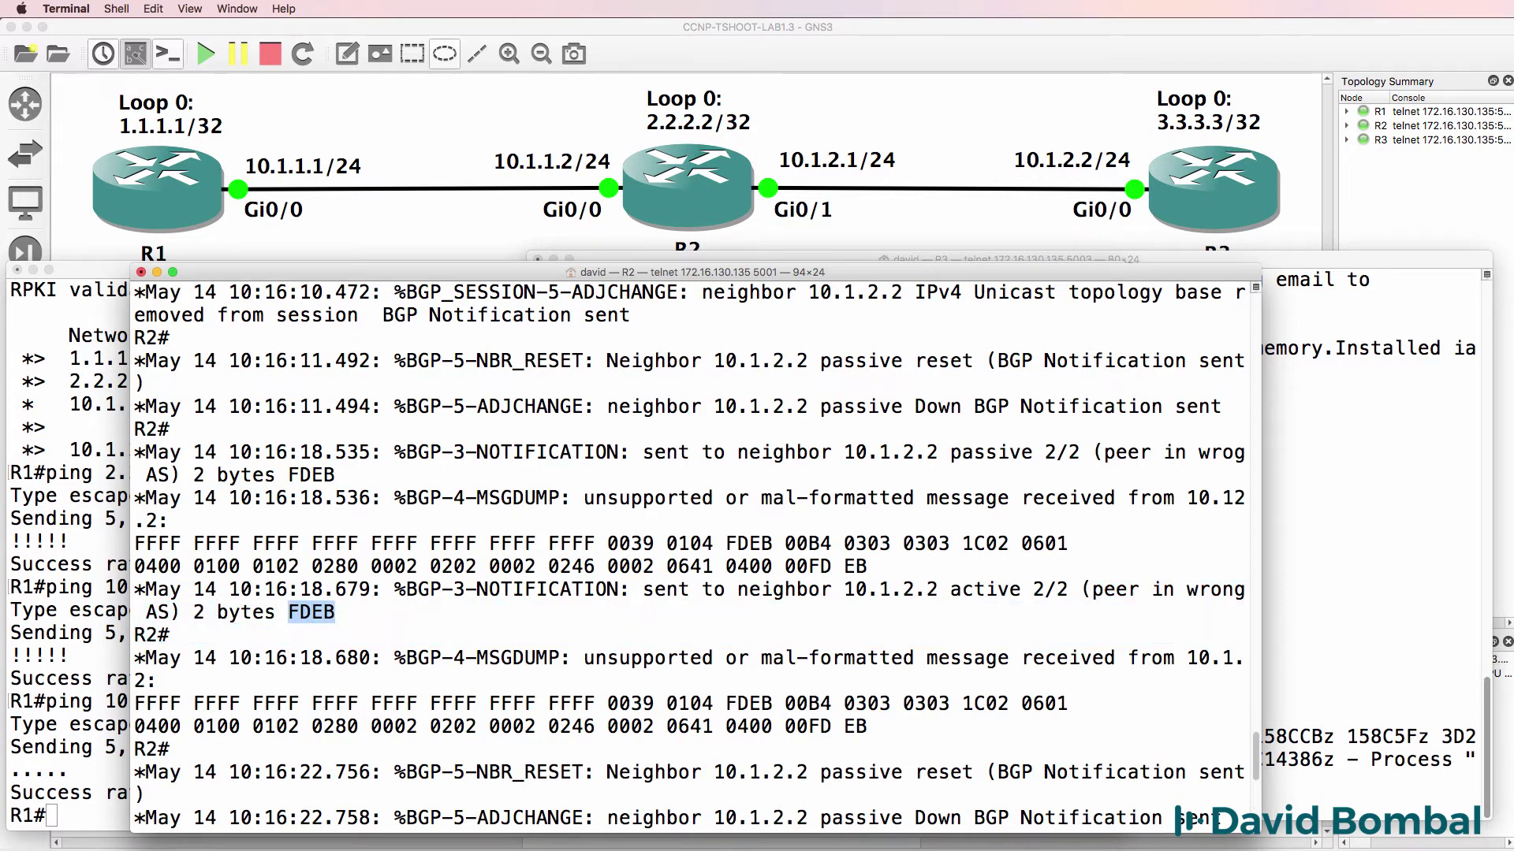
# Copy FDEB into Calculator, convert it from hex to decimal 65003, and return to R2's console
pyautogui.rightClick(313, 619)
pyautogui.click(347, 697)
pyautogui.press('super+Tab')
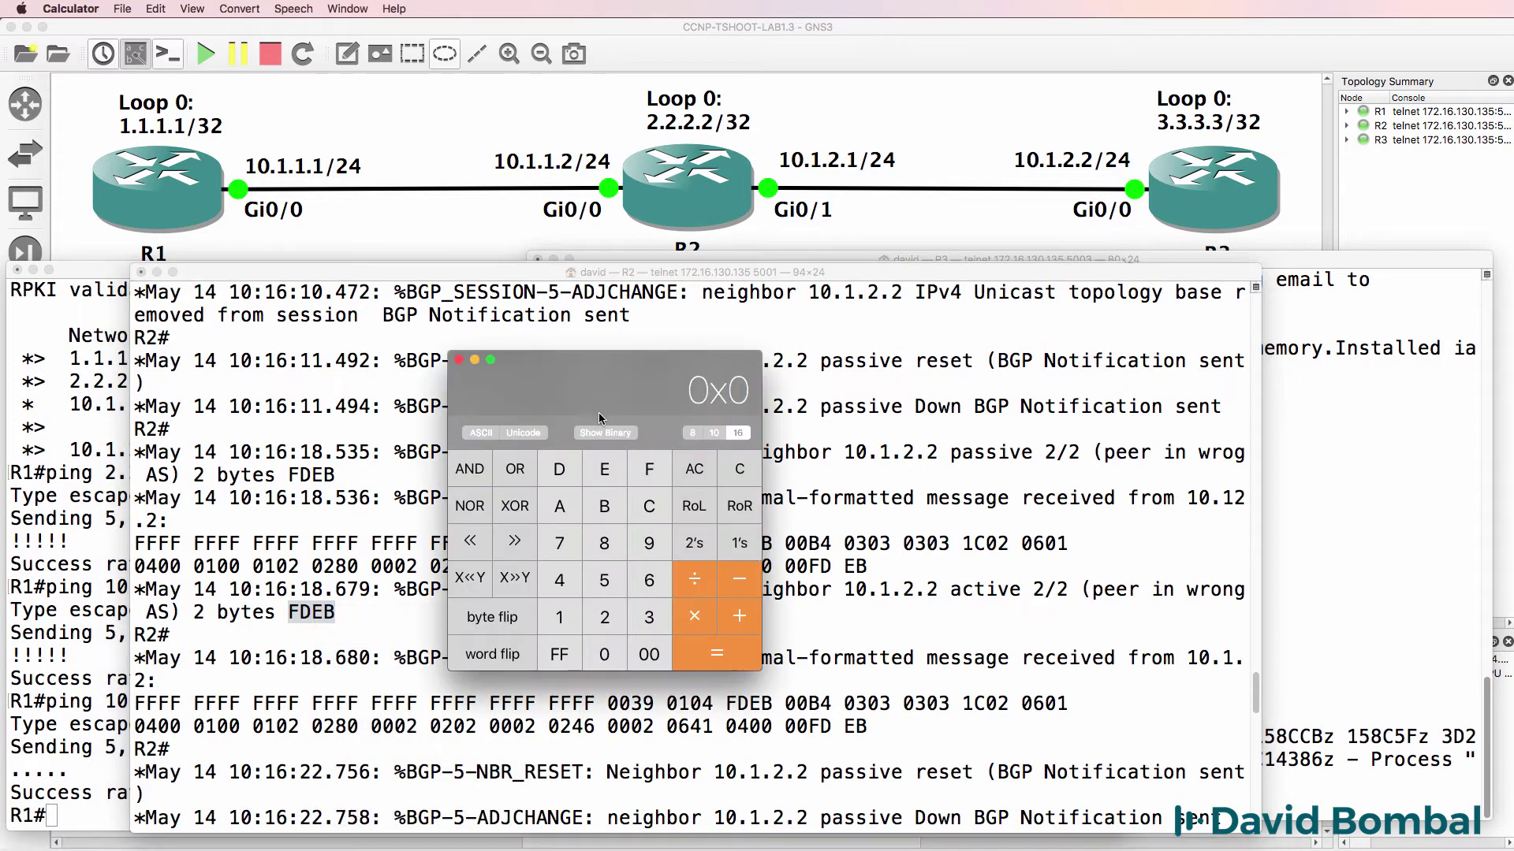
pyautogui.press('super+v')
pyautogui.click(714, 433)
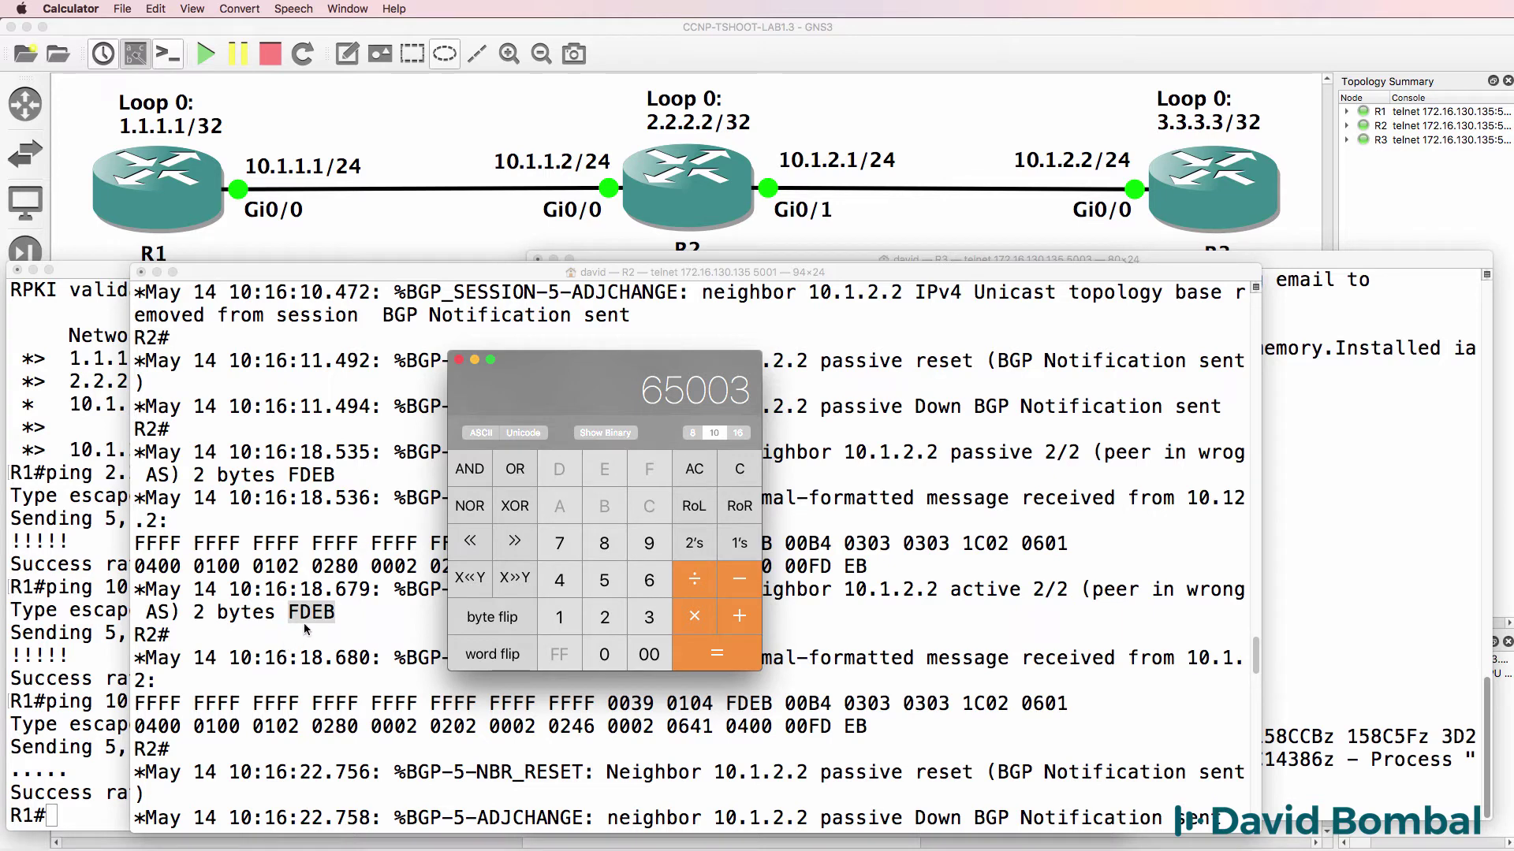
pyautogui.click(735, 434)
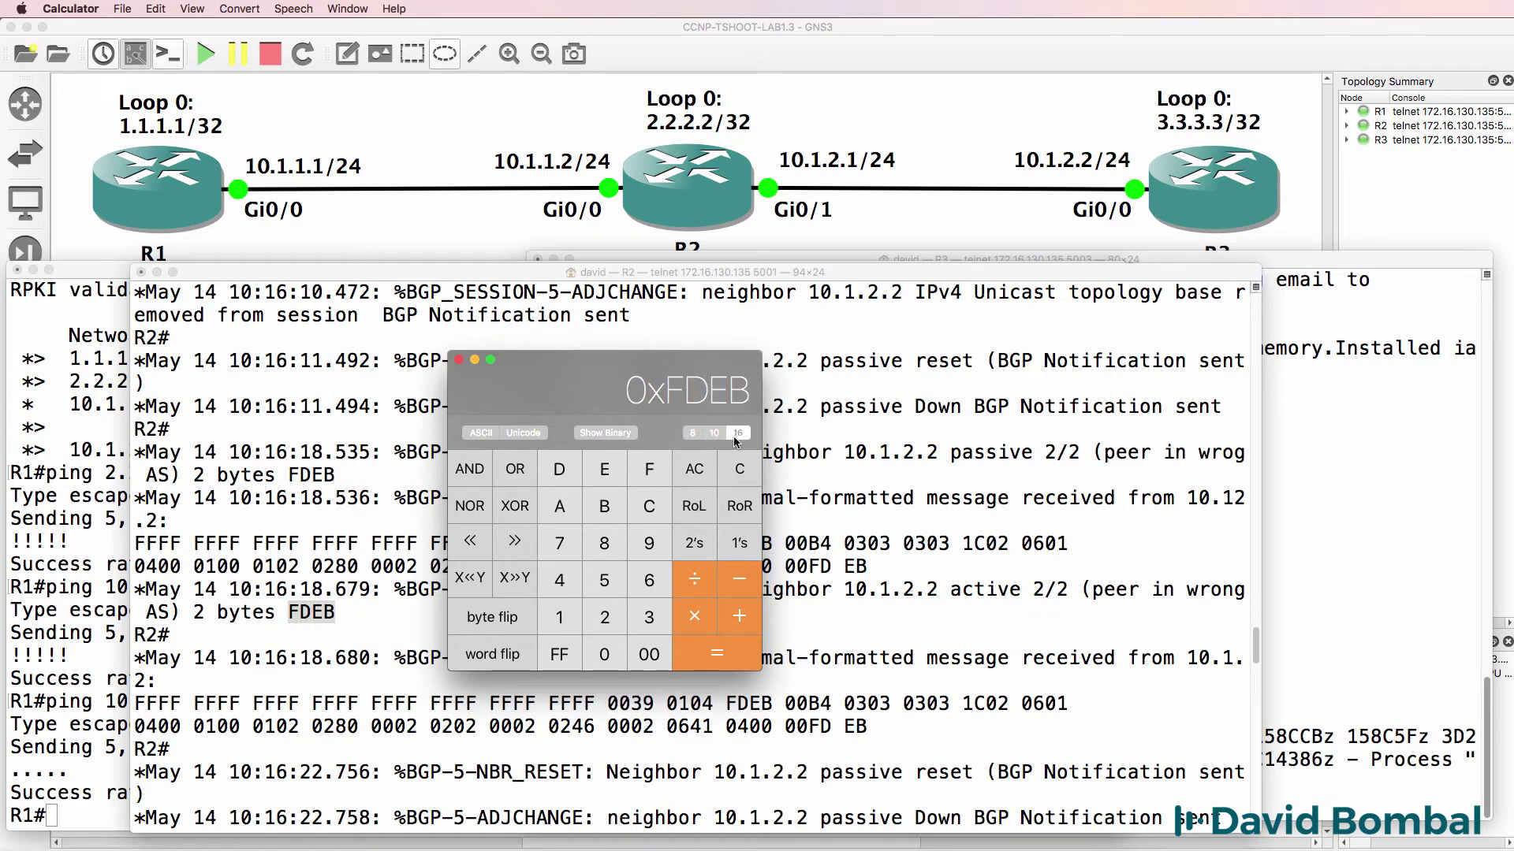
pyautogui.click(716, 434)
pyautogui.click(1247, 794)
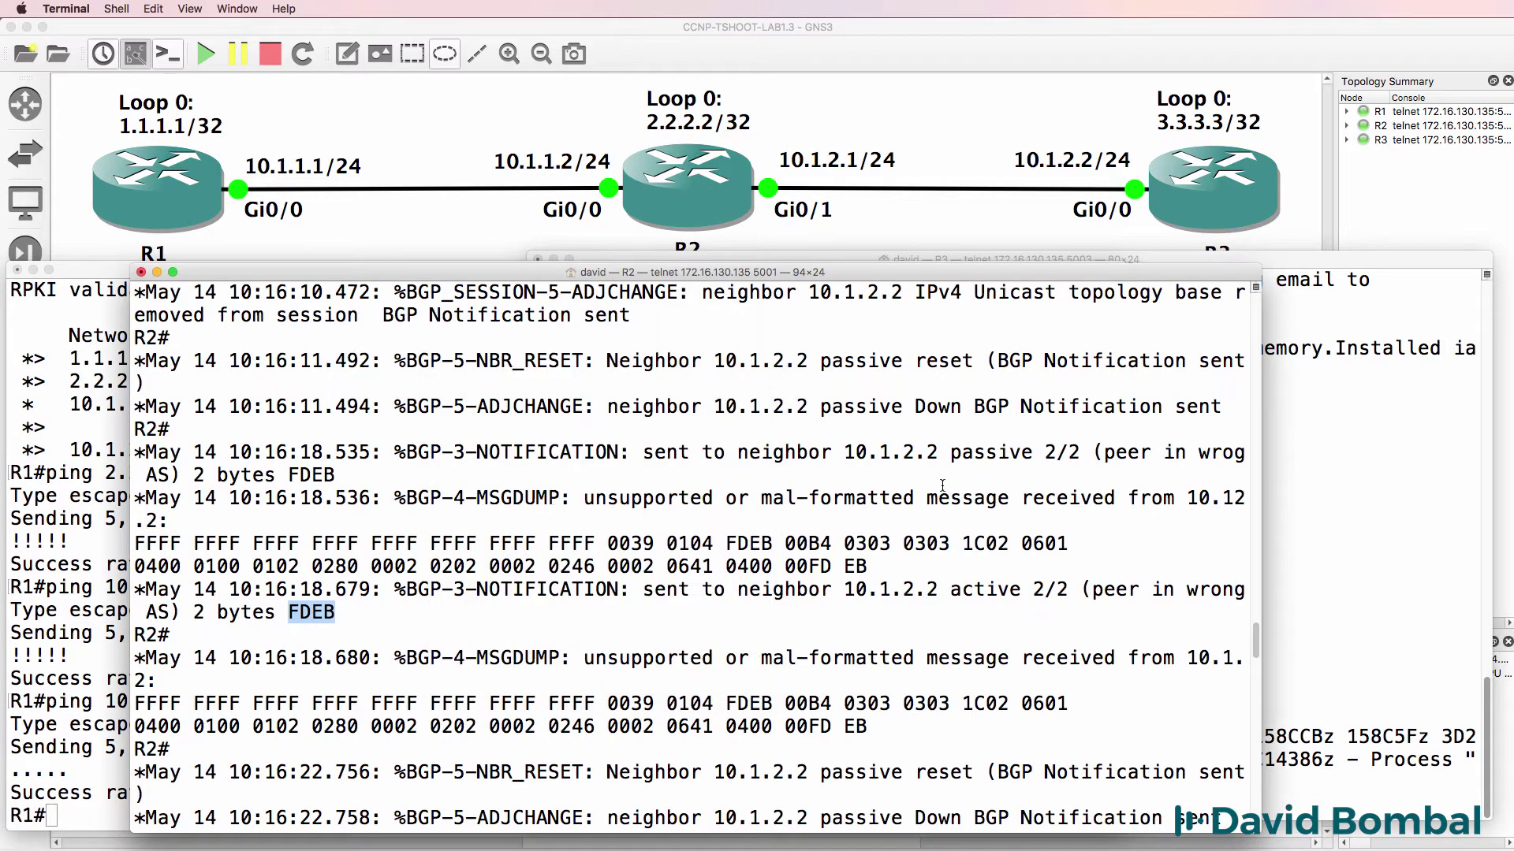
# Show R2's BGP summary, highlighting neighbor 10.1.2.2's AS 65002 (Idle), then switch to R3's console
pyautogui.press('Return')
pyautogui.press('Return')
pyautogui.press('Return')
pyautogui.write('sh ip ')
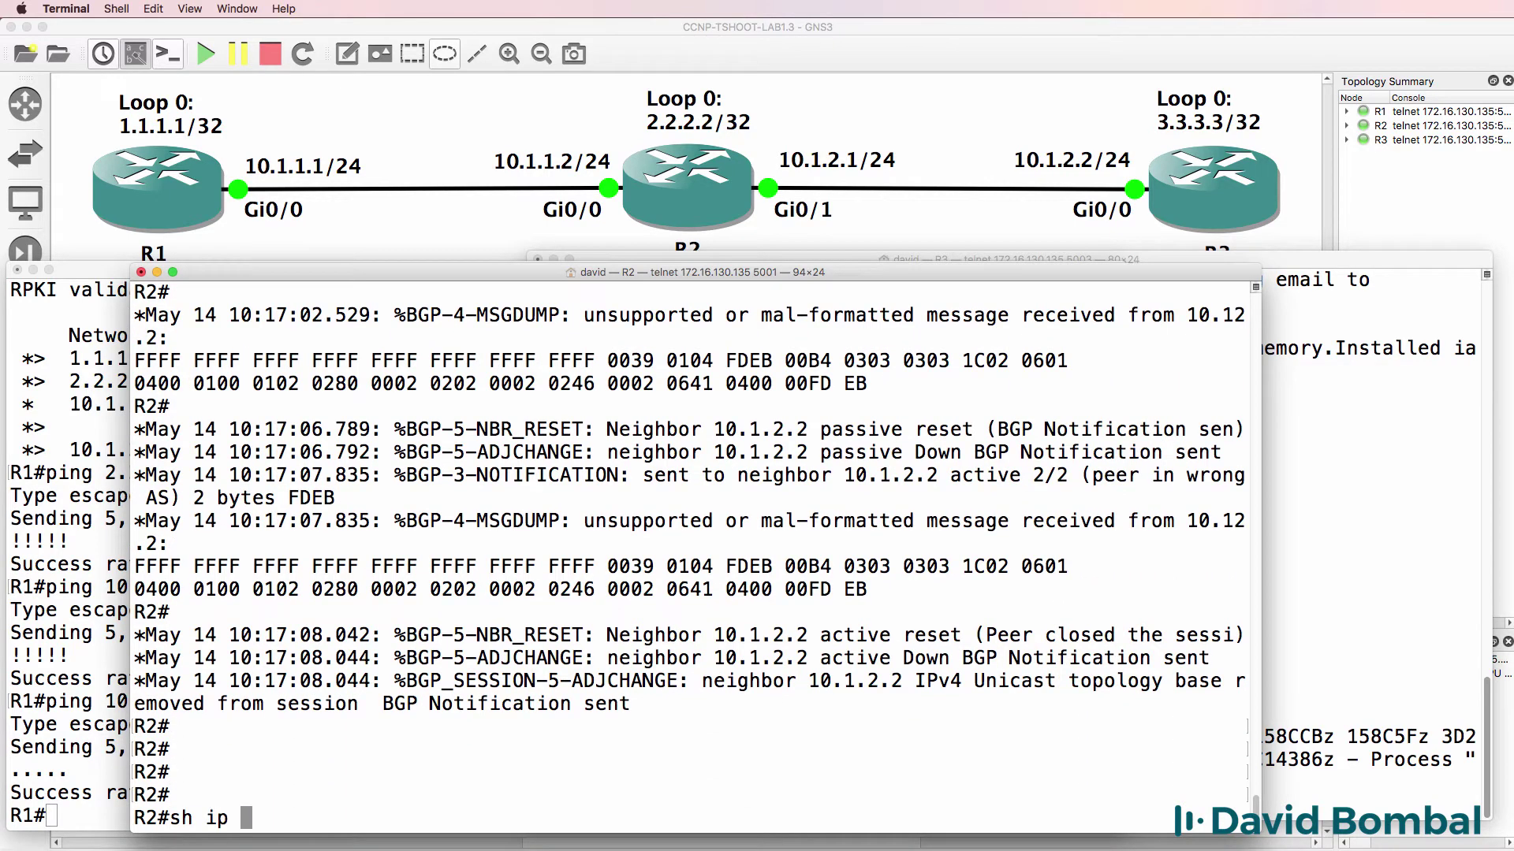
pyautogui.write('bgp sum')
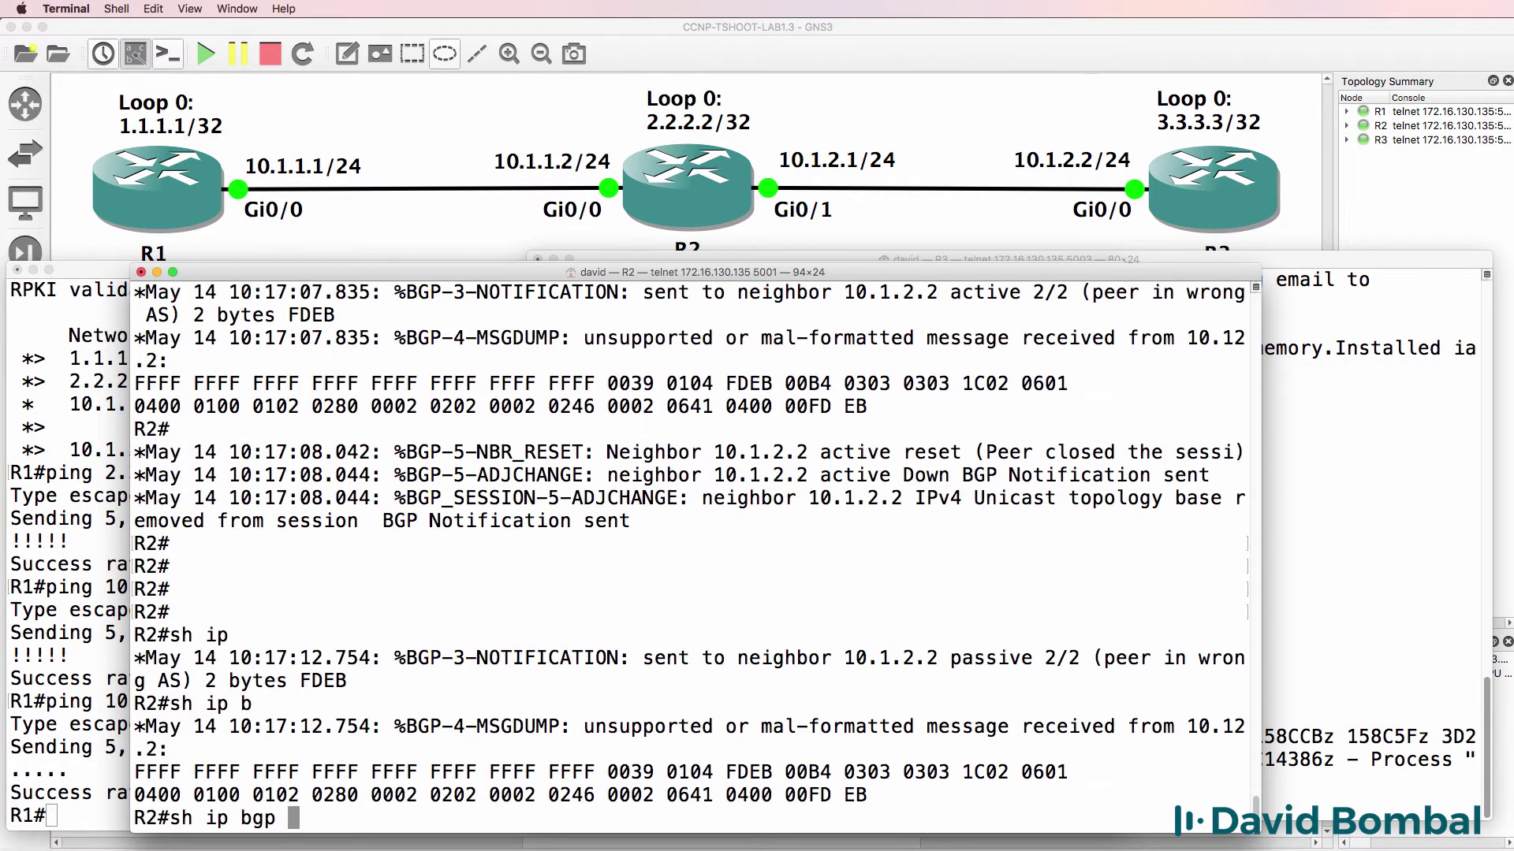
pyautogui.press('Tab')
pyautogui.press('Return')
pyautogui.moveTo(487, 796); pyautogui.dragTo(424, 701)
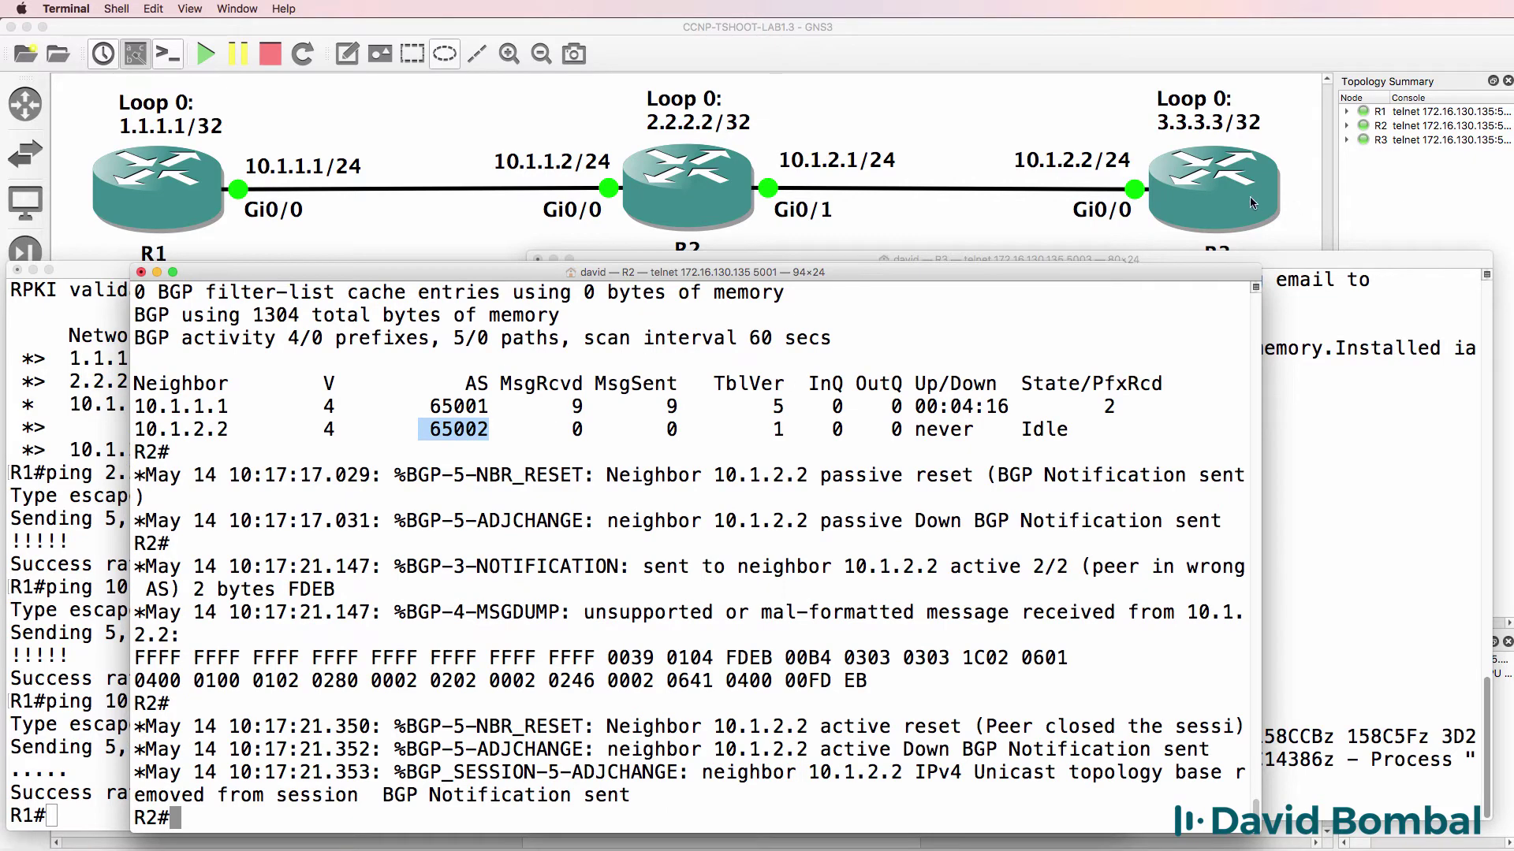
pyautogui.click(1426, 457)
pyautogui.press('Return')
pyautogui.press('Return')
pyautogui.press('Return')
# Show R3's BGP summary, highlighting local AS 65003, neighbor 10.1.2.1 and expected AS 65002
pyautogui.write('sh ip bgp sum')
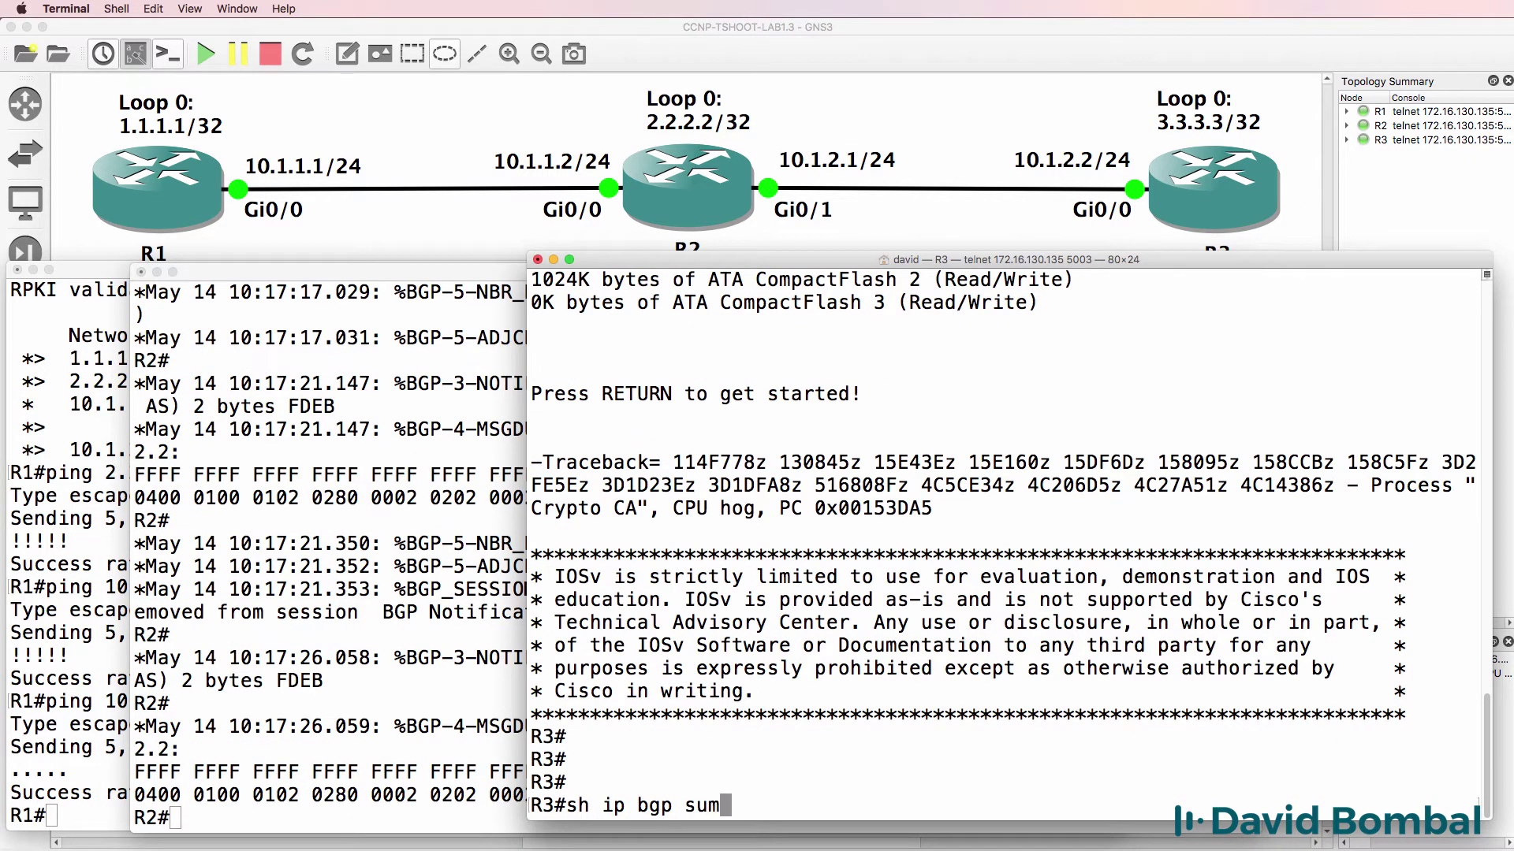
pyautogui.press('Return')
pyautogui.moveTo(1147, 509); pyautogui.dragTo(887, 501)
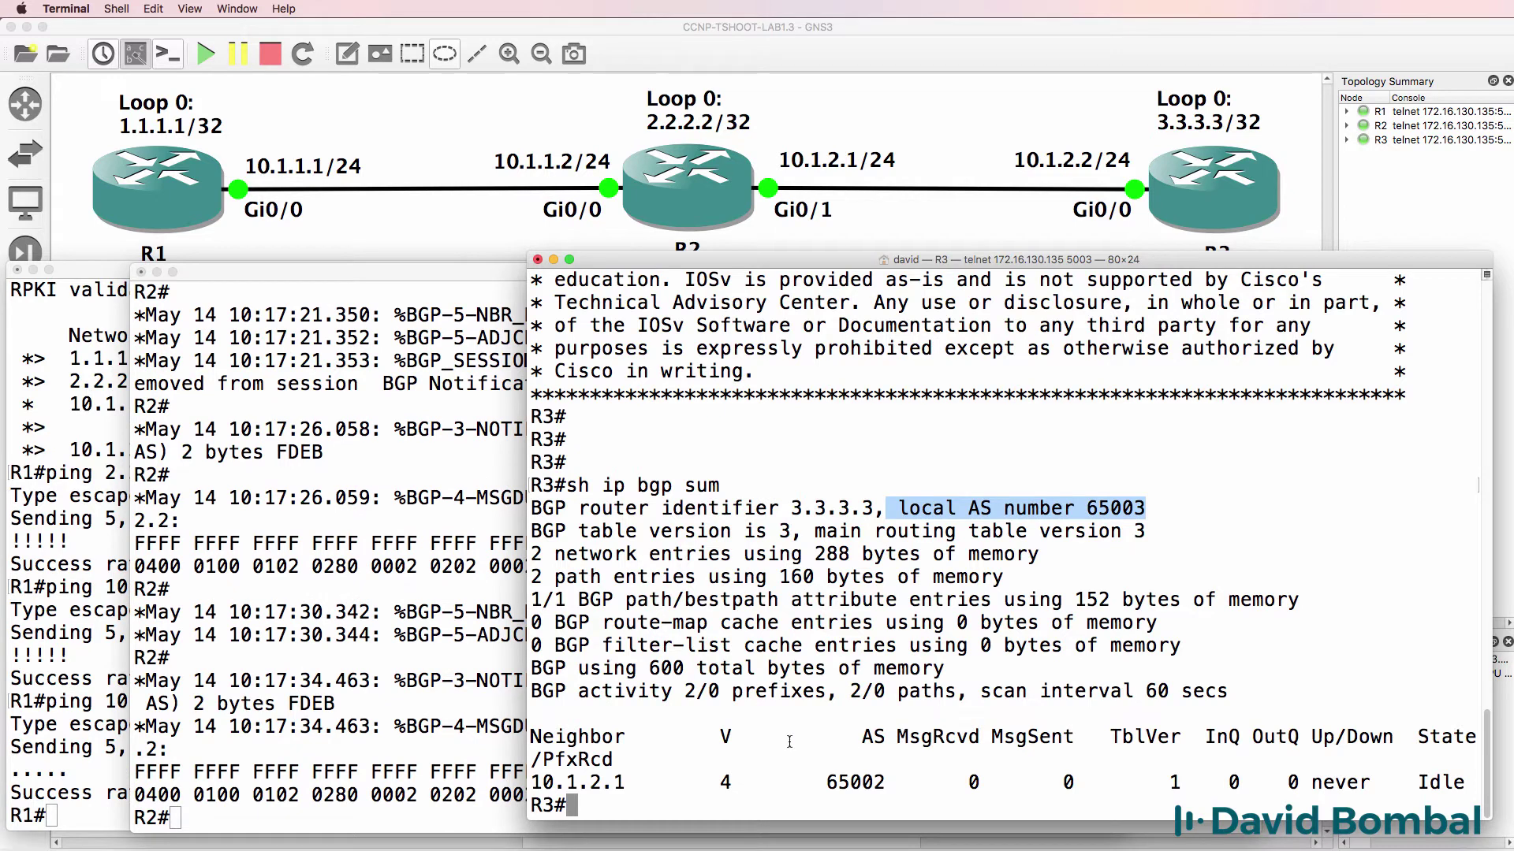
pyautogui.moveTo(627, 783); pyautogui.dragTo(509, 781)
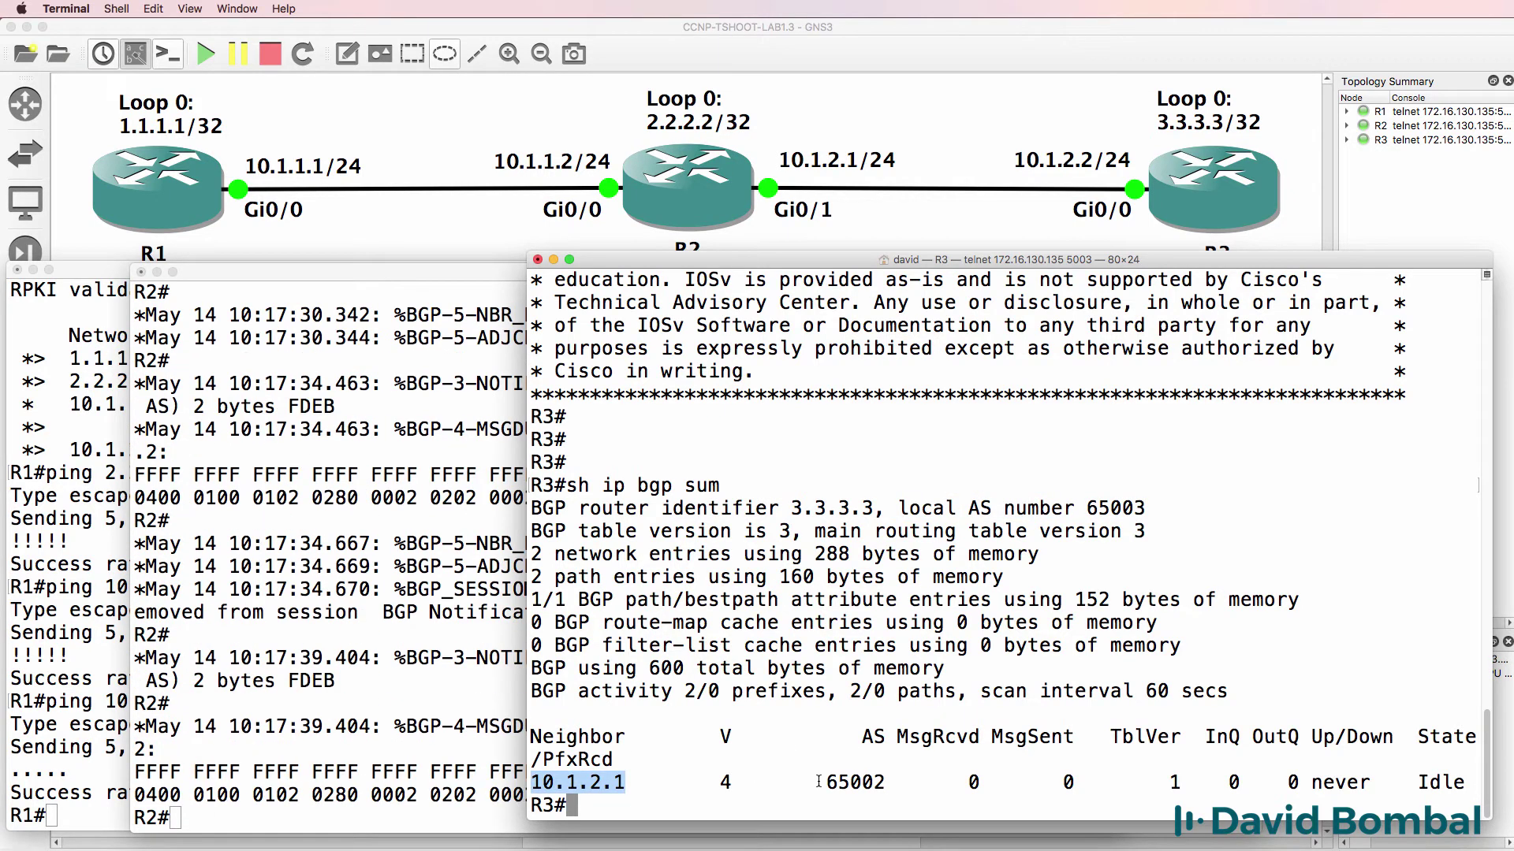
pyautogui.moveTo(816, 782); pyautogui.dragTo(916, 785)
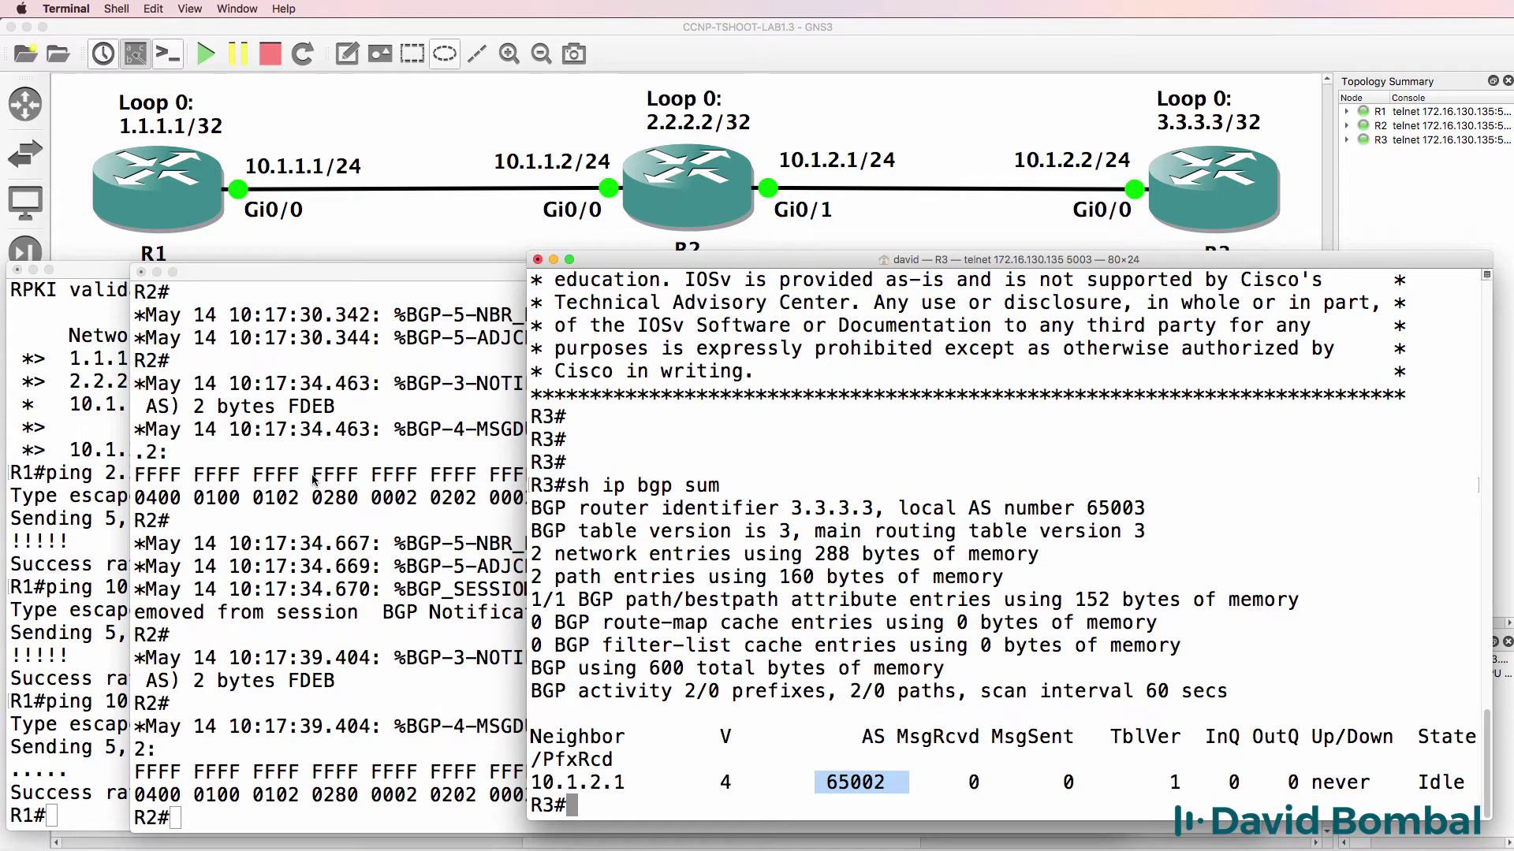
pyautogui.click(312, 475)
# Disable console logging on R2 with 'no logging console' in configuration mode
pyautogui.press('Return')
pyautogui.press('Return')
pyautogui.press('Return')
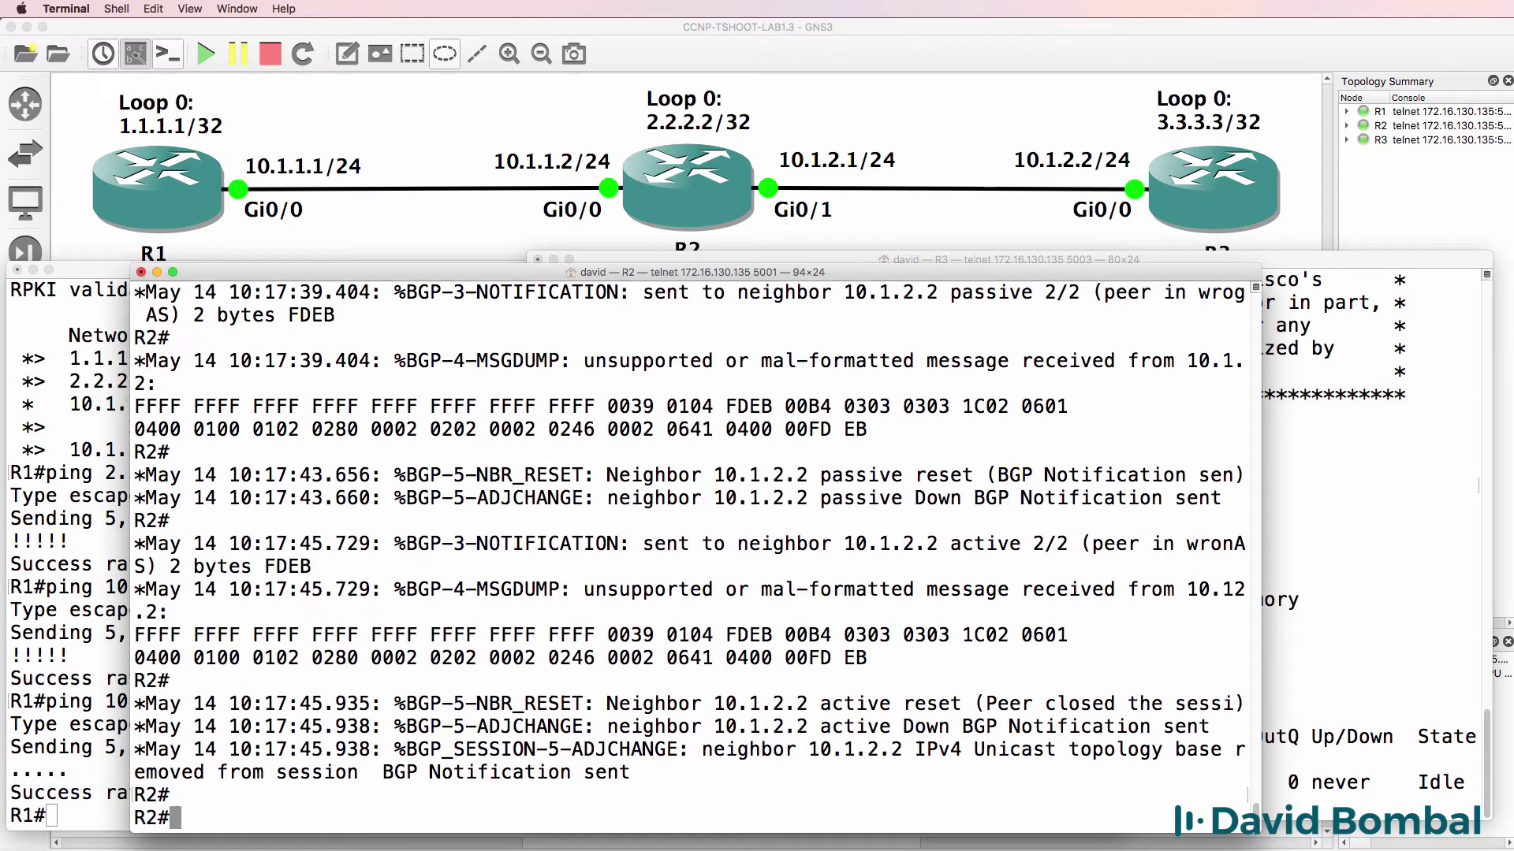
pyautogui.write('conf t')
pyautogui.press('Return')
pyautogui.write('logging console')
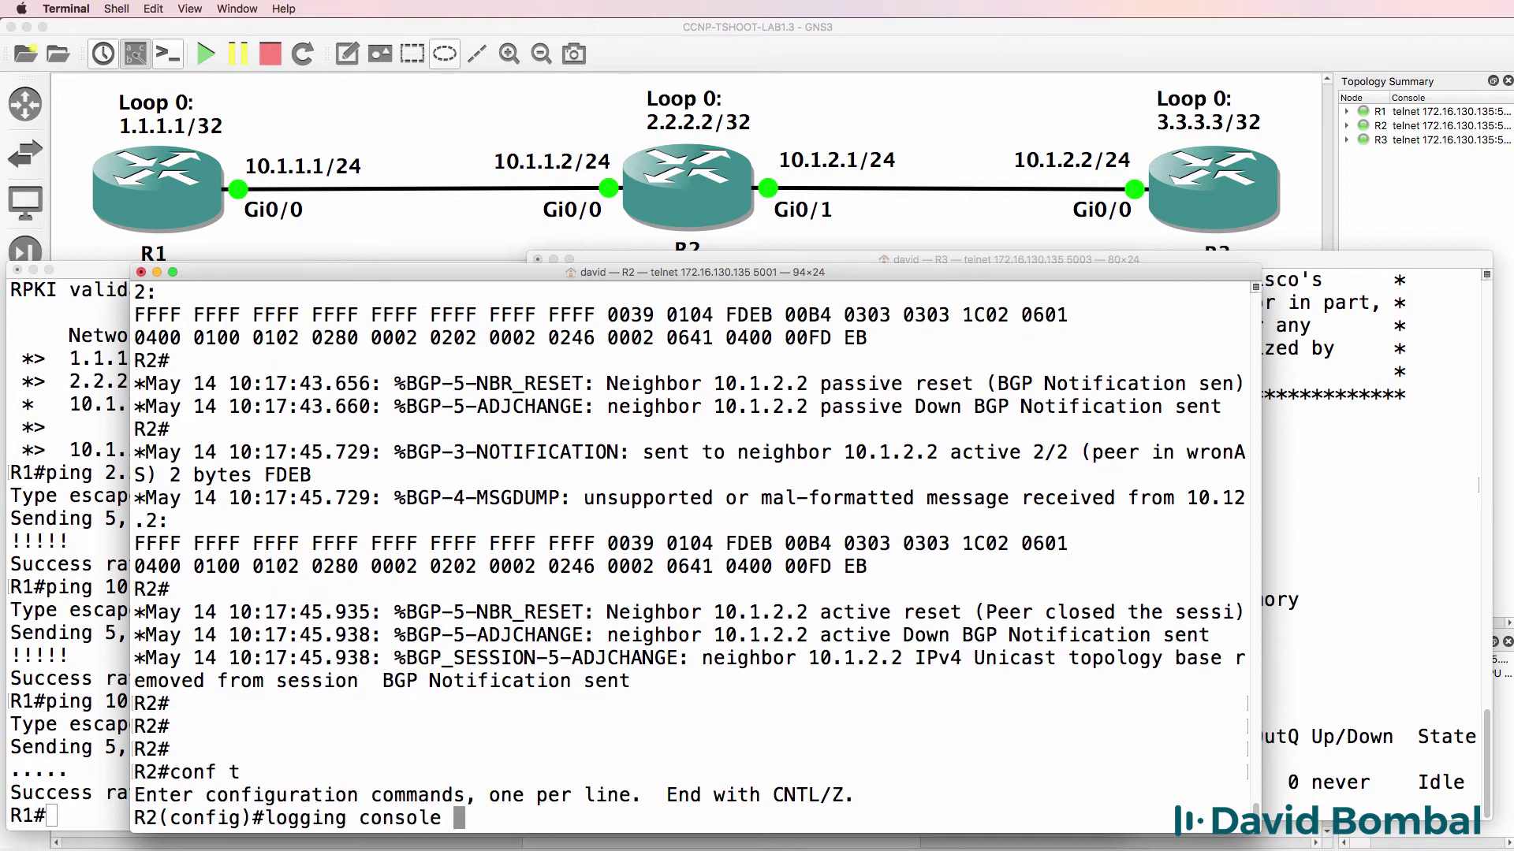
pyautogui.hotkey('ctrl', 'a')
pyautogui.write('no')
pyautogui.press('Return')
pyautogui.write('en')
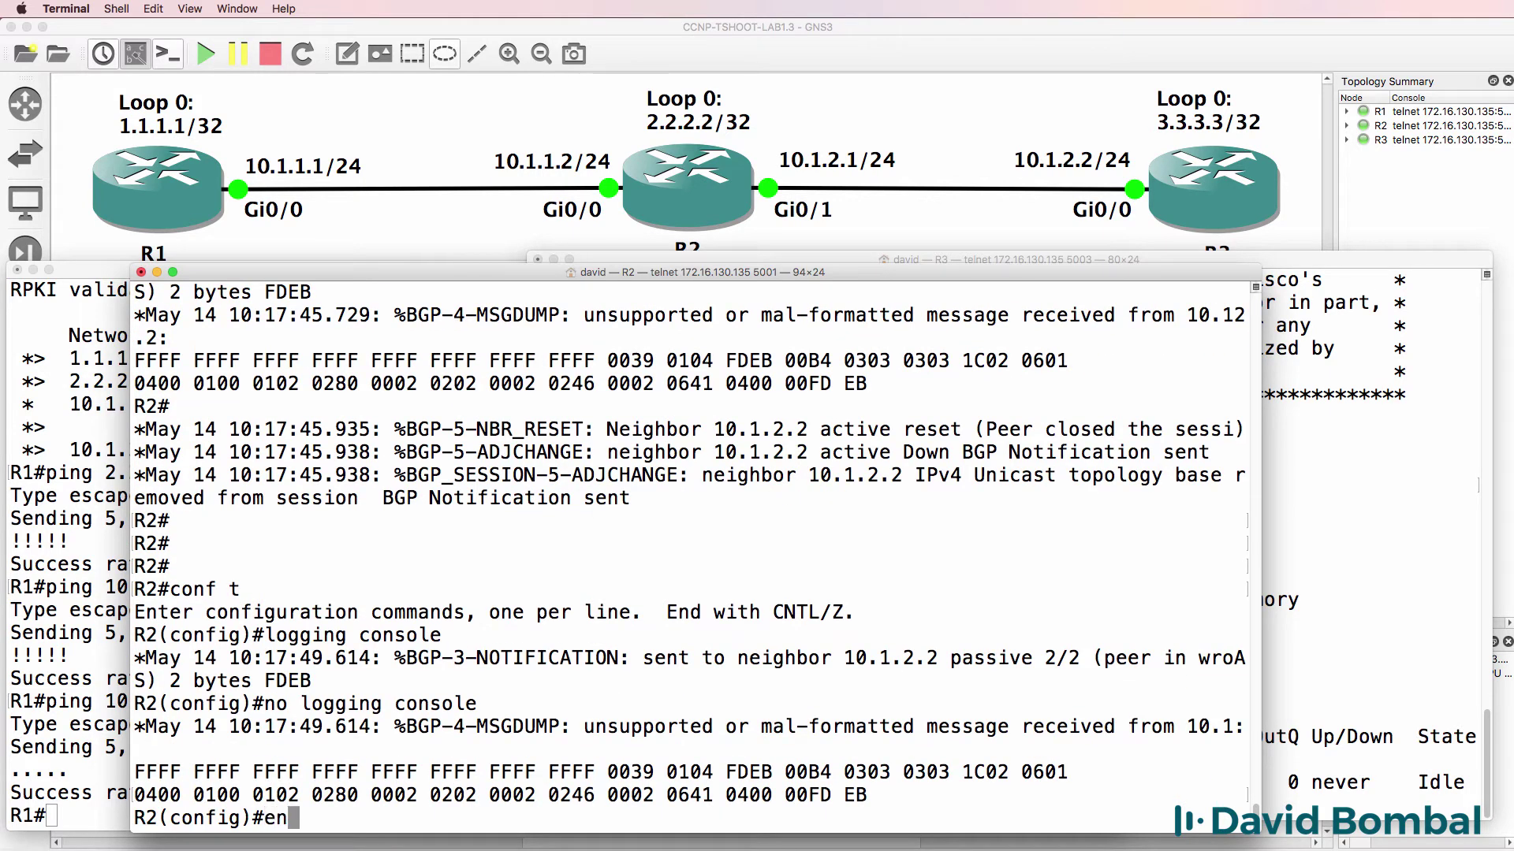
pyautogui.write('d')
pyautogui.press('Return')
pyautogui.press('Return')
pyautogui.press('Return')
pyautogui.press('Return')
pyautogui.press('Return')
# Show R2's running config, search for bgp, and highlight router bgp 65002 and its neighbor lines
pyautogui.press('Return')
pyautogui.press('Return')
pyautogui.write('sh run')
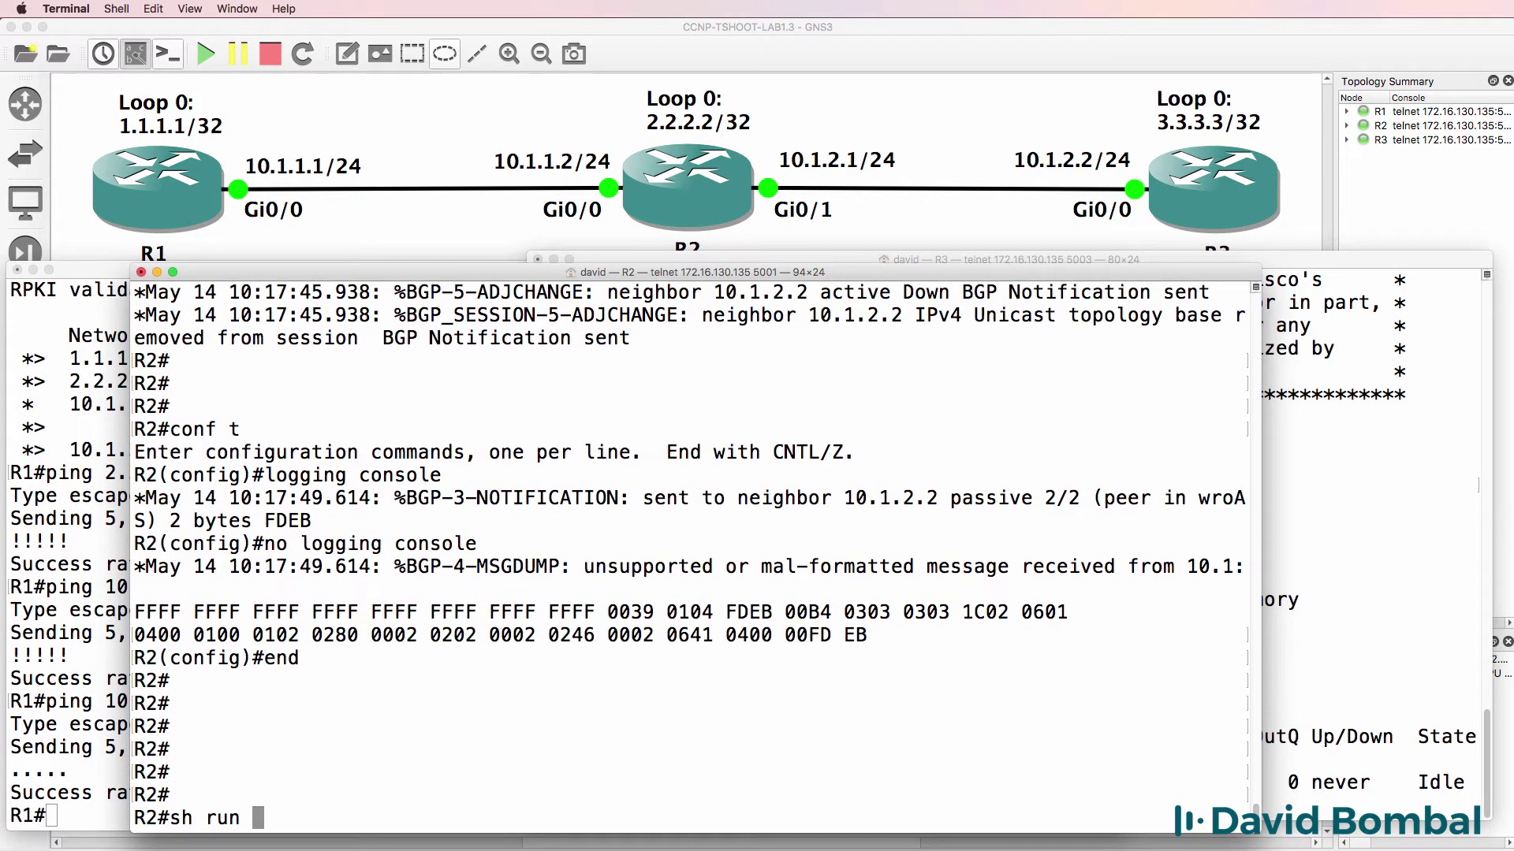
pyautogui.press('Return')
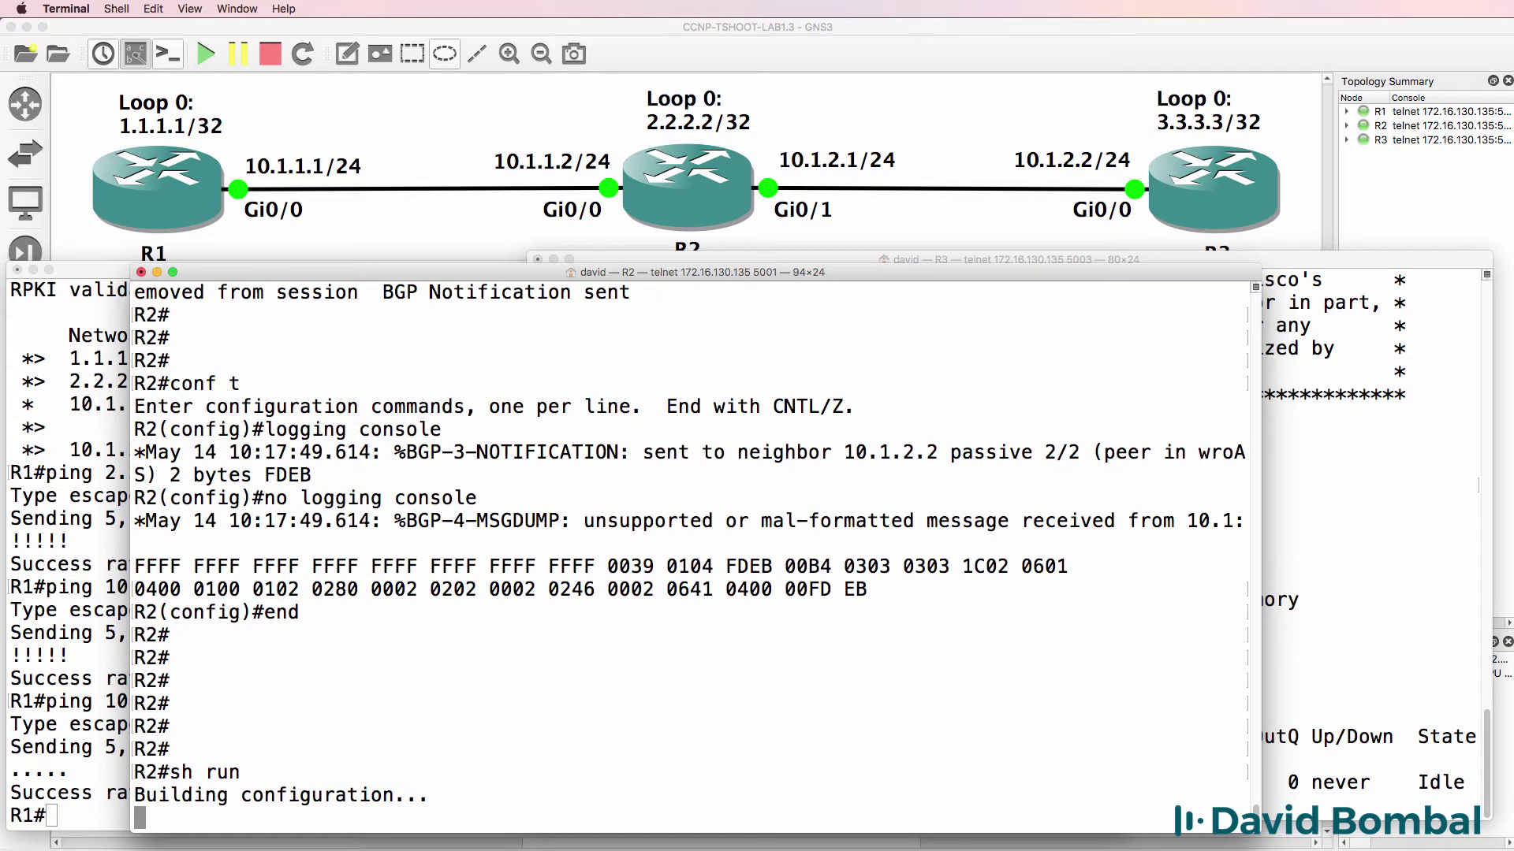
pyautogui.write('/s')
pyautogui.press('BackSpace')
pyautogui.write('bgp')
pyautogui.press('Return')
pyautogui.moveTo(325, 294); pyautogui.dragTo(134, 294)
pyautogui.moveTo(537, 407); pyautogui.dragTo(138, 404)
pyautogui.moveTo(583, 433); pyautogui.dragTo(137, 428)
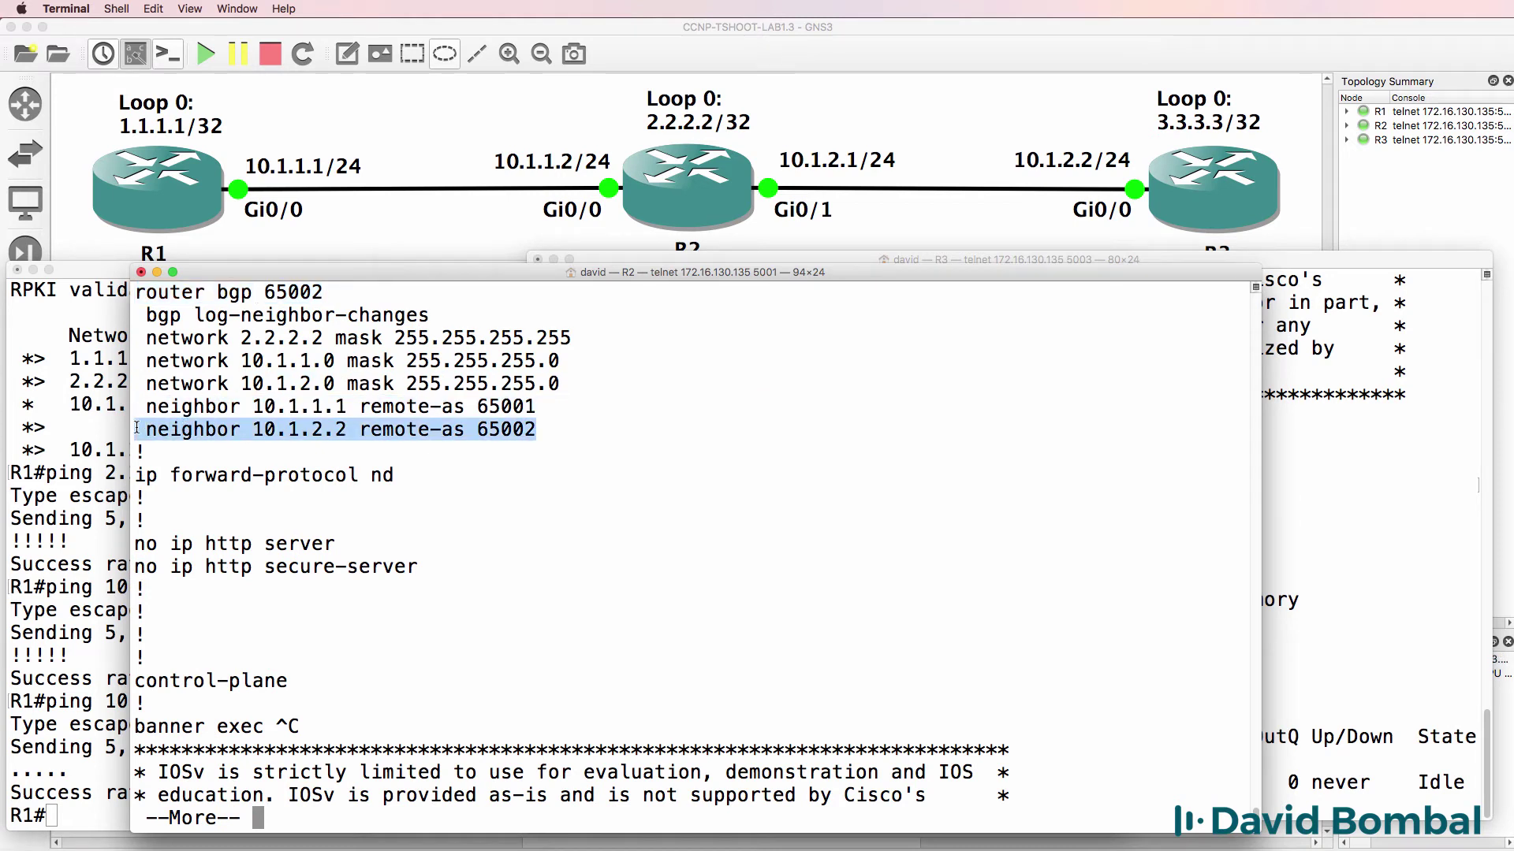
# Under router bgp 65002 on R2, remove neighbor 10.1.2.2
pyautogui.write('qconf t')
pyautogui.press('Return')
pyautogui.write('router bgp 65002')
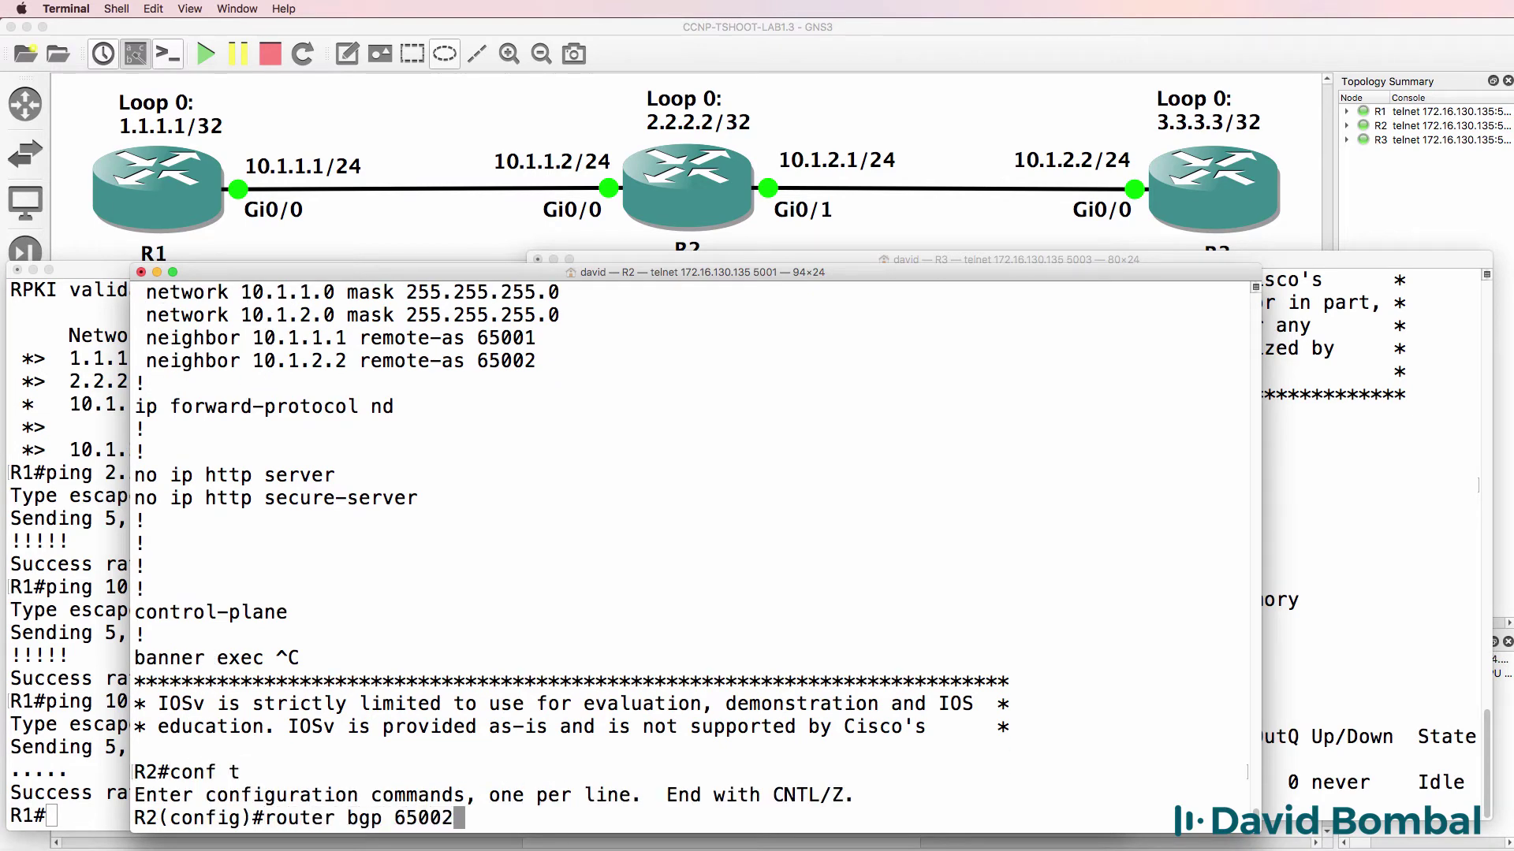
pyautogui.press('Return')
pyautogui.write('no ne')
pyautogui.press('Tab')
pyautogui.write('i')
pyautogui.press('Tab')
pyautogui.write('10.1.2.2')
pyautogui.press('Return')
# Re-add neighbor 10.1.2.2 with remote-as 65003 and exit configuration mode
pyautogui.write('nei')
pyautogui.press('Tab')
pyautogui.write('10.1.2.2 remo')
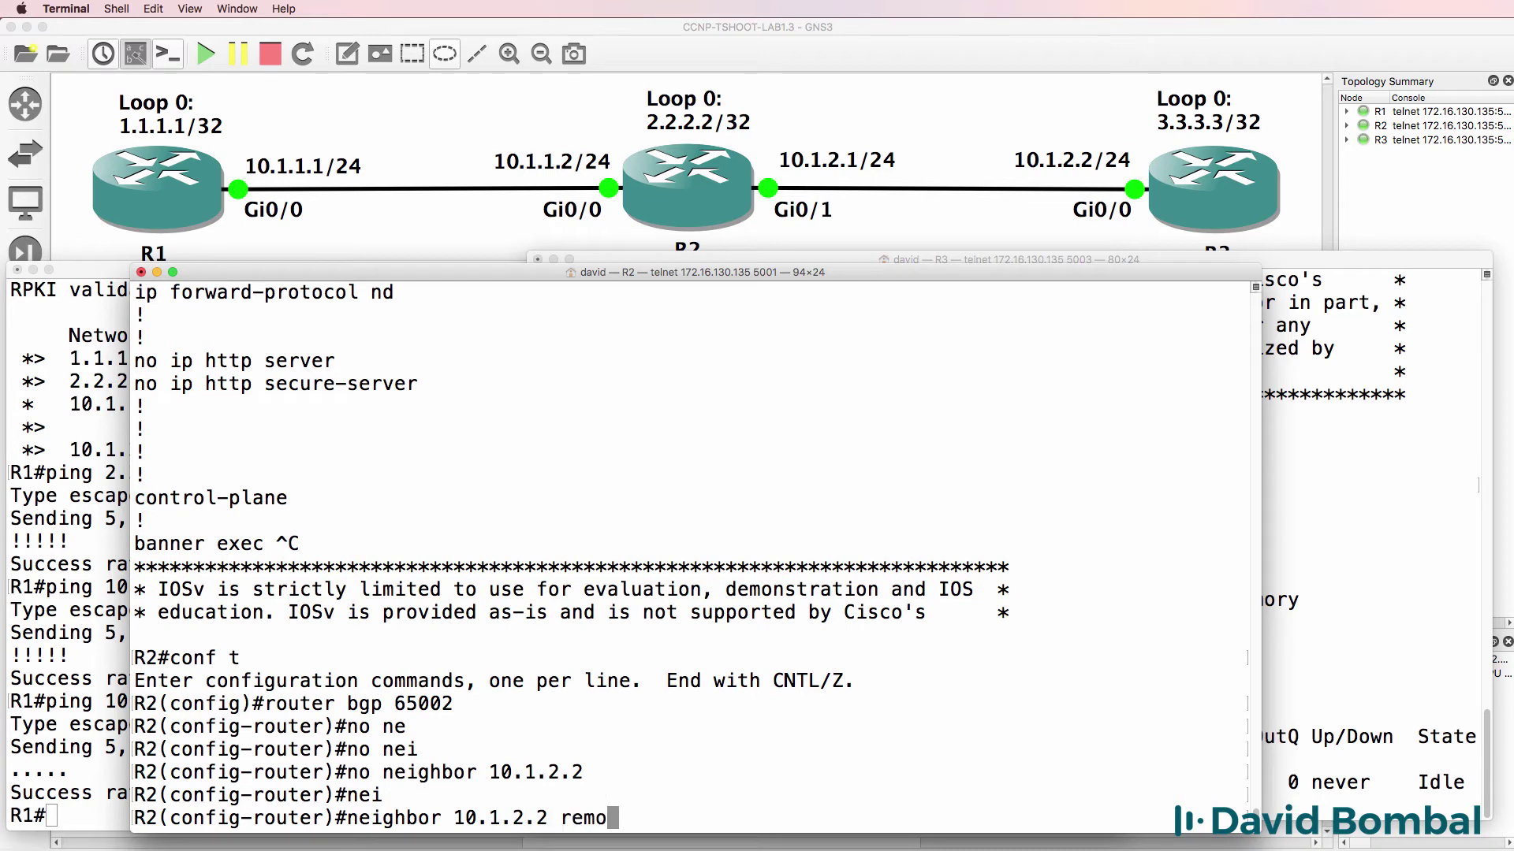
pyautogui.press('Tab')
pyautogui.write('g')
pyautogui.press('BackSpace')
pyautogui.write('t')
pyautogui.press('Tab')
pyautogui.write('6')
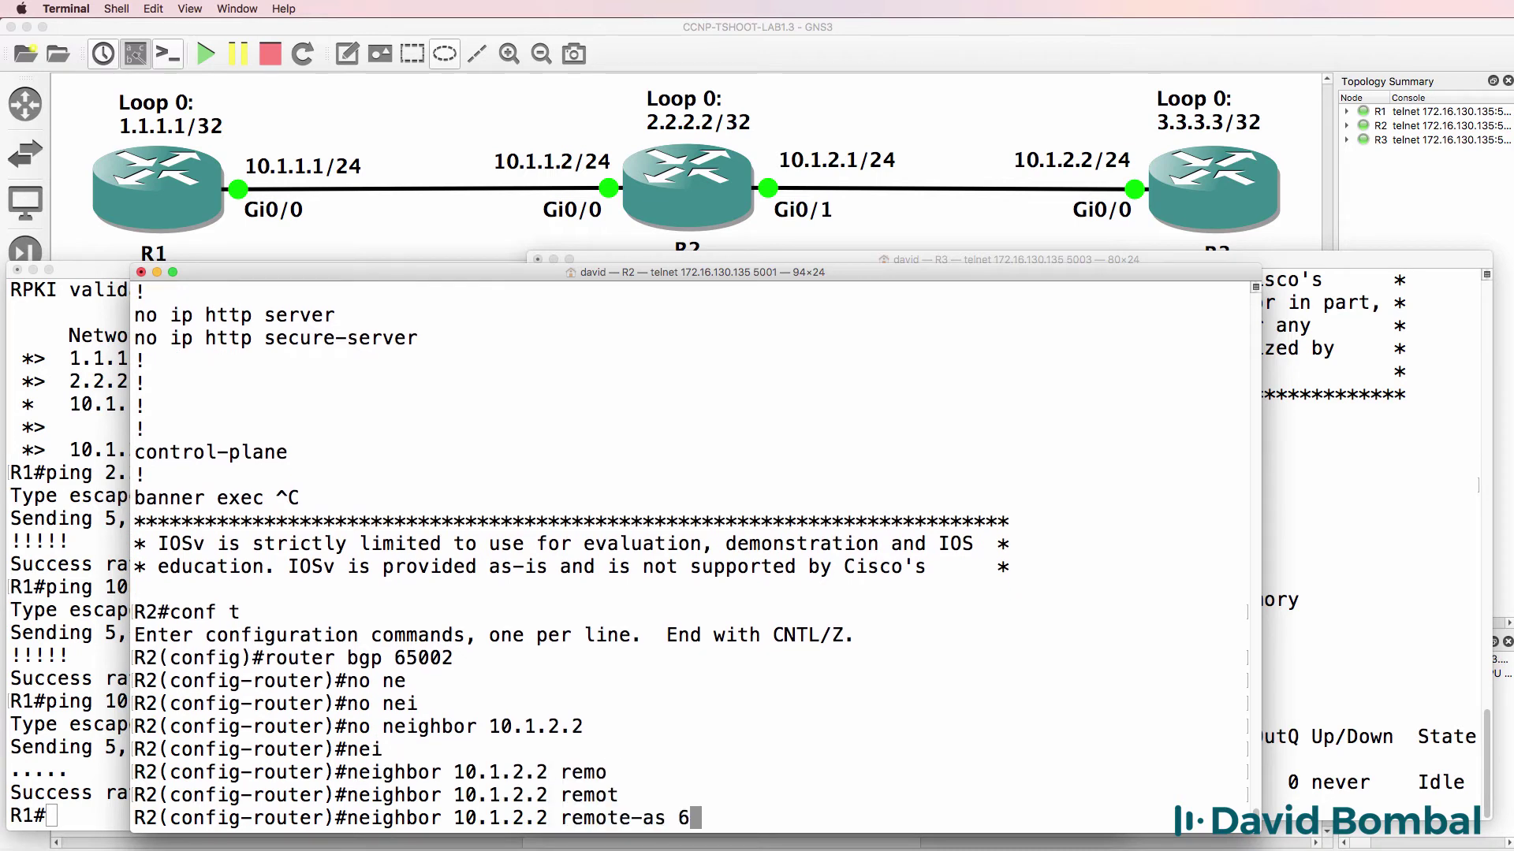
pyautogui.write('5003')
pyautogui.press('Return')
pyautogui.write('end')
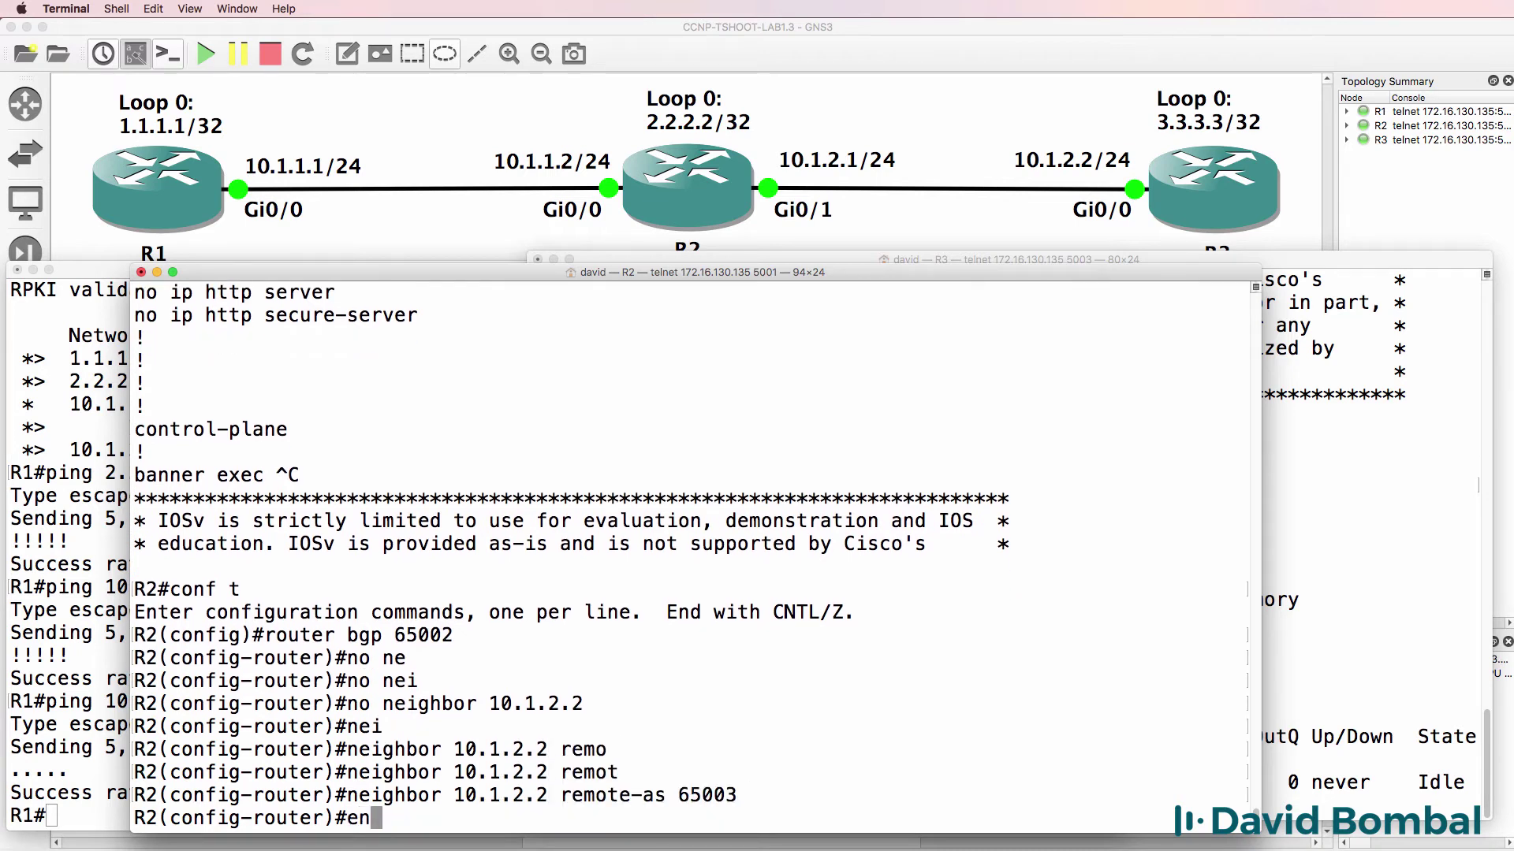
pyautogui.press('Return')
pyautogui.press('Return')
pyautogui.press('Return')
pyautogui.press('Return')
pyautogui.press('Return')
# Check R2's BGP summary until prefixes are received from 10.1.2.2
pyautogui.write('sh i')
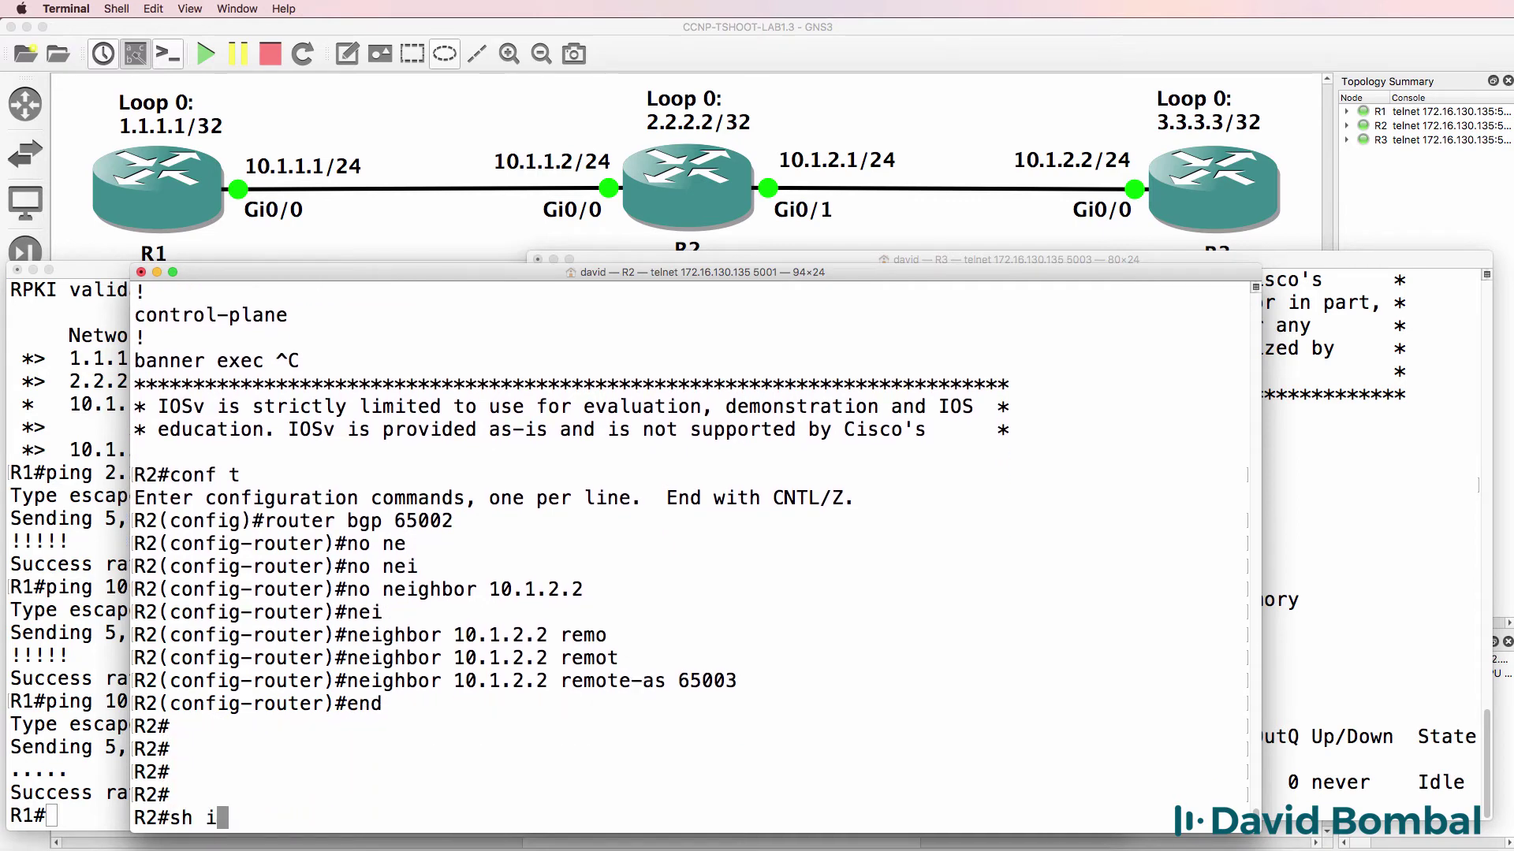
pyautogui.write('p bgp sum')
pyautogui.press('Return')
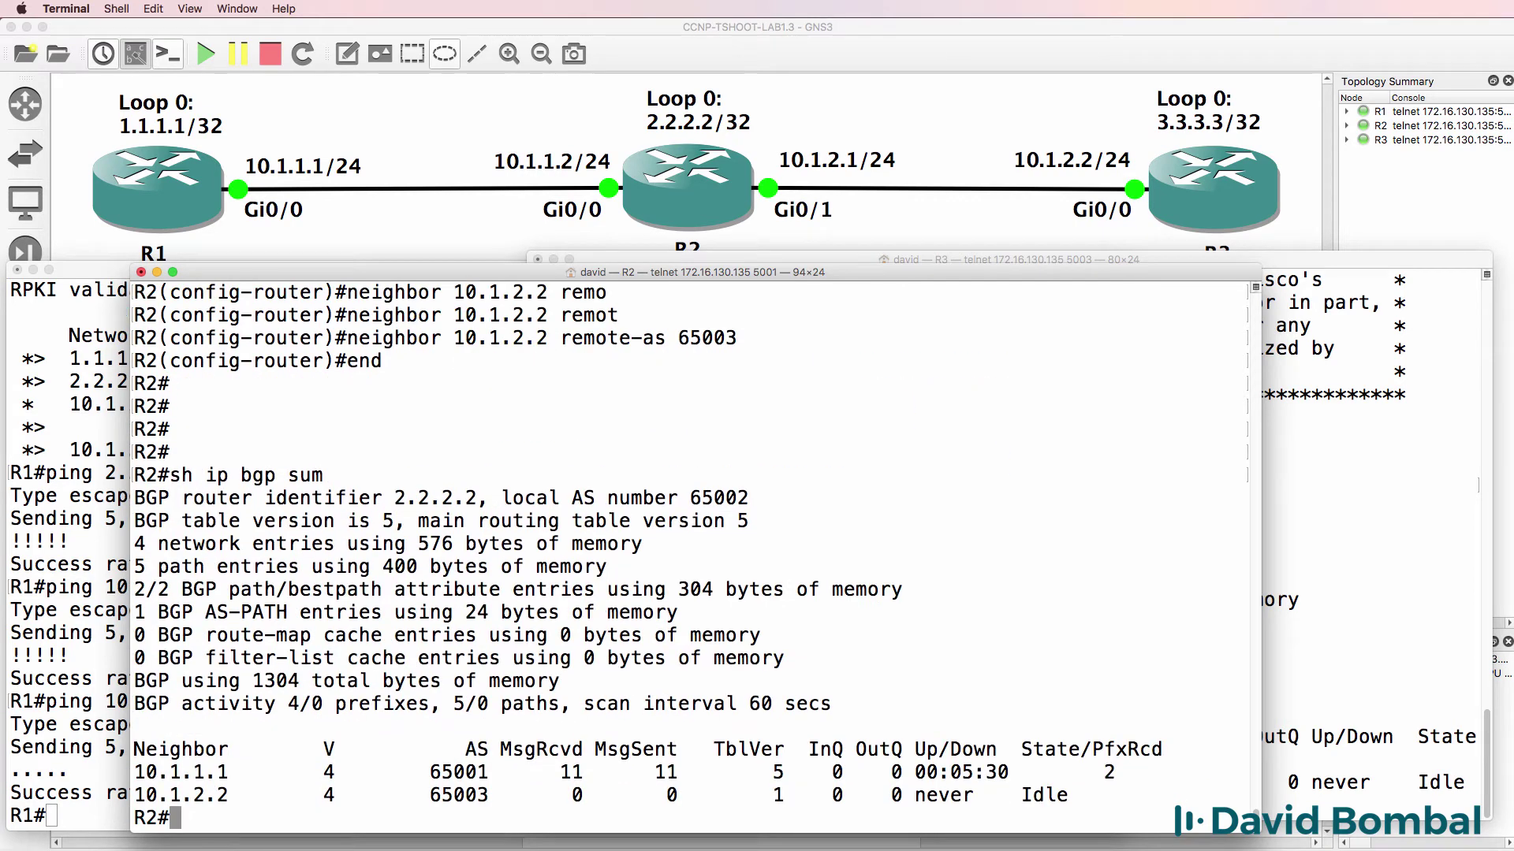
pyautogui.press('Up')
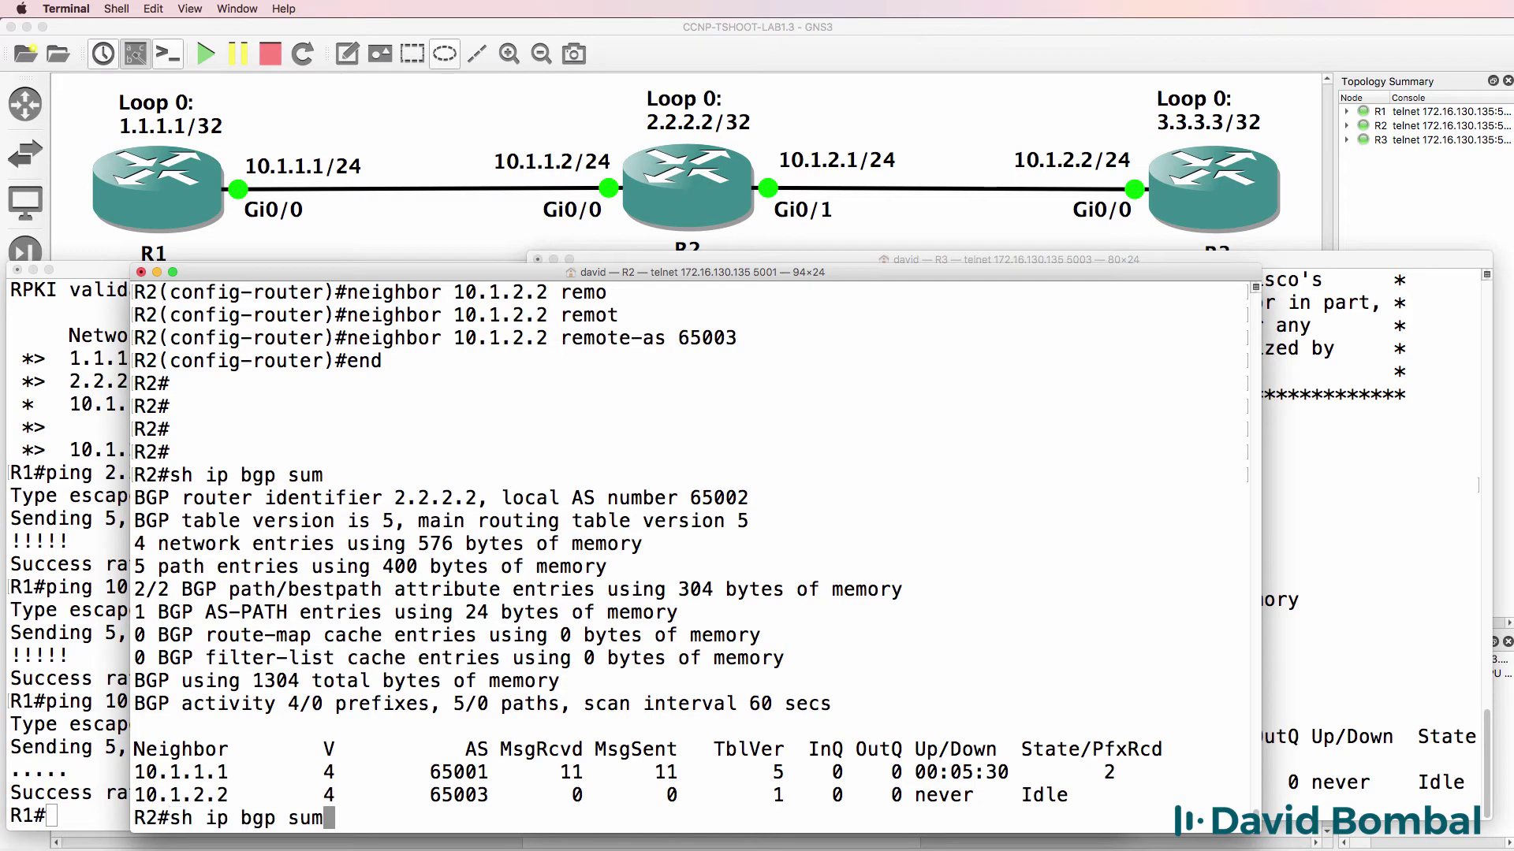
pyautogui.press('Return')
pyautogui.moveTo(1029, 798); pyautogui.dragTo(1095, 793)
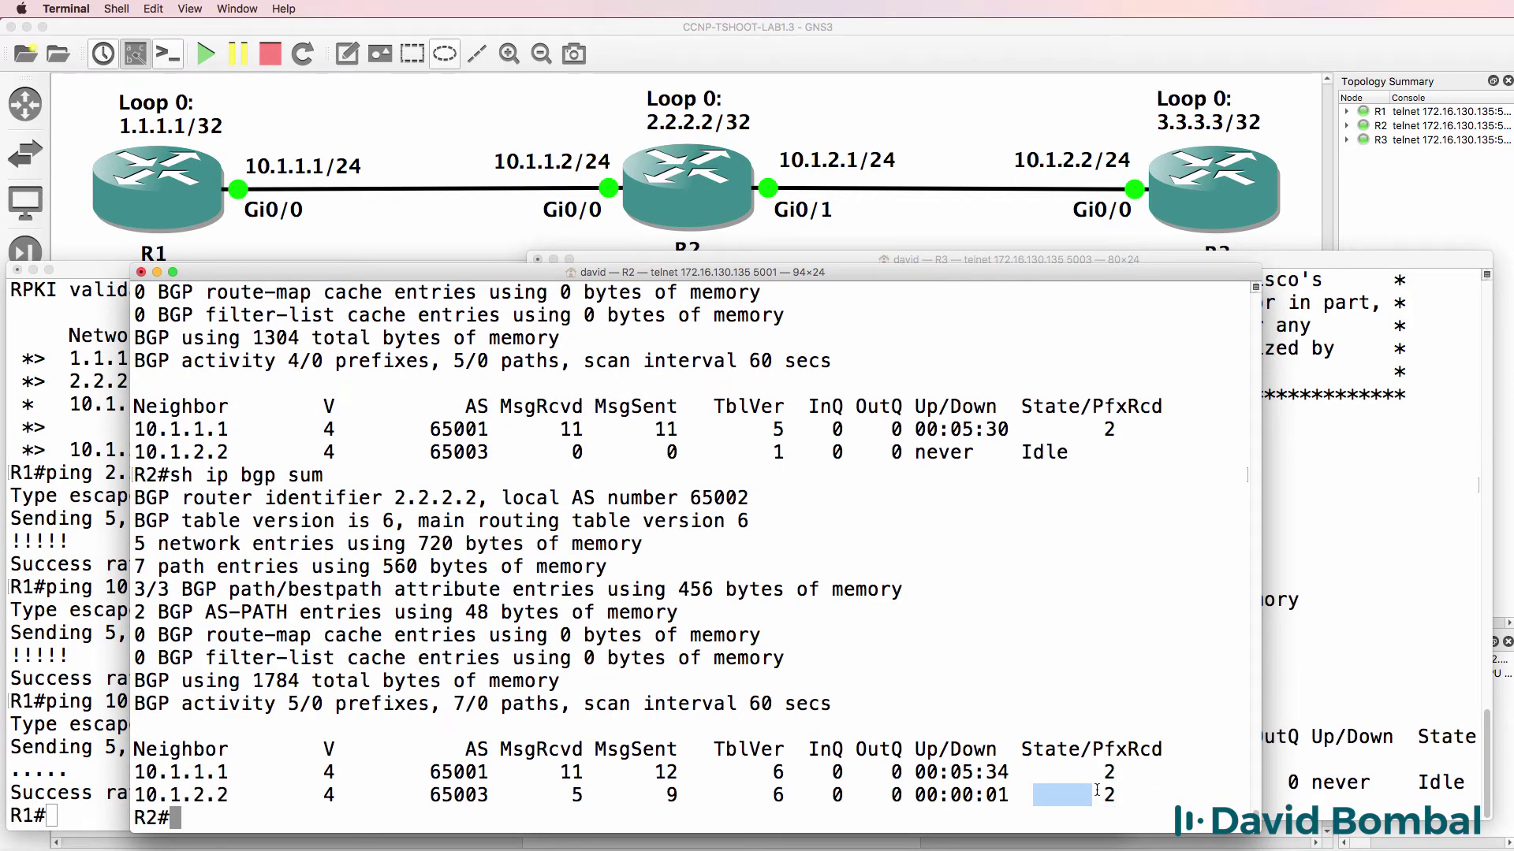
# Show BGP neighbor 10.1.2.2 details and confirm the session state is Established
pyautogui.write('show ip bgp nei')
pyautogui.press('Tab')
pyautogui.write('10.1.2.2')
pyautogui.press('Return')
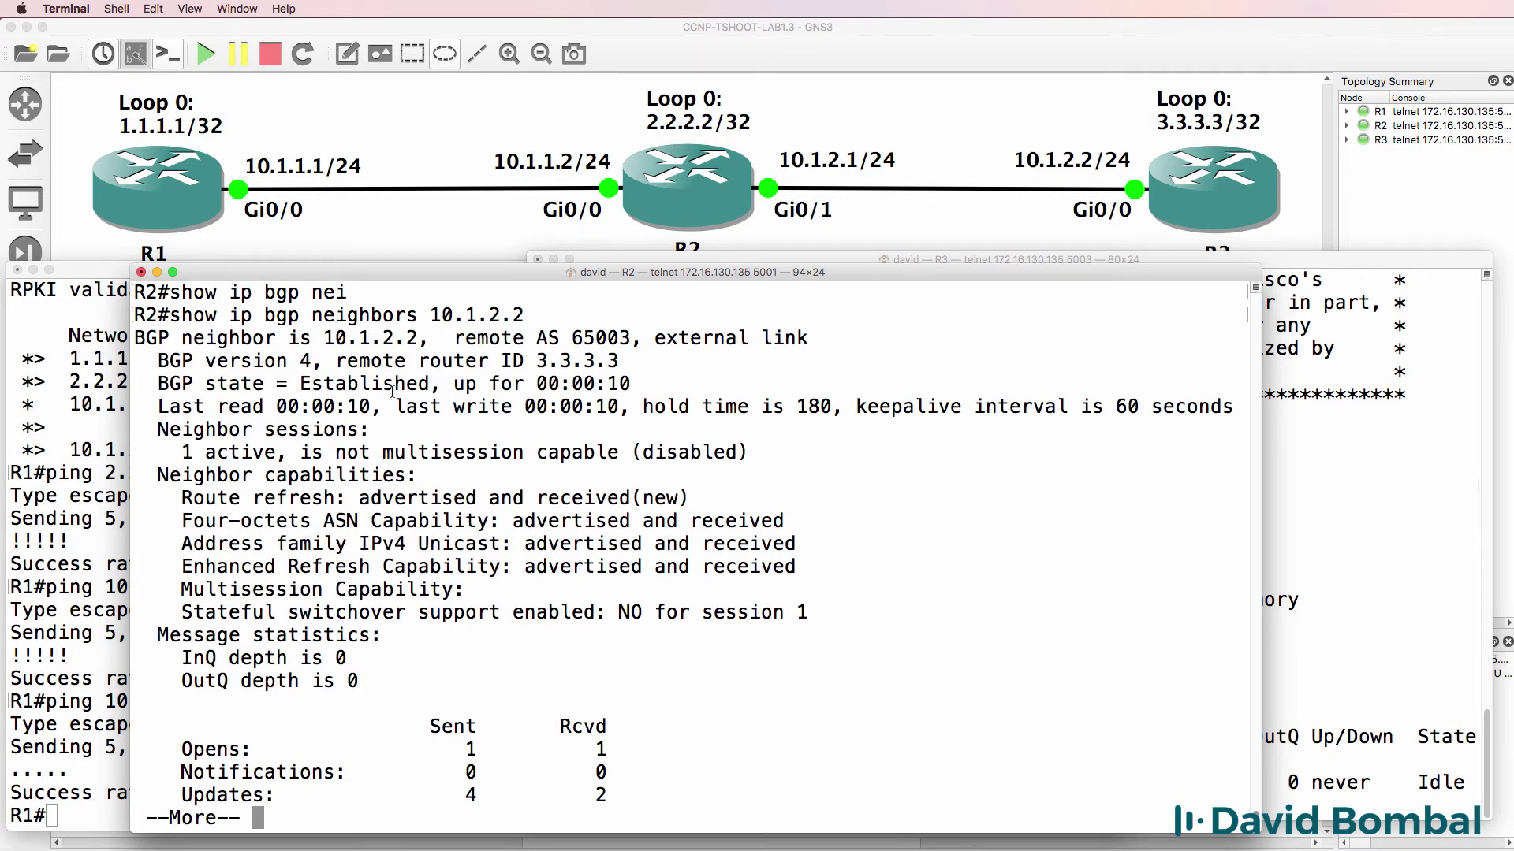
pyautogui.moveTo(431, 384); pyautogui.dragTo(37, 394)
# Confirm R2's BGP route to 3.3.3.3 and ping 3.3.3.3 successfully, then switch to R1
pyautogui.write('qsh ip route')
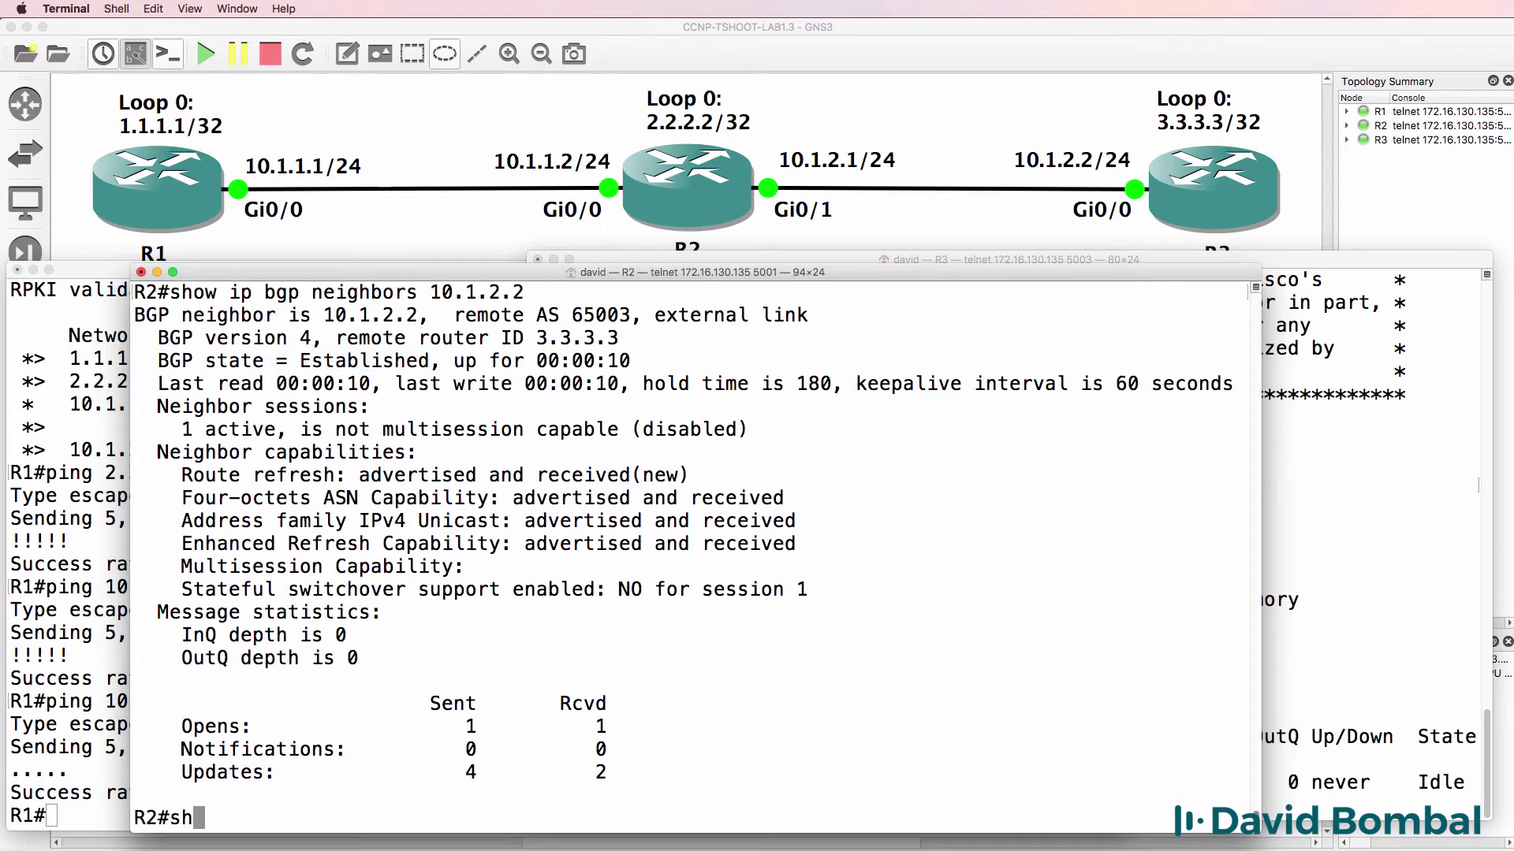
pyautogui.press('Return')
pyautogui.press('space')
pyautogui.moveTo(720, 679); pyautogui.dragTo(26, 685)
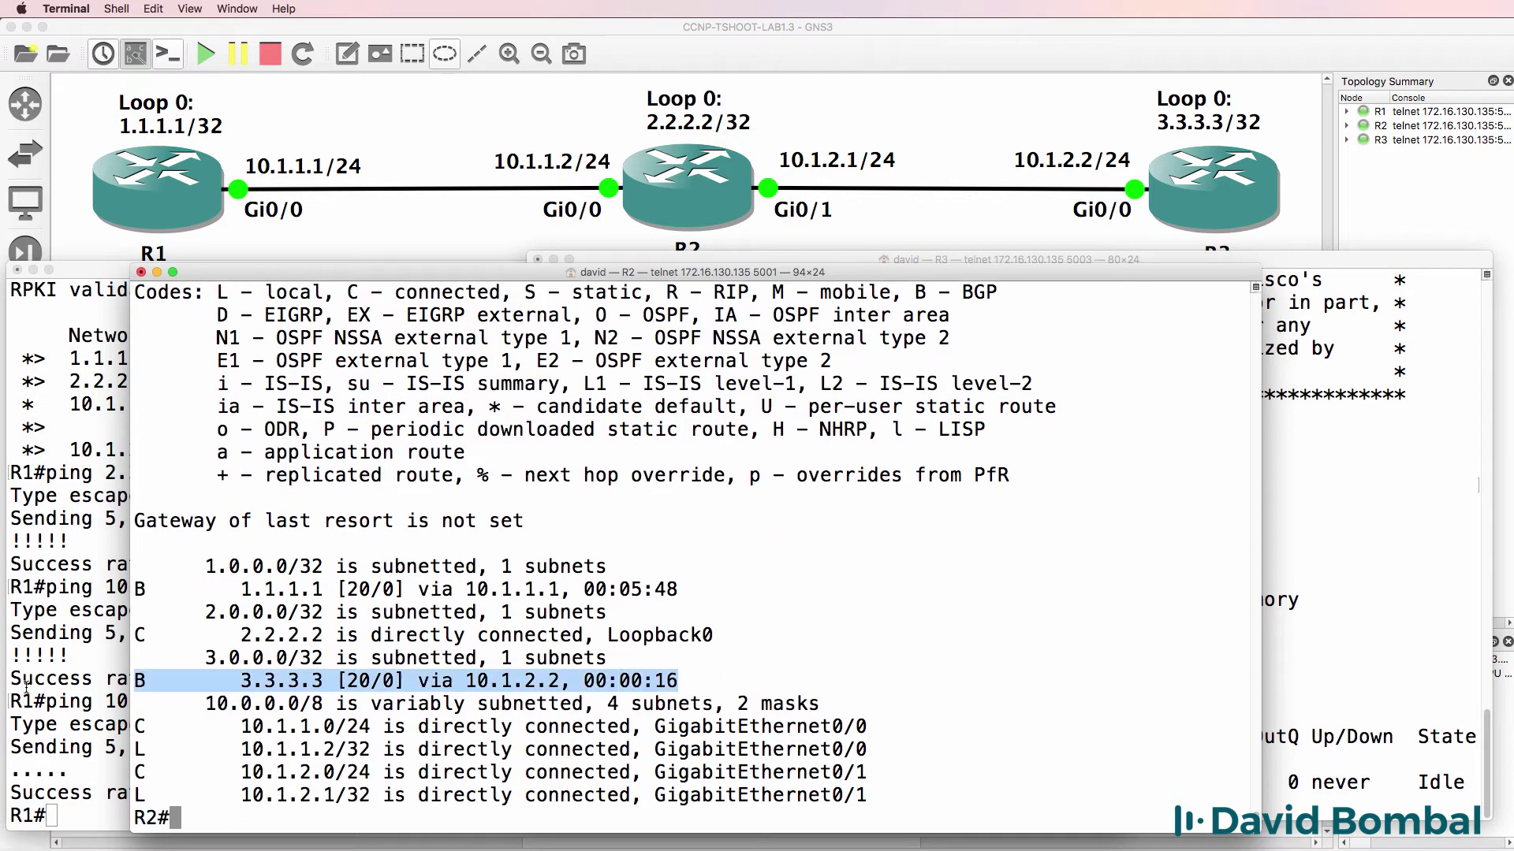
pyautogui.write('ping ')
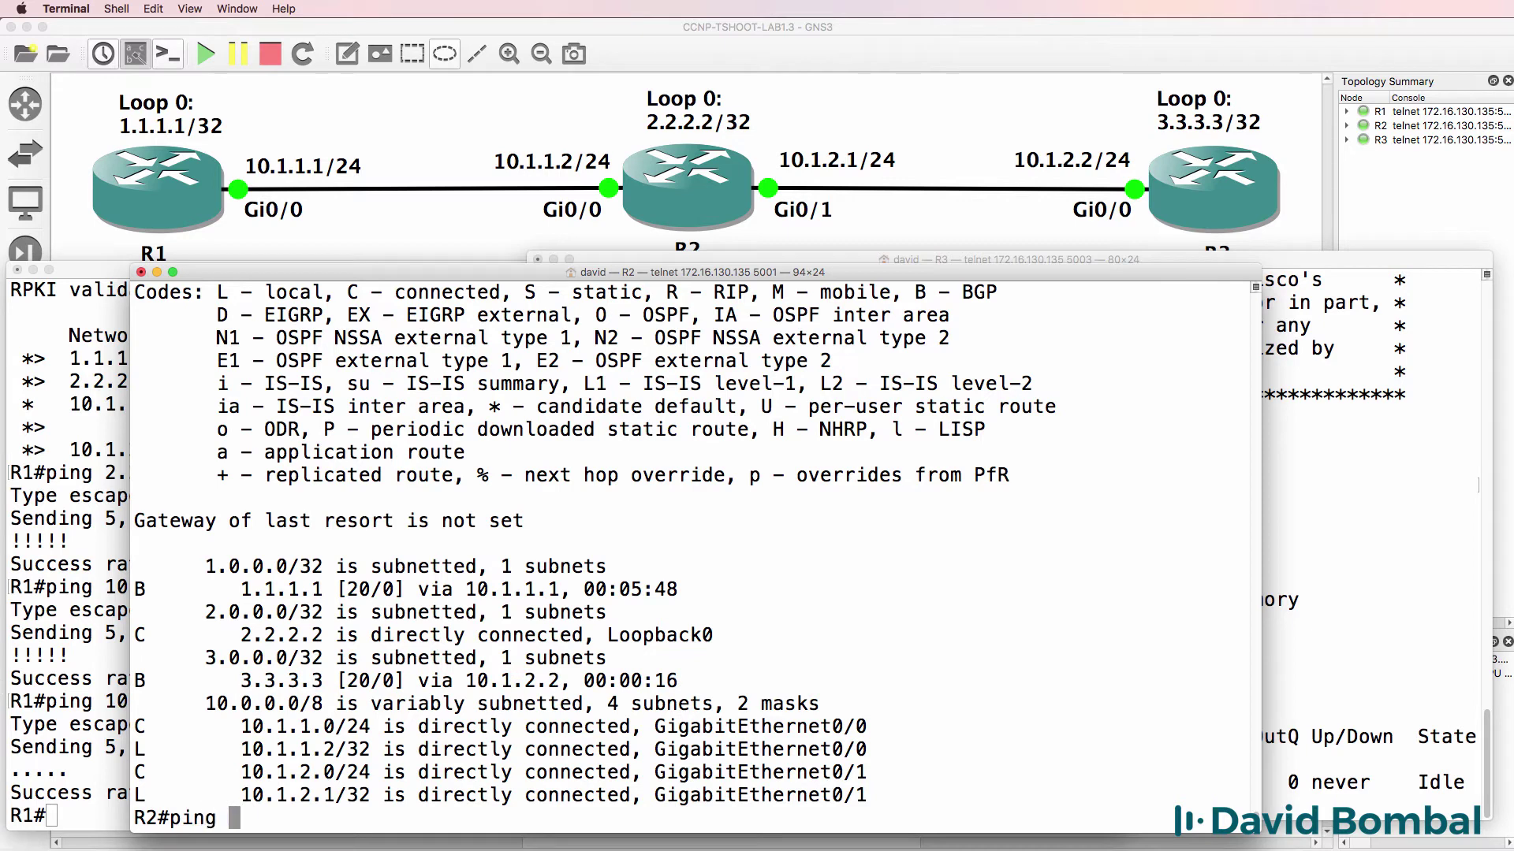
pyautogui.write('3.3.3.3')
pyautogui.press('Return')
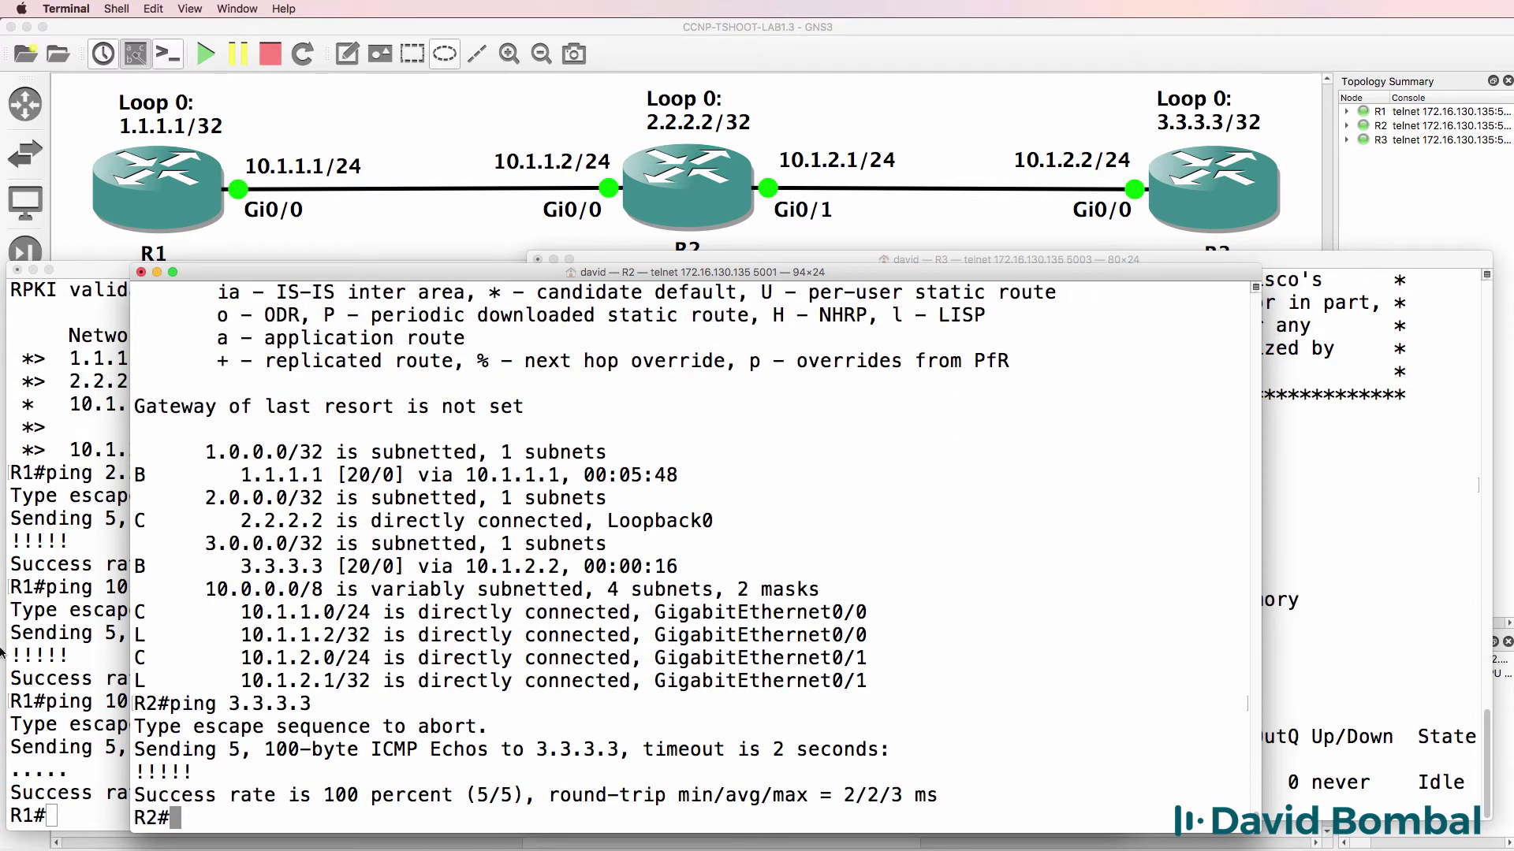
pyautogui.click(77, 586)
# Ping 3.3.3.3 from R1 and check its routes to 3.3.3.3 and 10.1.2.0/24
pyautogui.write('ping 3.3.3.3')
pyautogui.press('Return')
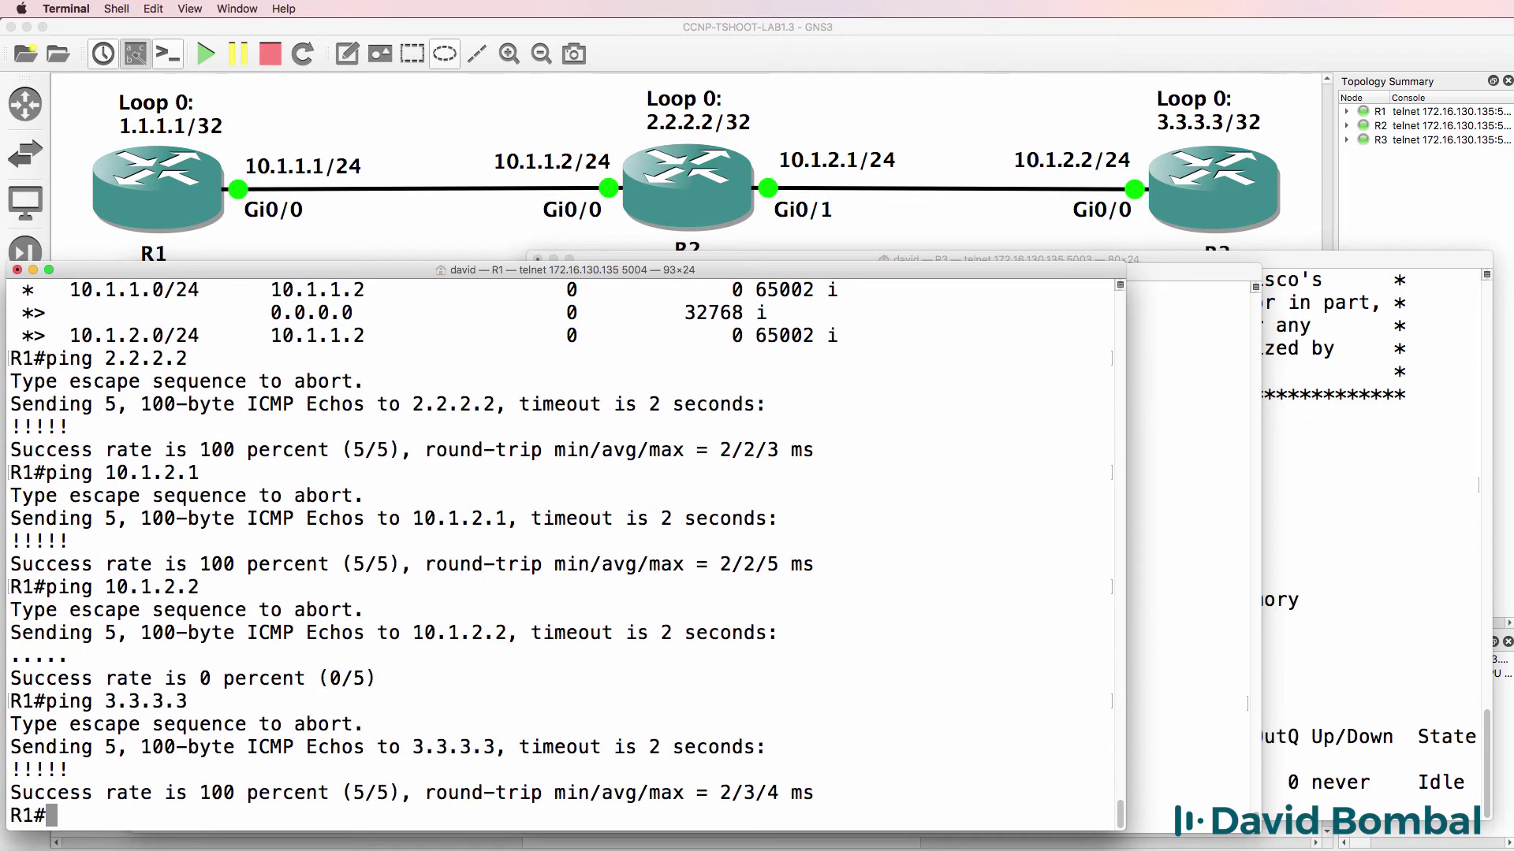
pyautogui.write('sh ip route')
pyautogui.press('Return')
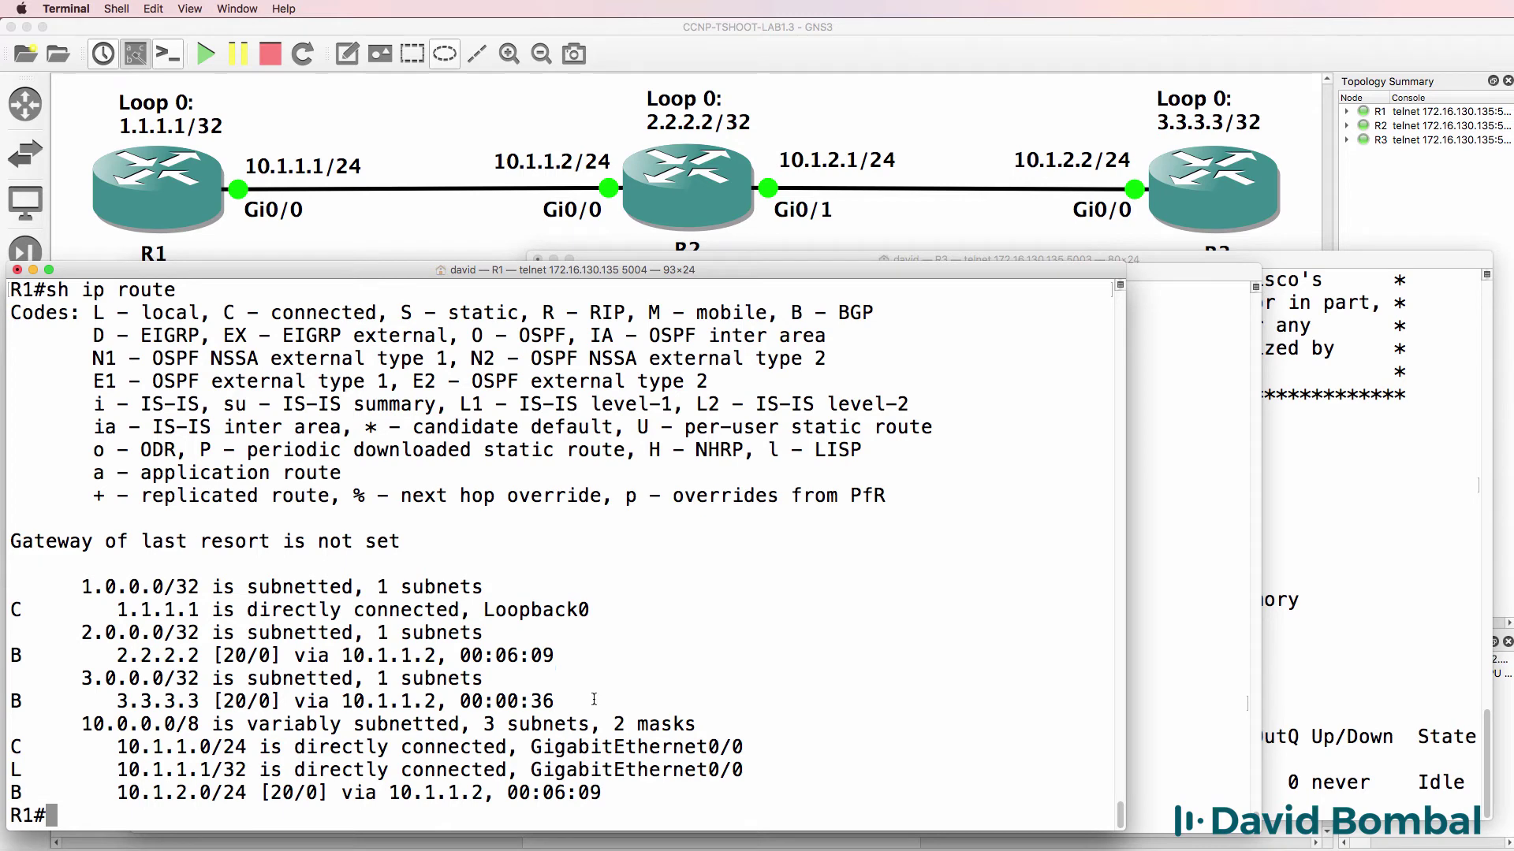
pyautogui.moveTo(595, 701); pyautogui.dragTo(2, 706)
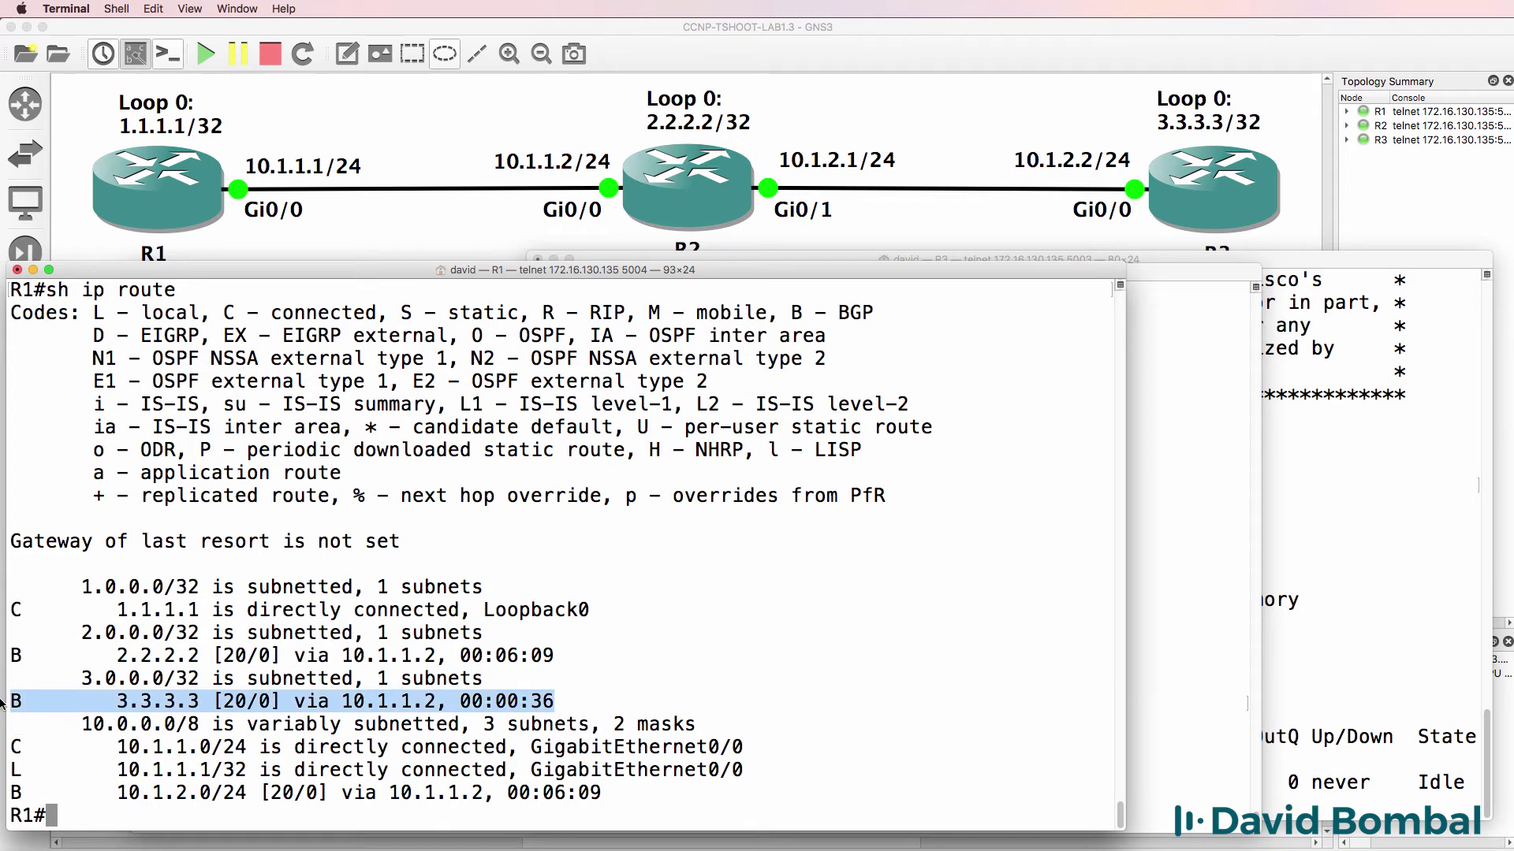
pyautogui.moveTo(619, 801); pyautogui.dragTo(2, 792)
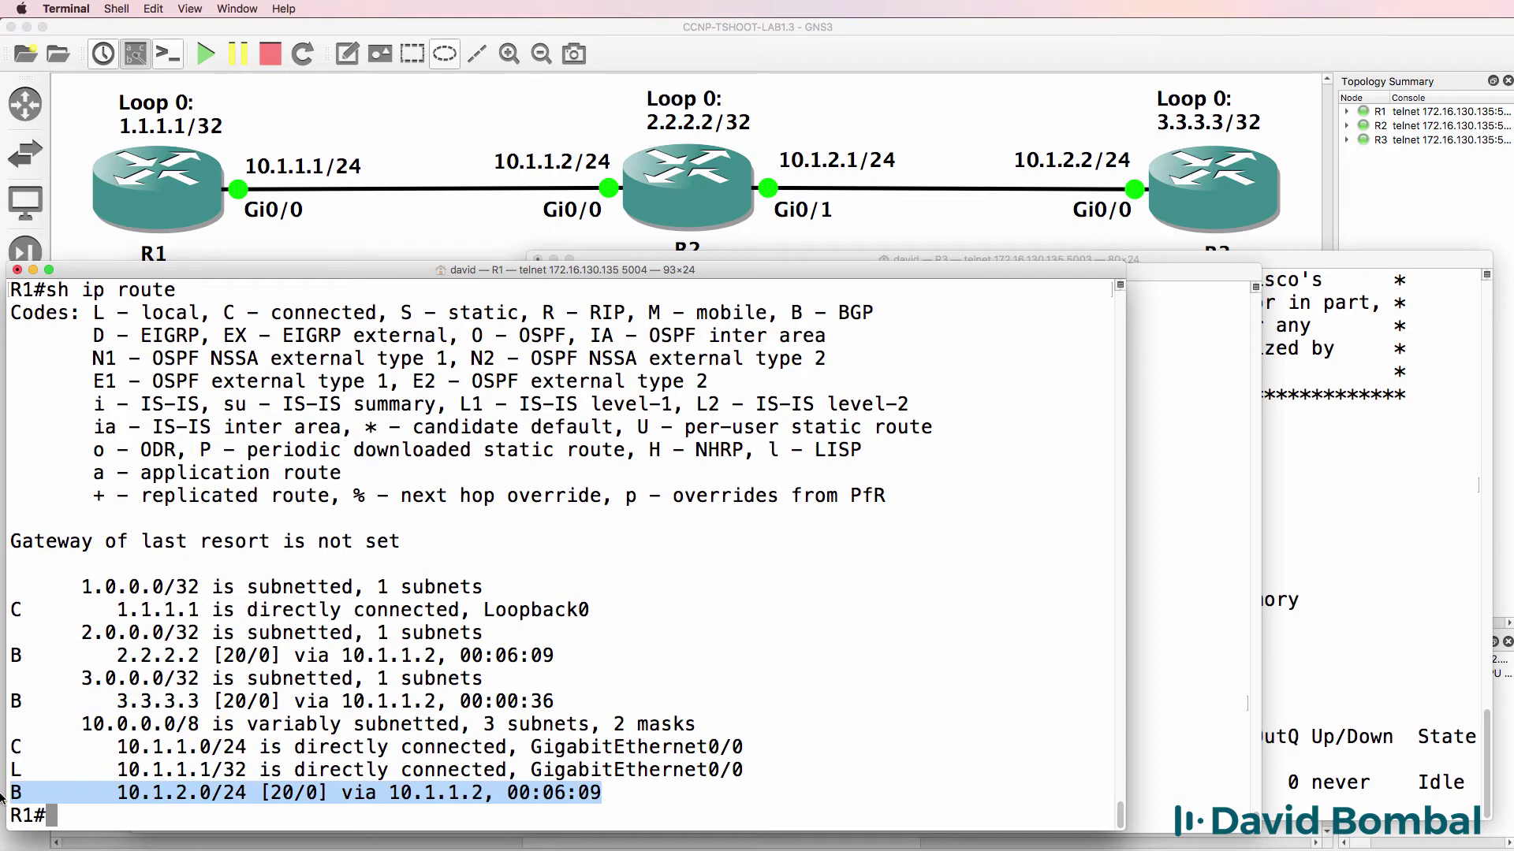
pyautogui.click(2, 796)
pyautogui.write('sh ip bgp')
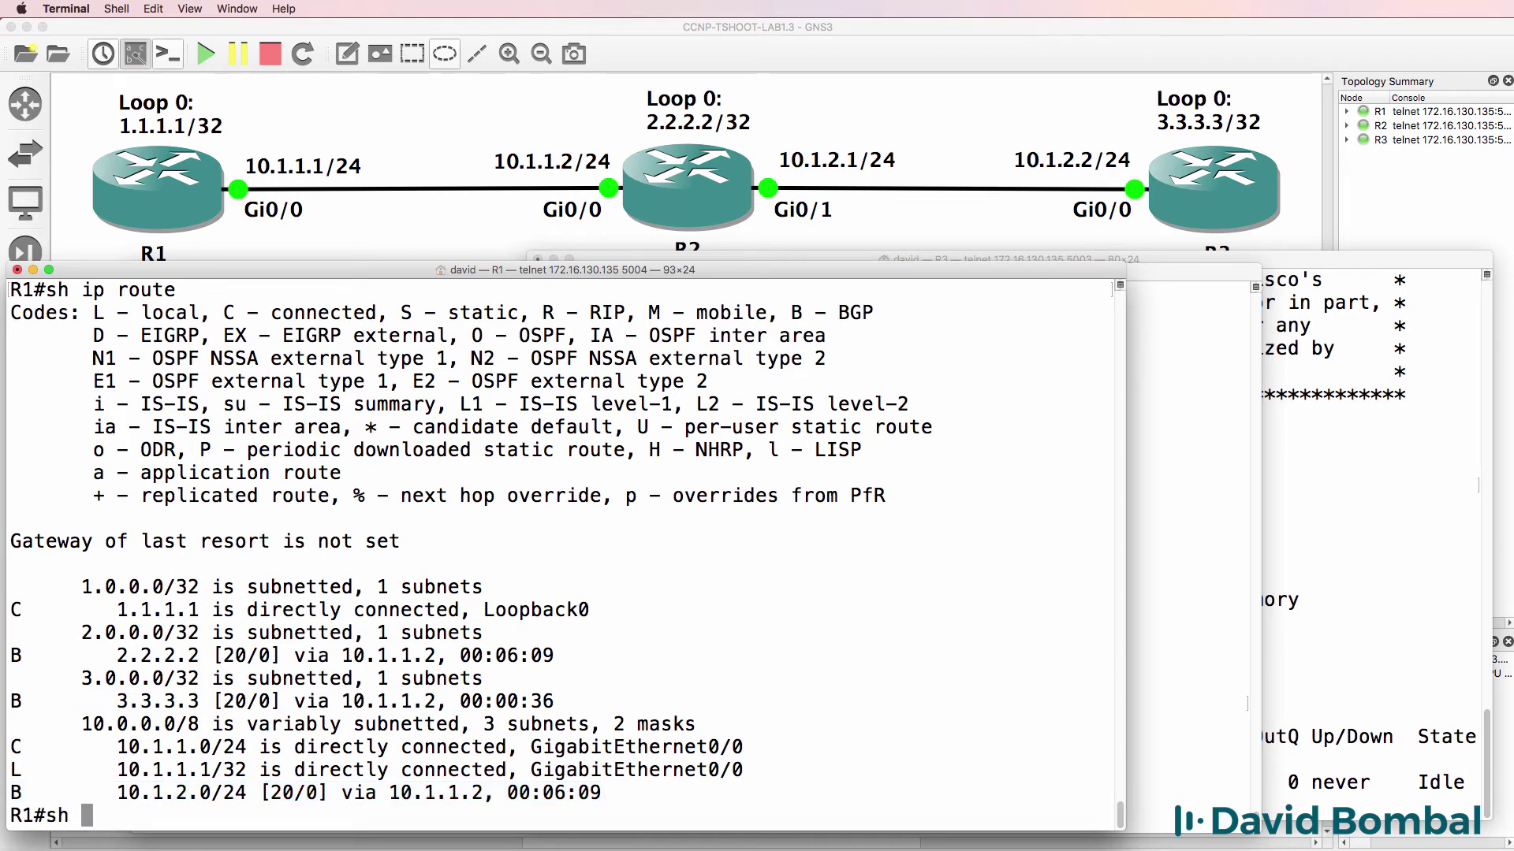
pyautogui.press('Return')
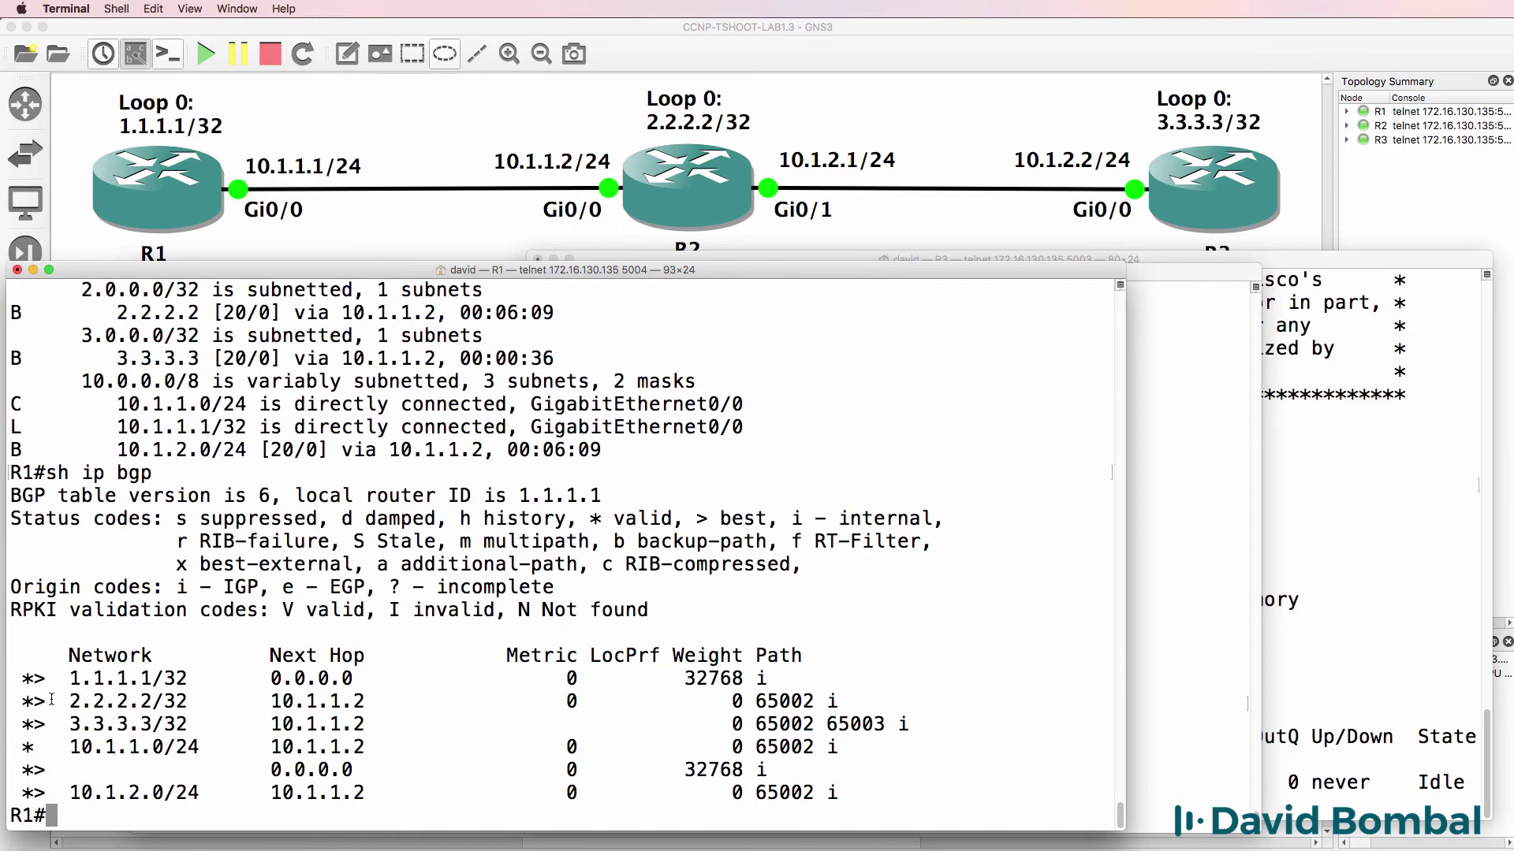
pyautogui.moveTo(67, 625); pyautogui.dragTo(552, 824)
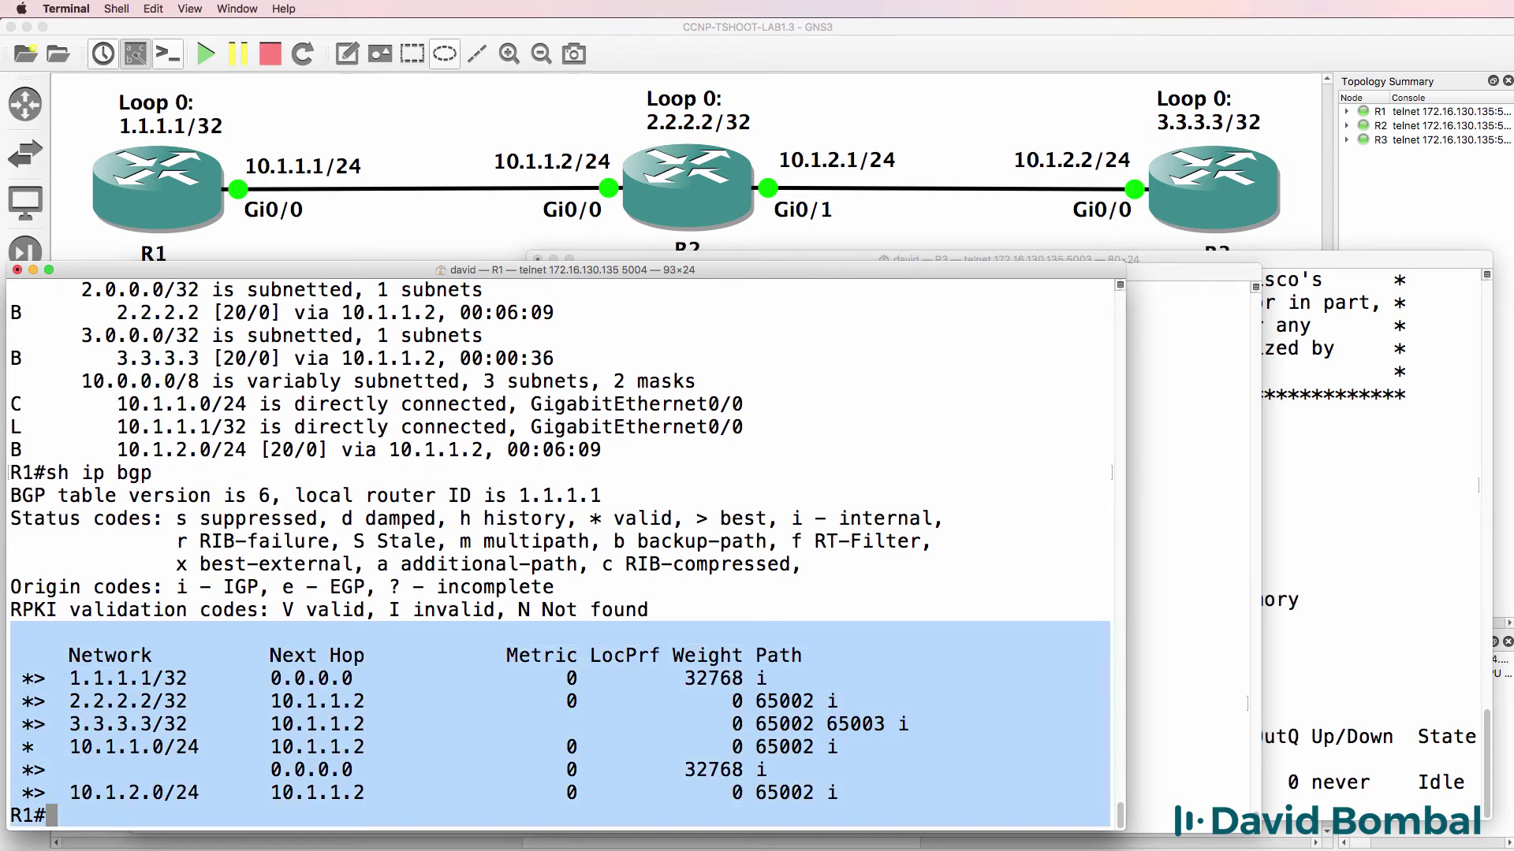
pyautogui.click(552, 782)
pyautogui.moveTo(199, 724); pyautogui.dragTo(3, 721)
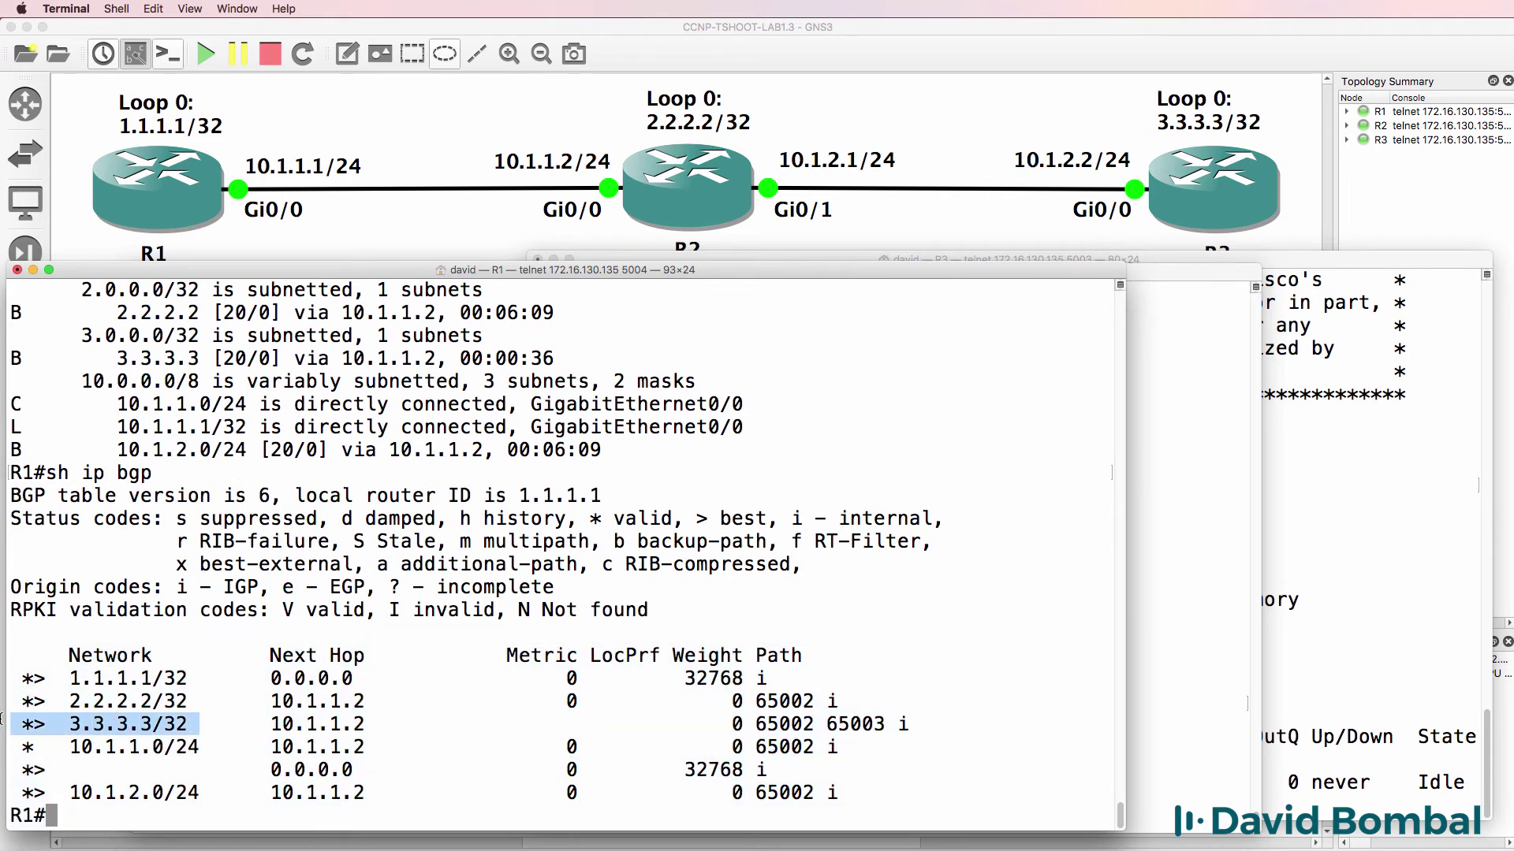
pyautogui.moveTo(262, 719); pyautogui.dragTo(377, 724)
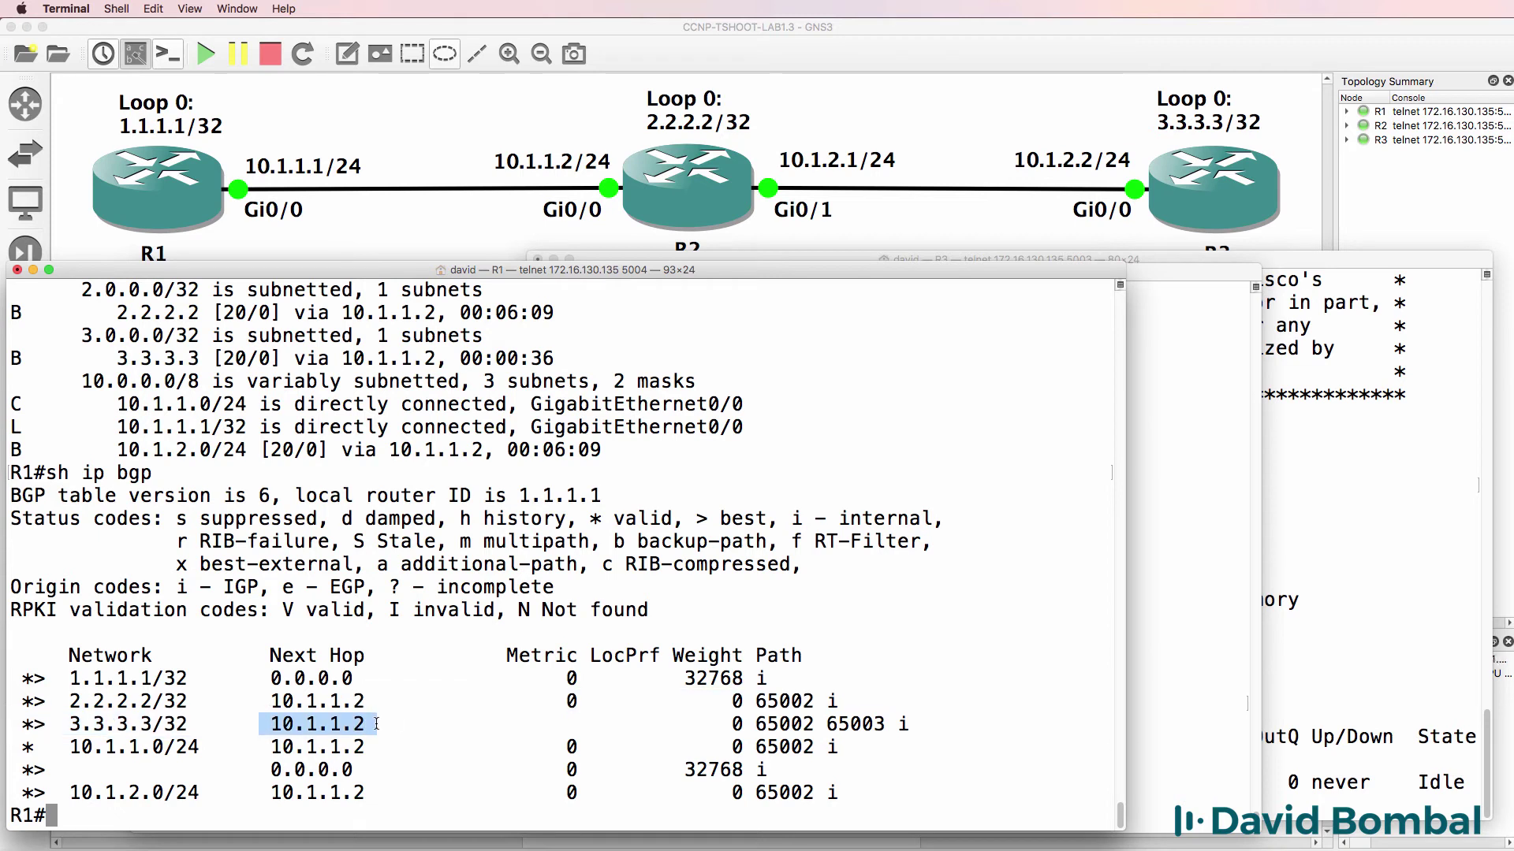
pyautogui.moveTo(889, 723); pyautogui.dragTo(826, 724)
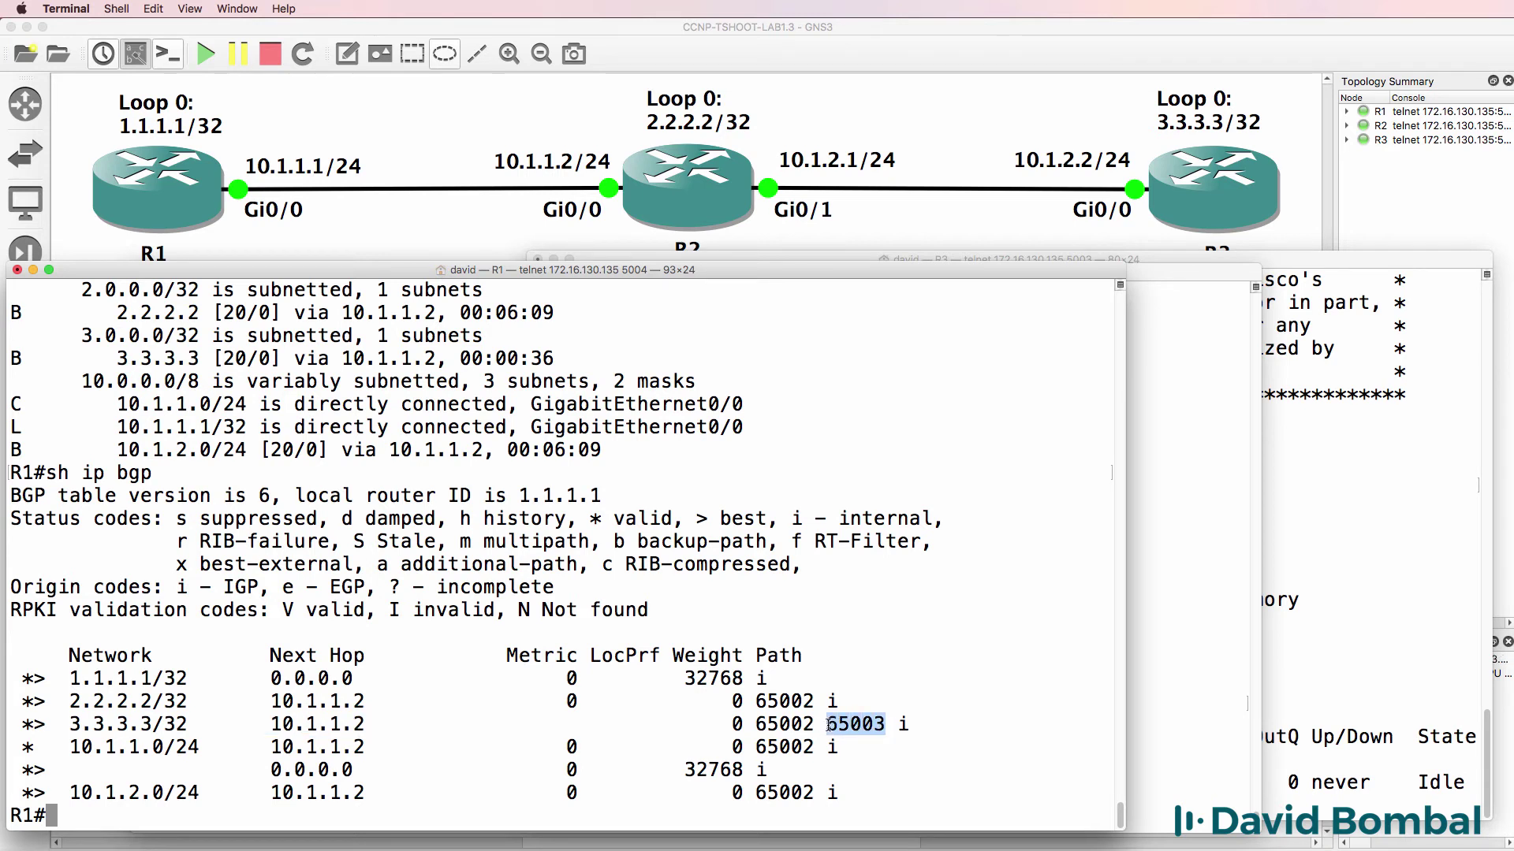
pyautogui.moveTo(815, 724); pyautogui.dragTo(746, 723)
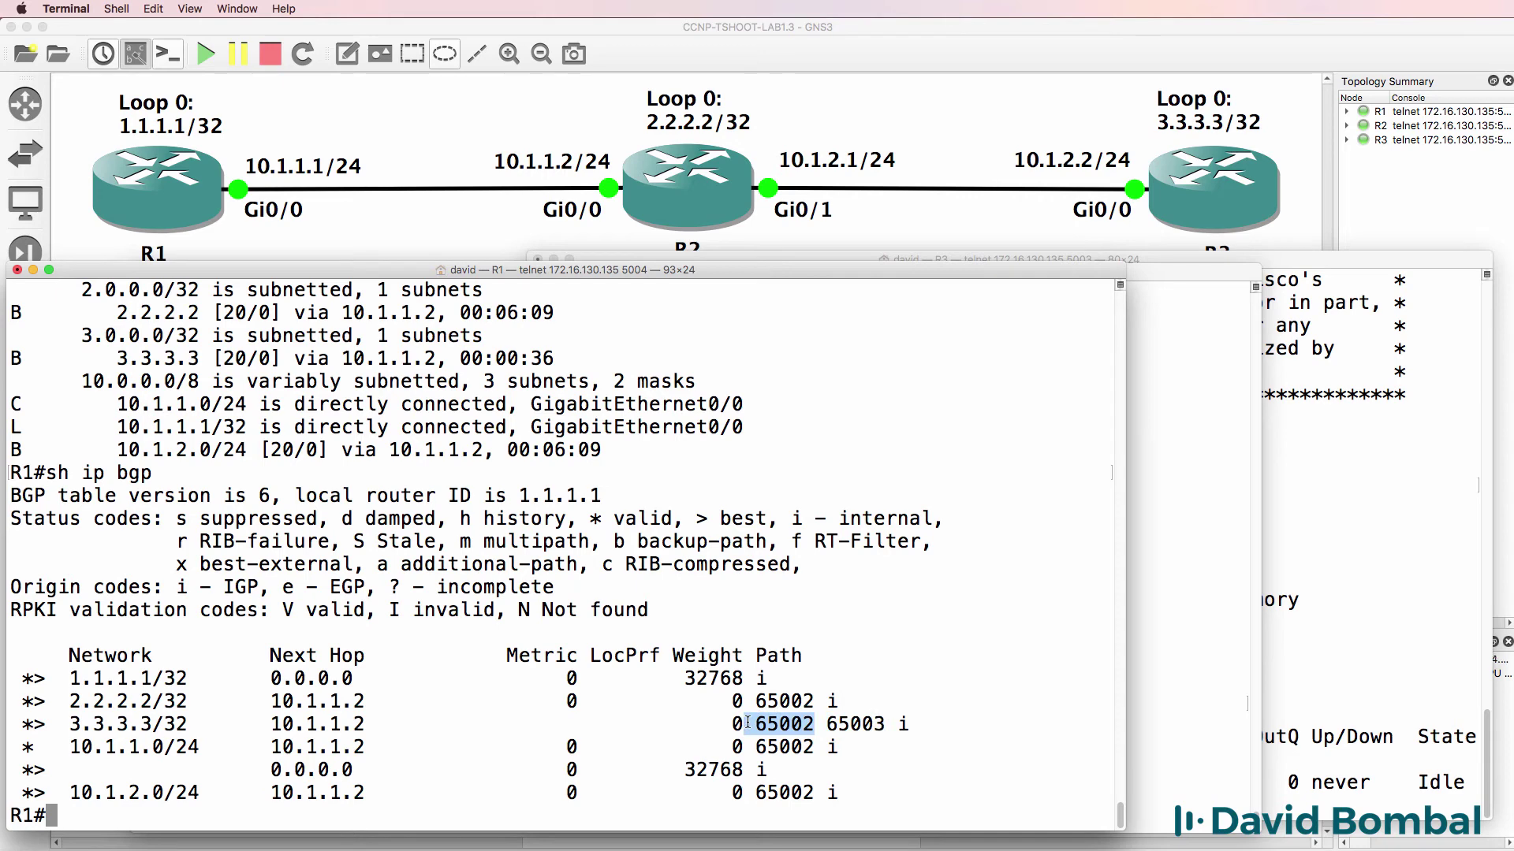
# Save the running configurations on R1, R2 and R3 with wr
pyautogui.write('wr')
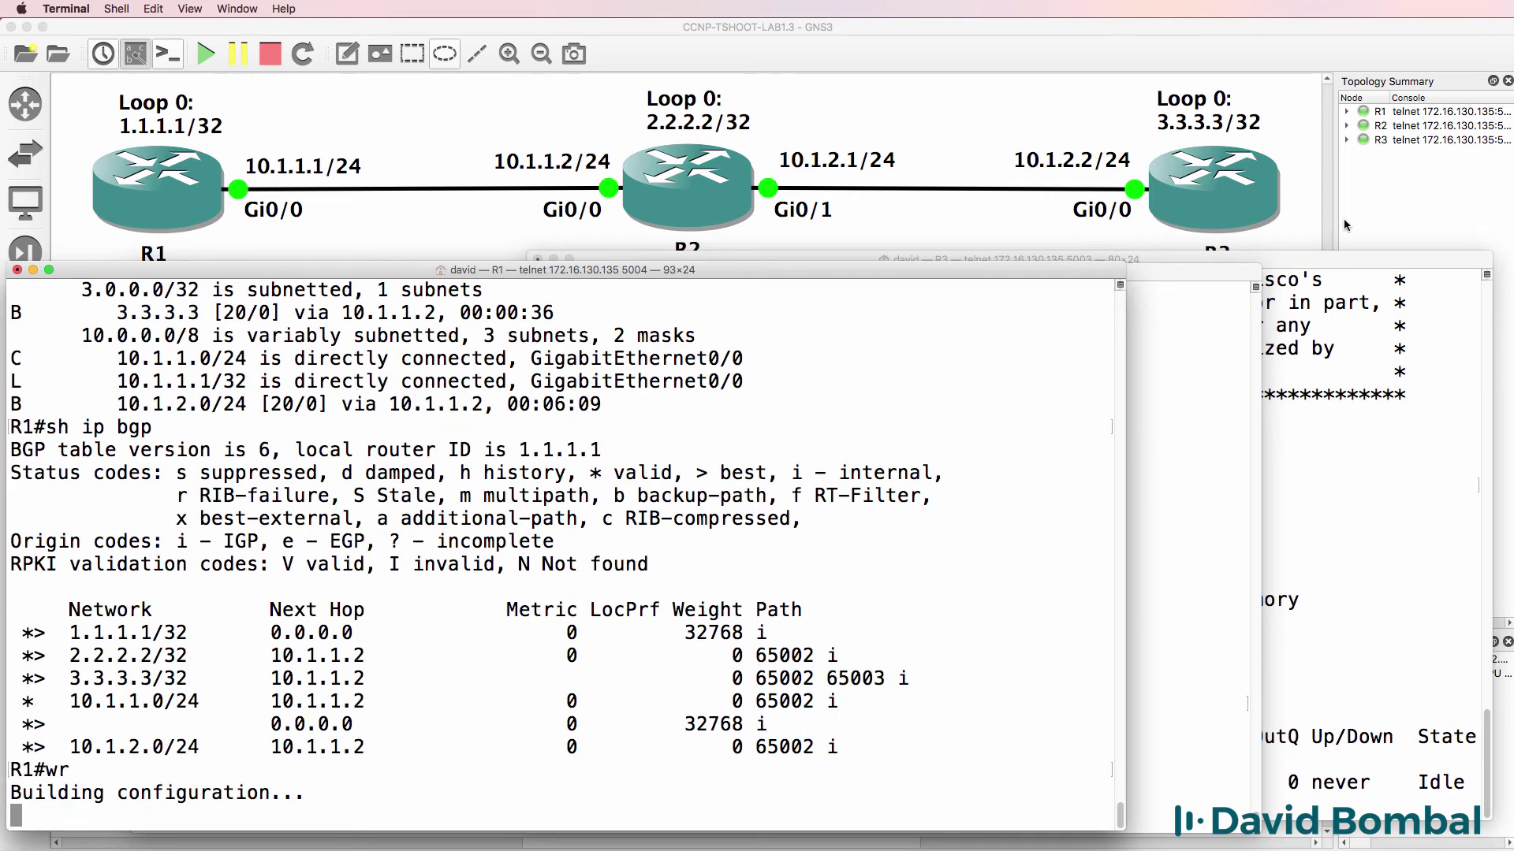
pyautogui.press('super+grave')
pyautogui.write('wr')
pyautogui.press('Return')
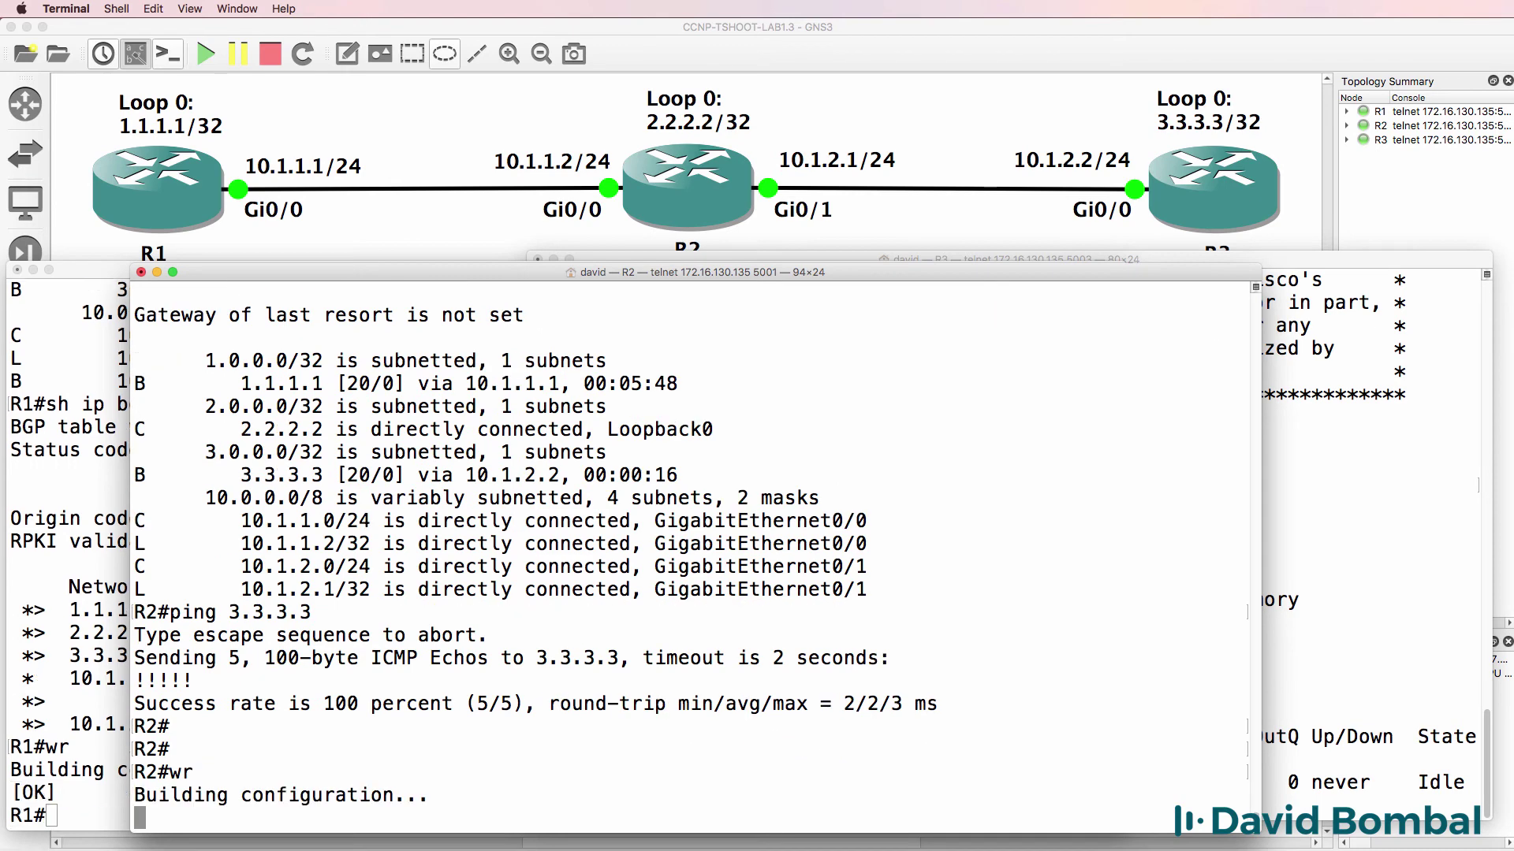
pyautogui.press('super+grave')
pyautogui.press('Return')
pyautogui.write('wr')
pyautogui.press('Return')
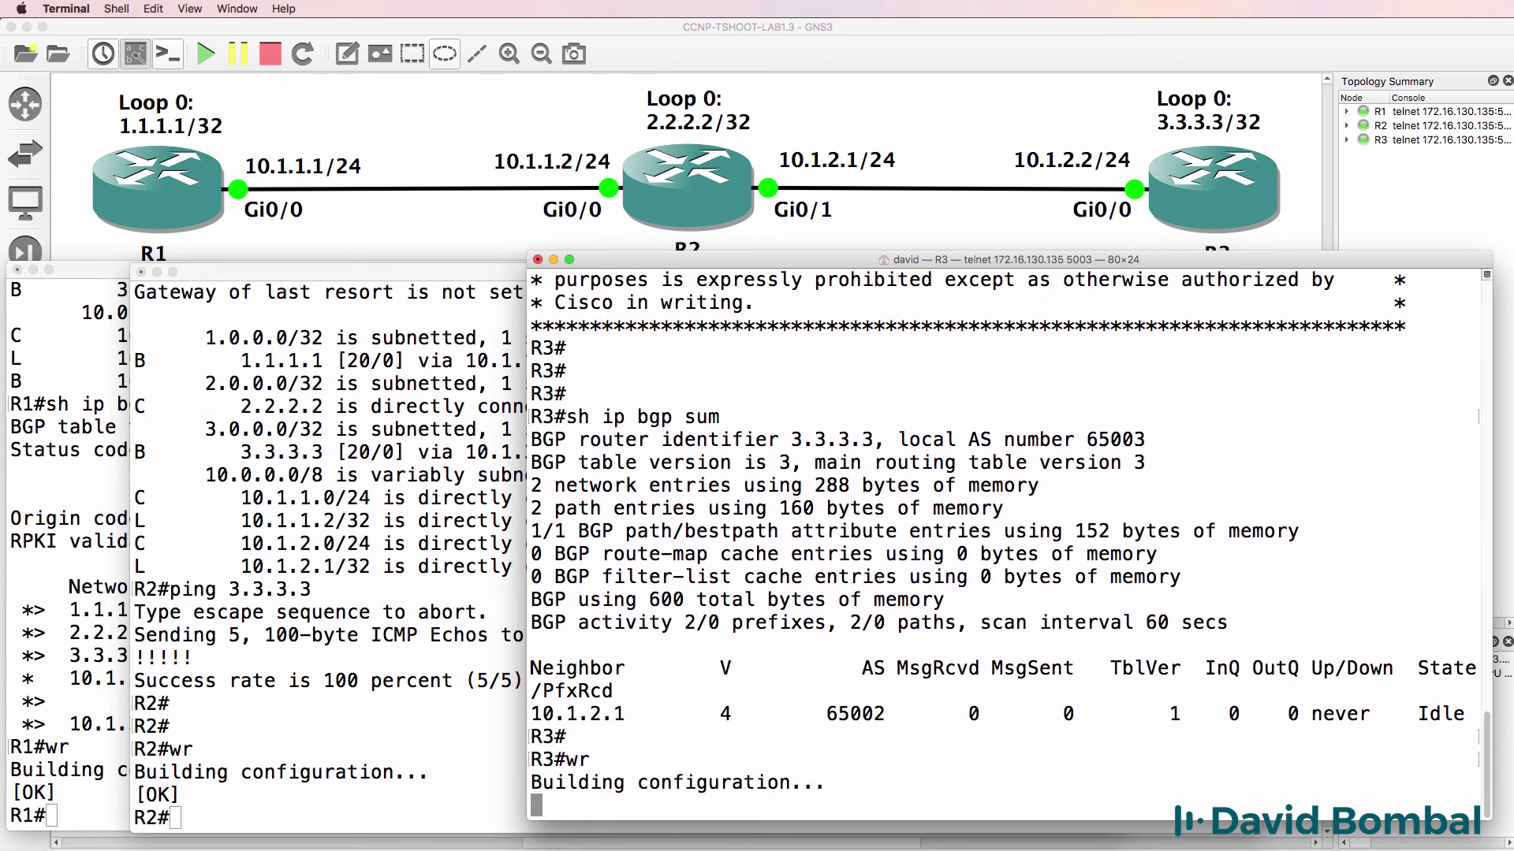
# Ping 1.1.1.1 and 10.1.1.1 successfully from R3
pyautogui.write('ping 1')
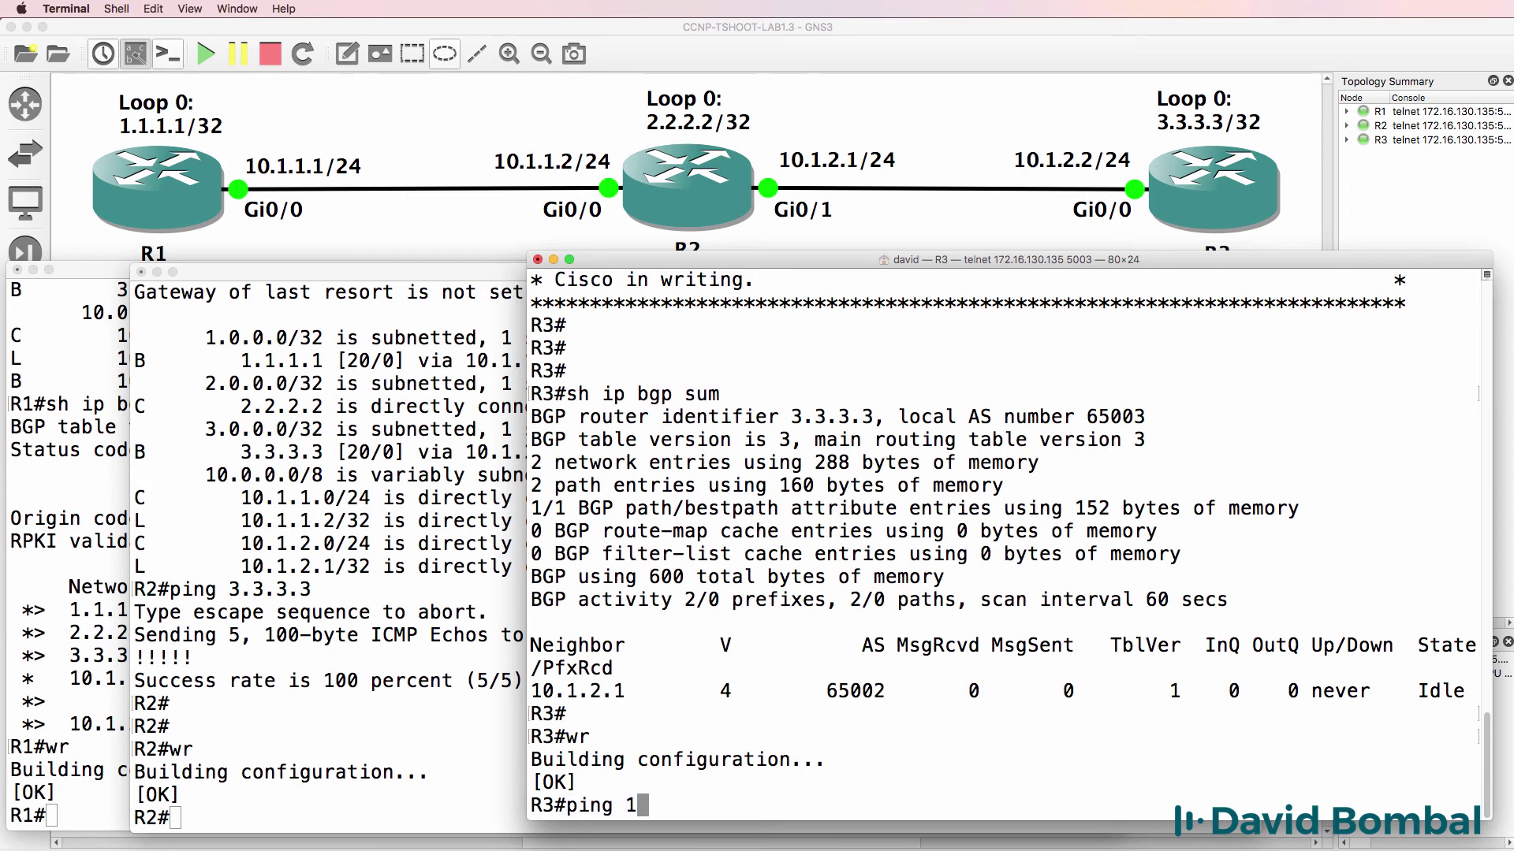
pyautogui.write('.1.1.1')
pyautogui.press('Return')
pyautogui.write('ping 10.1.1.1')
pyautogui.press('Return')
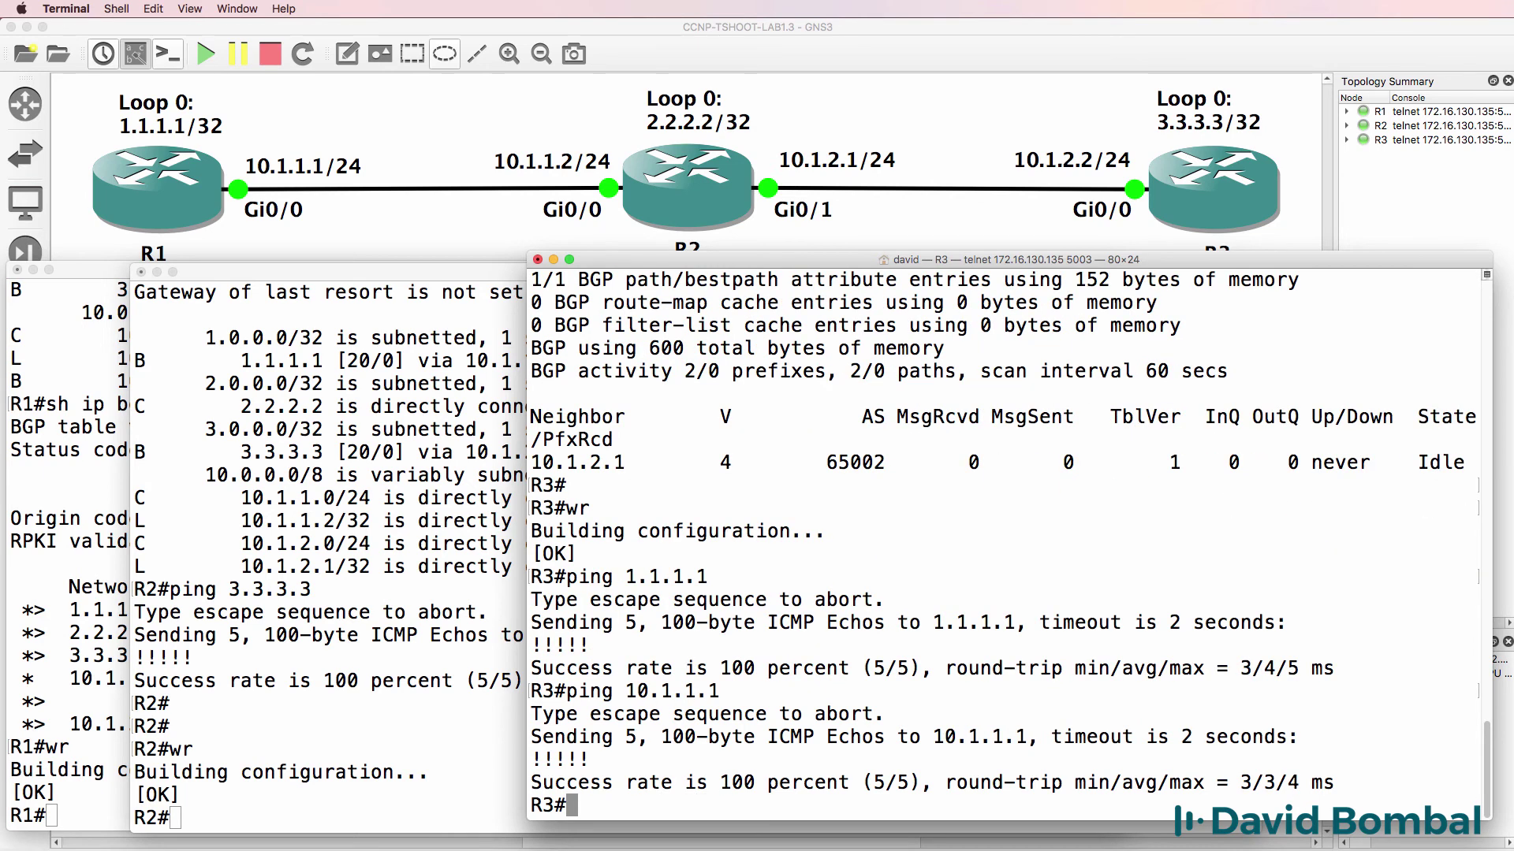
# Ping 3.3.3.3 and 10.1.2.2 successfully from R1
pyautogui.click(92, 508)
pyautogui.write('ping 3.3.3.3')
pyautogui.press('Return')
pyautogui.write('ping 10.1.2.2')
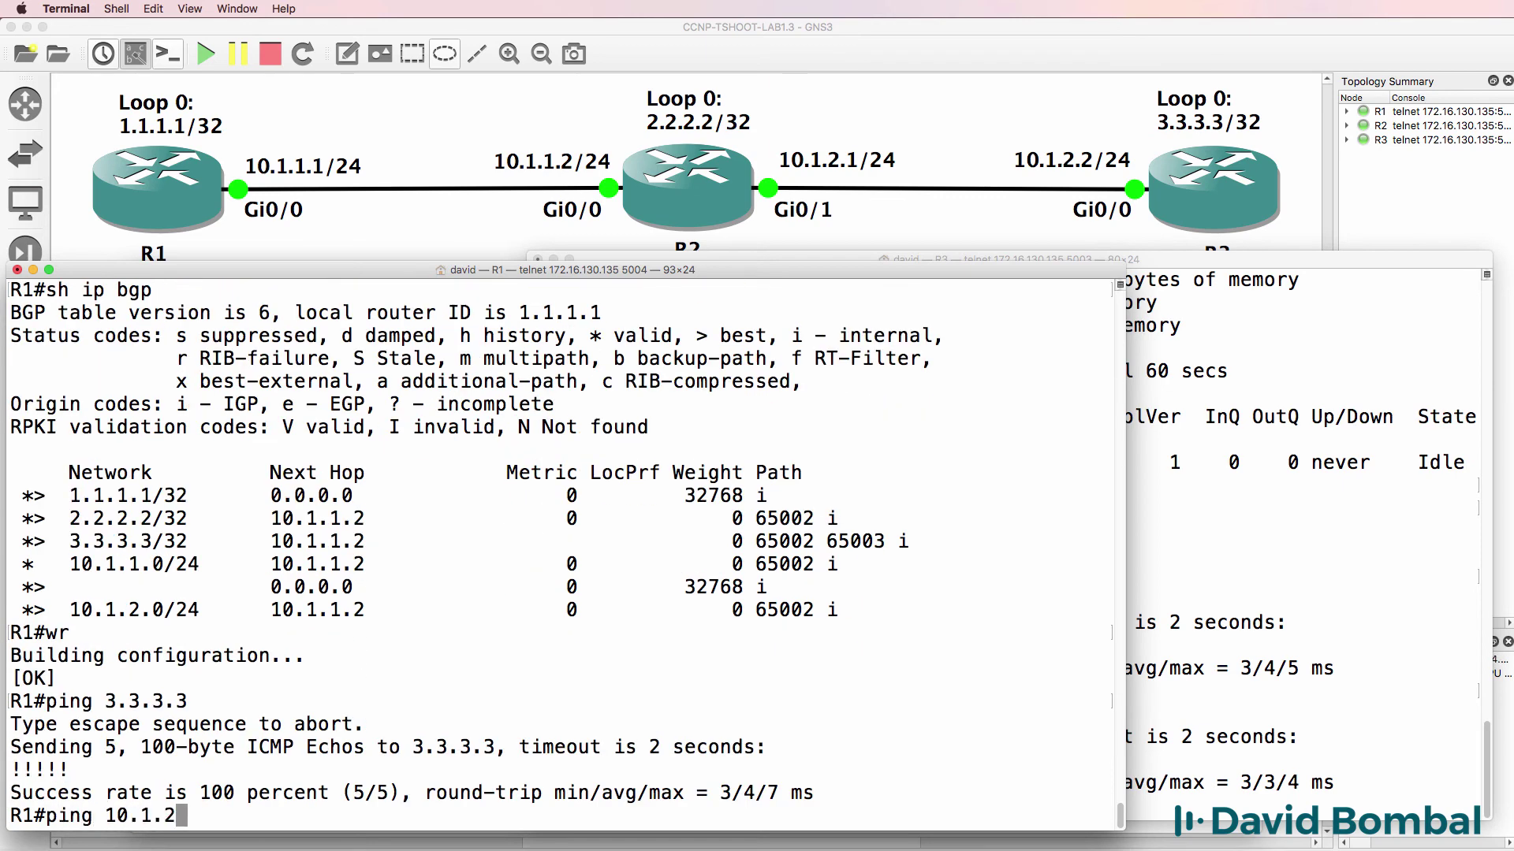
pyautogui.press('Return')
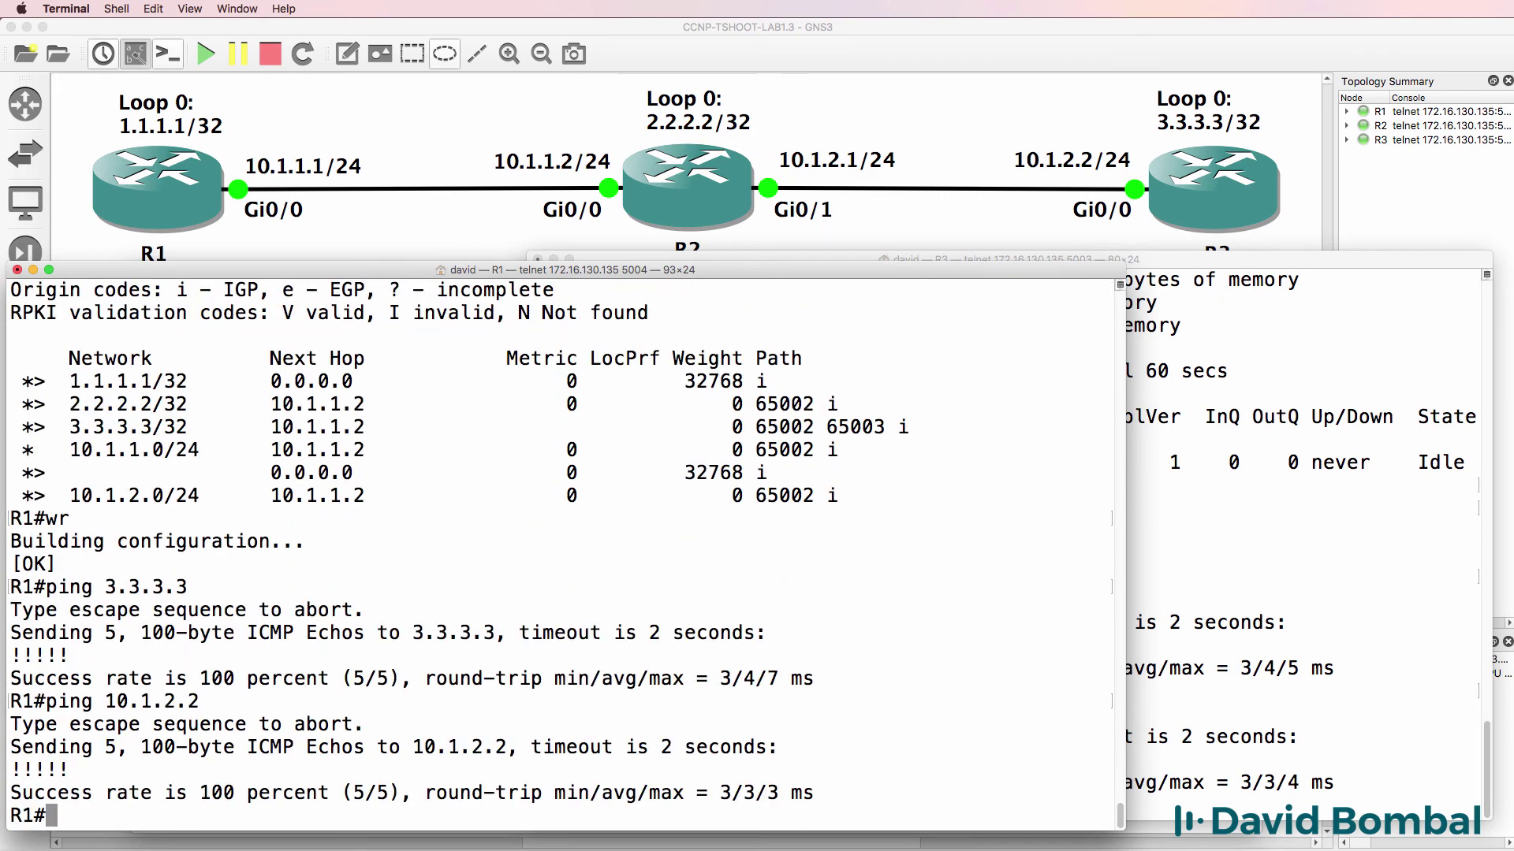